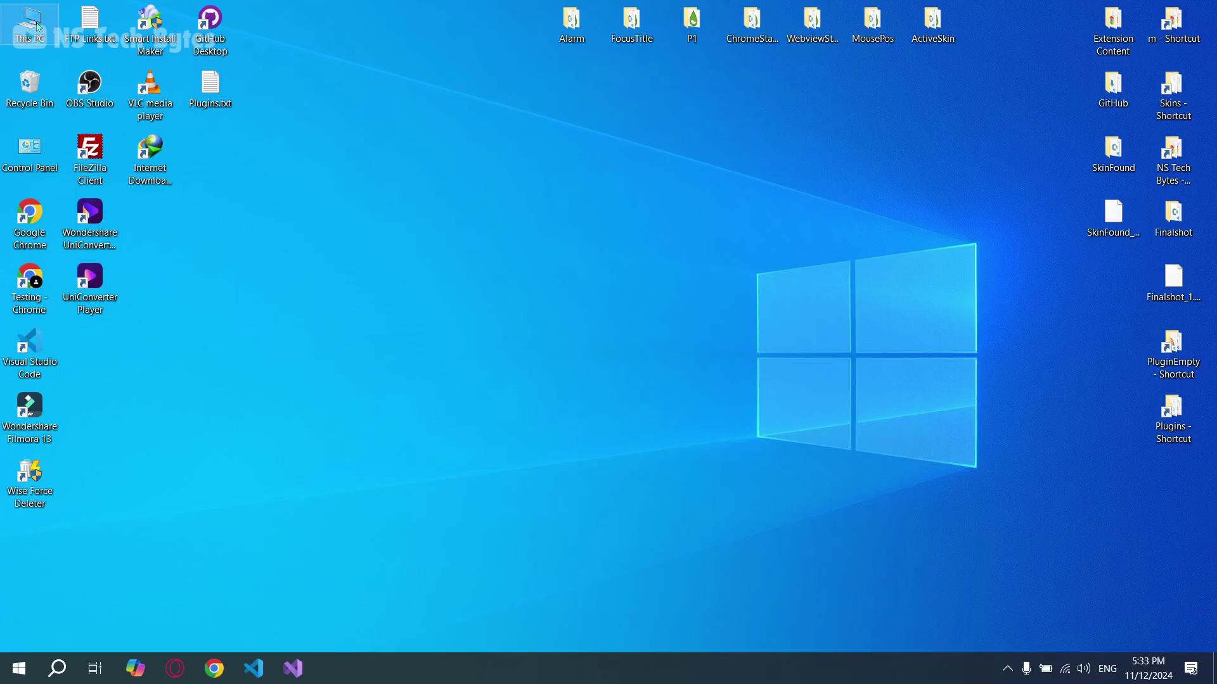
# Extract the archive Make Desktop Look Cool Part #13.zip in the Downloads folder
pyautogui.doubleClick(37, 27)
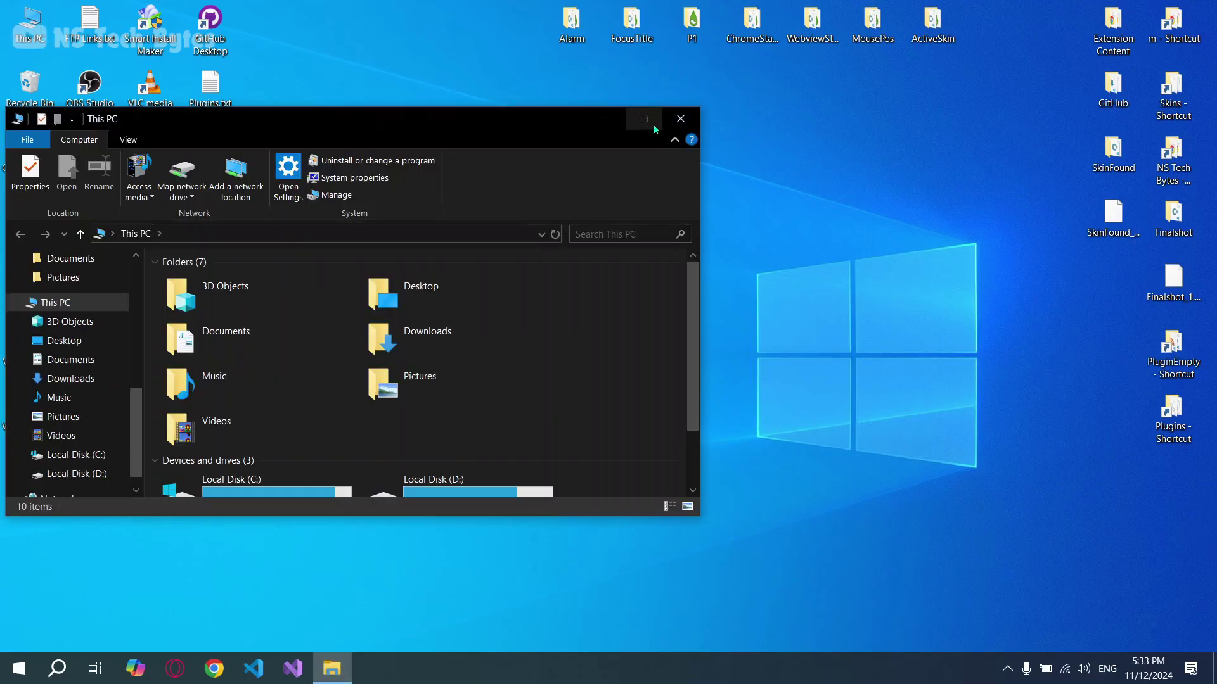
pyautogui.doubleClick(653, 124)
pyautogui.doubleClick(824, 172)
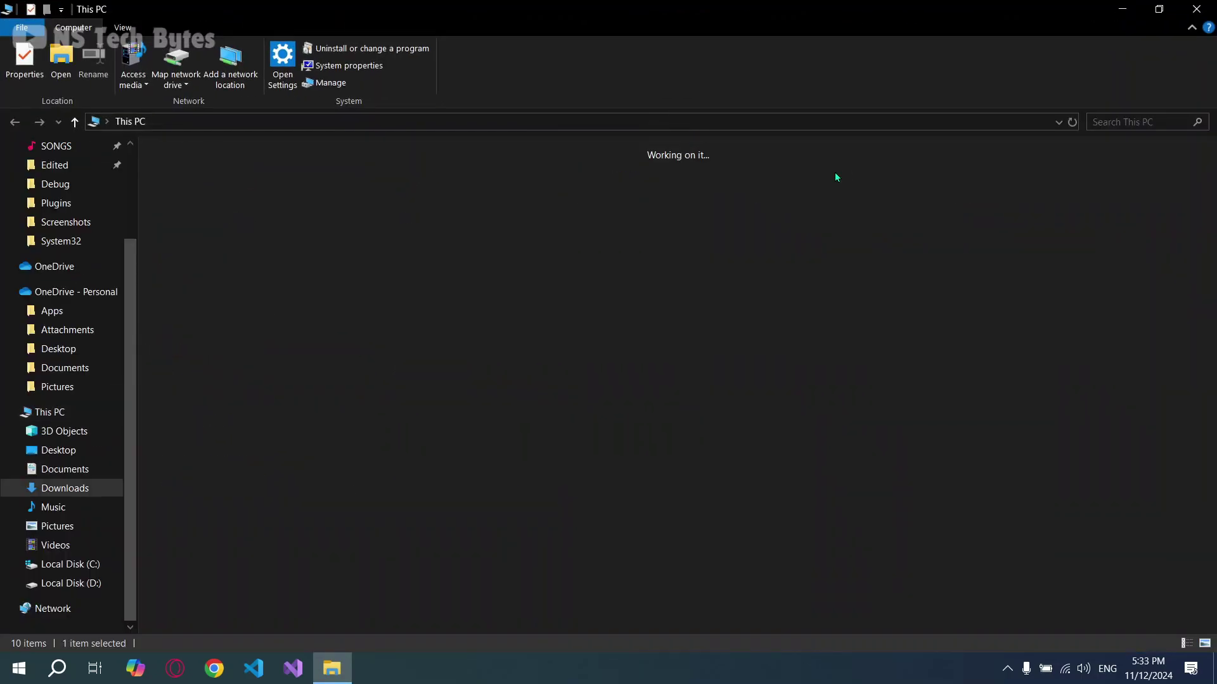
pyautogui.hotkey('ctrl', 'a')
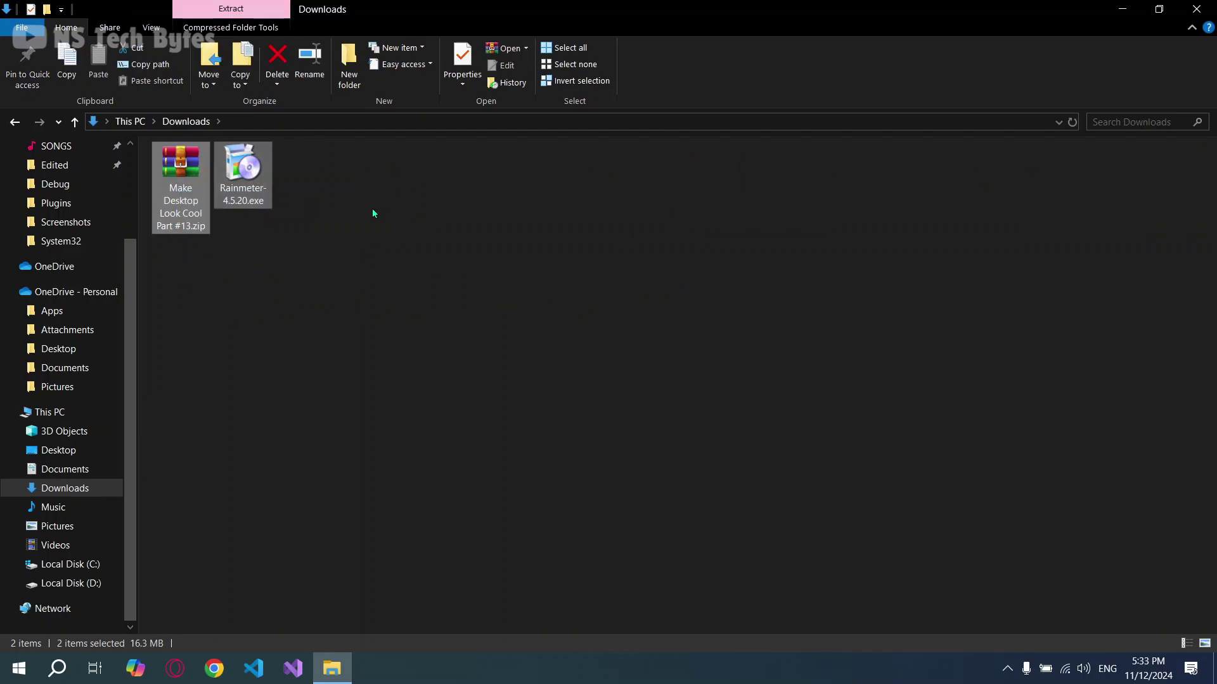
pyautogui.click(372, 213)
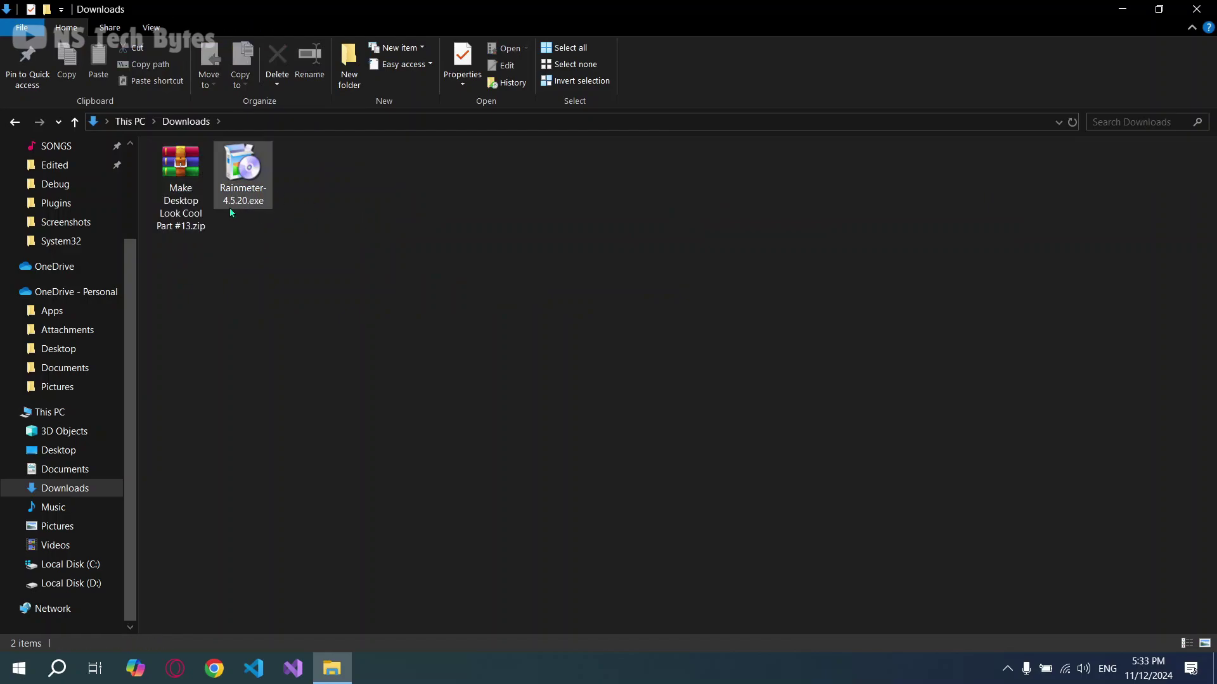
pyautogui.rightClick(178, 169)
pyautogui.click(223, 277)
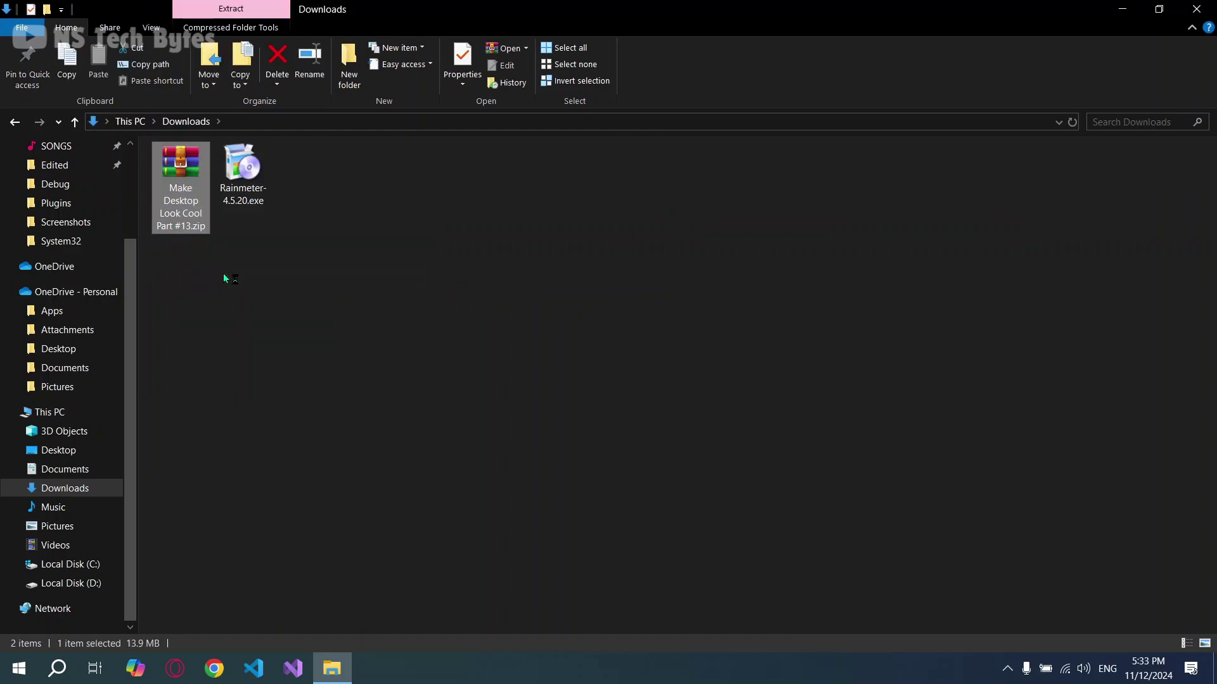
# Set Wallpaper.jpg from the extracted package's Wallpaper folder as the desktop background and show the desktop
pyautogui.doubleClick(300, 222)
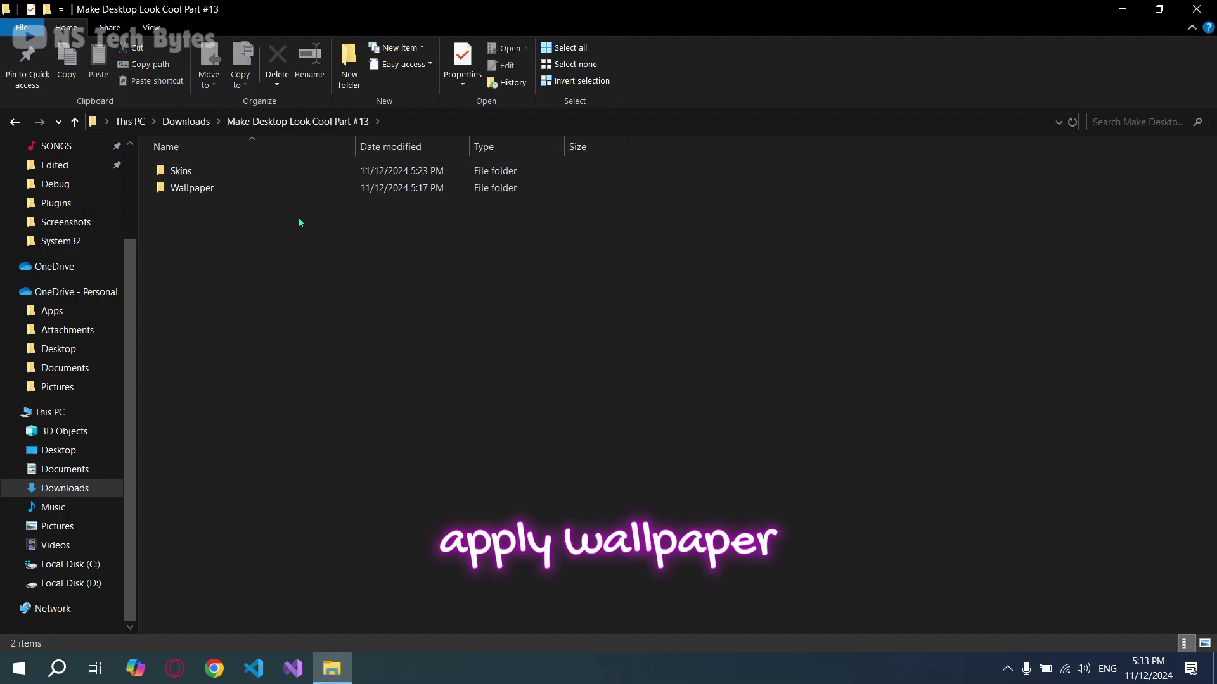
pyautogui.doubleClick(223, 192)
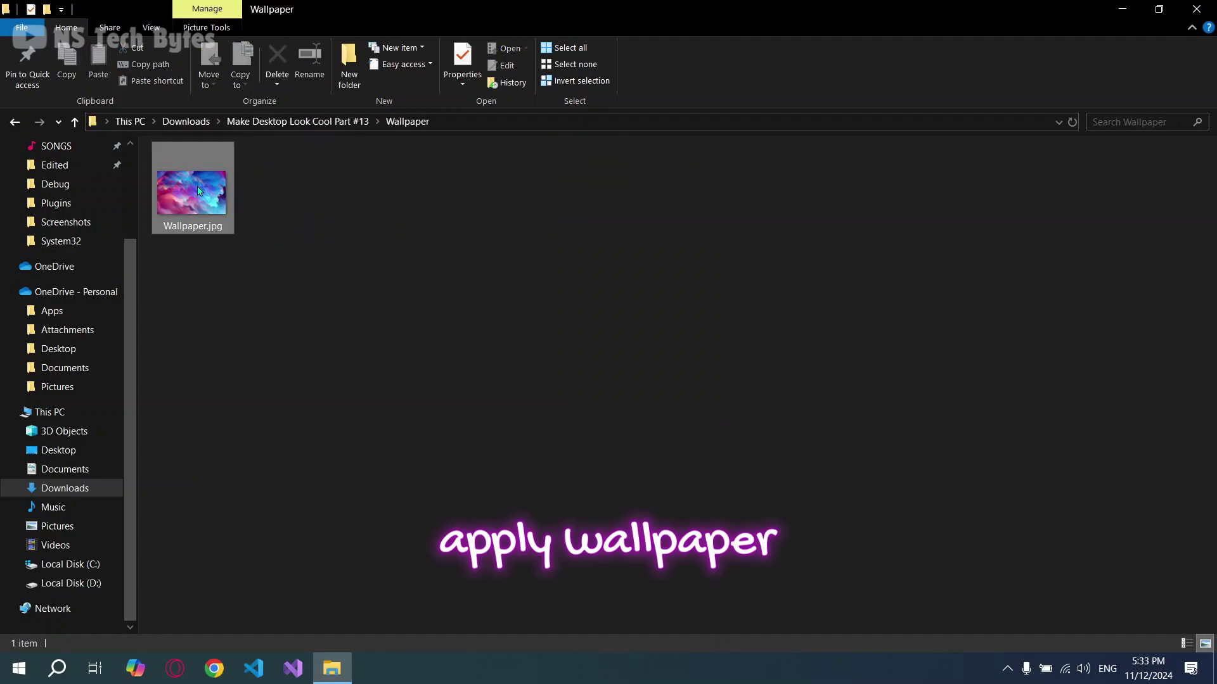
pyautogui.click(198, 190)
pyautogui.rightClick(199, 191)
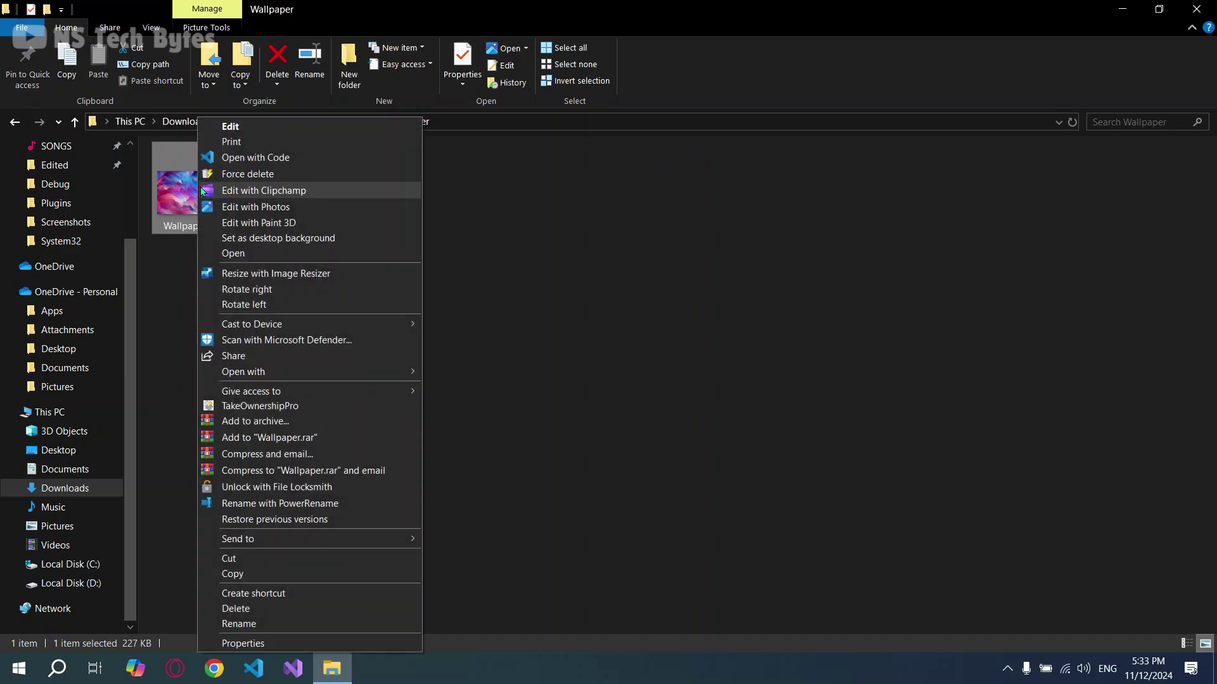
pyautogui.click(273, 240)
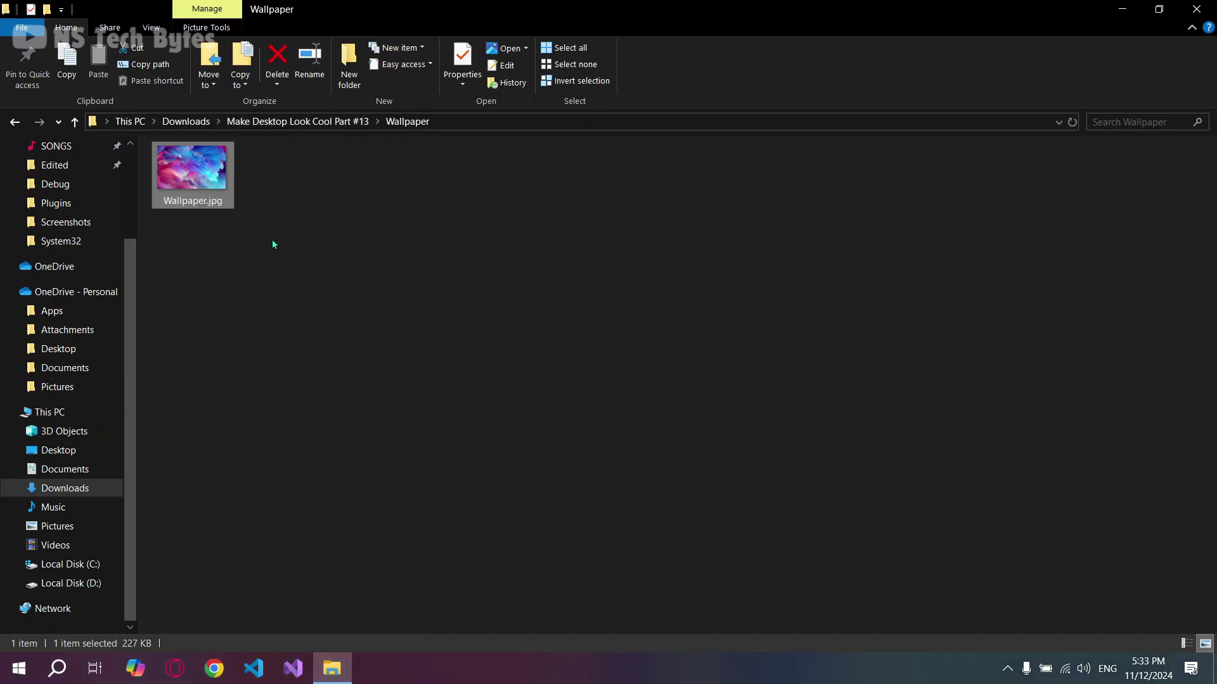
pyautogui.click(1122, 9)
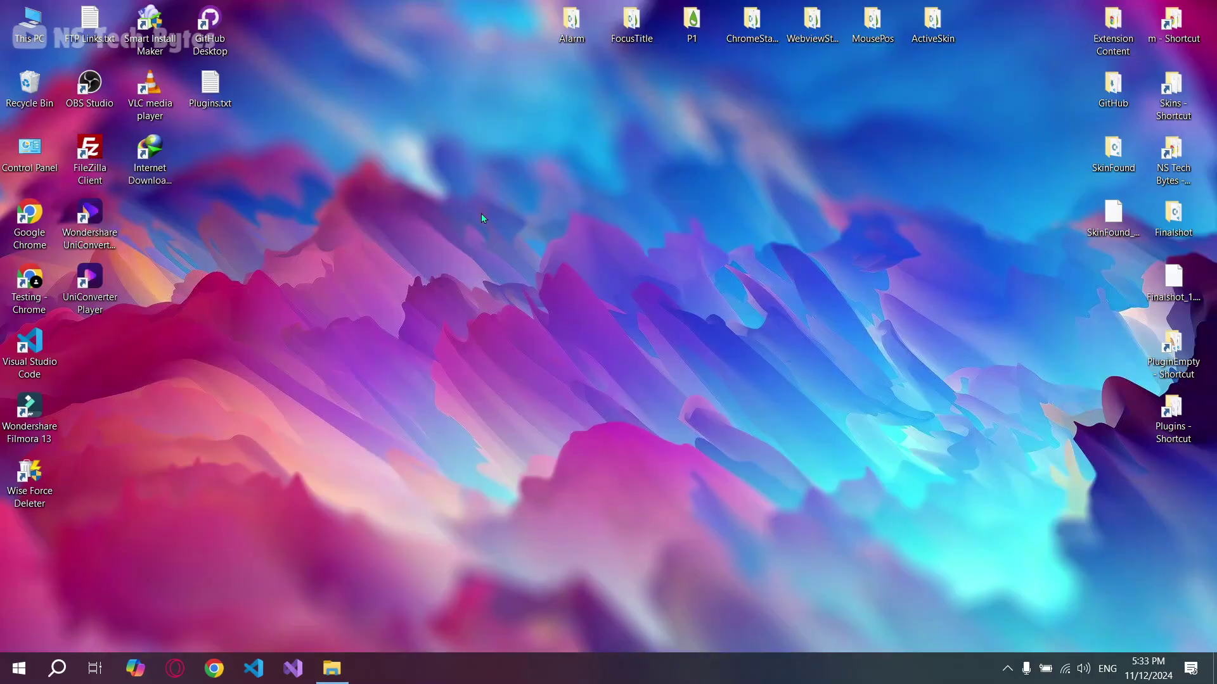
# Install Rainmeter from Rainmeter-4.5.20.exe in Downloads using the standard installation, and run it on finishing
pyautogui.click(332, 668)
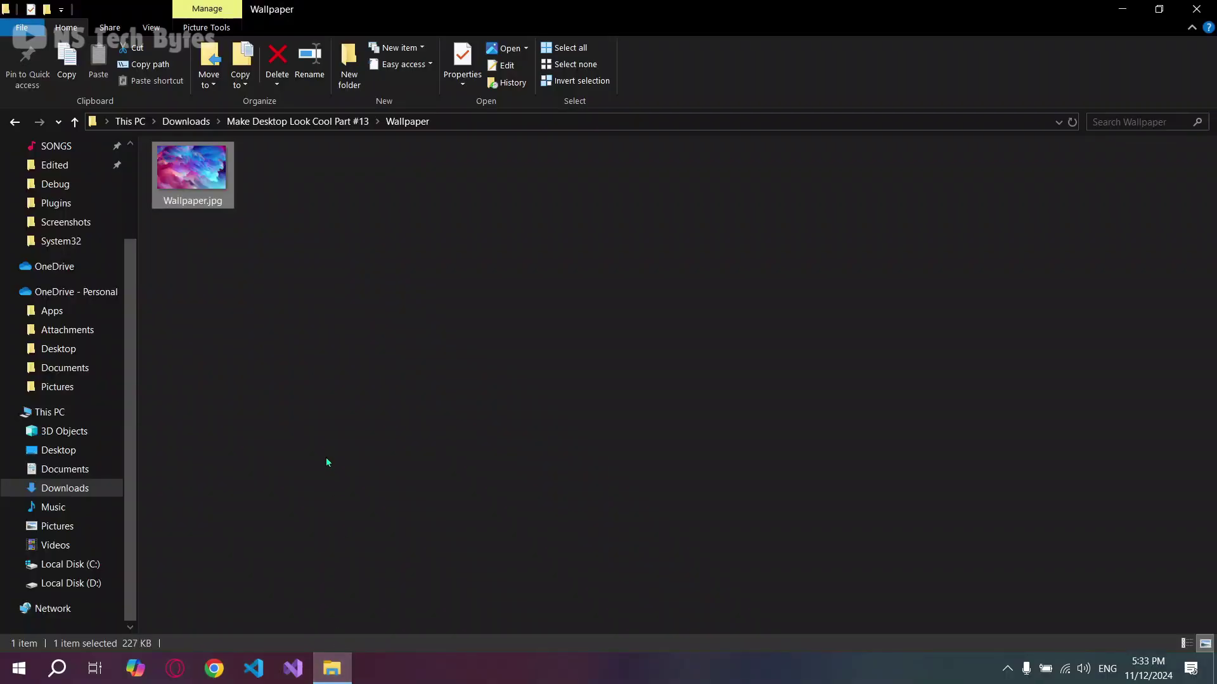
pyautogui.click(15, 121)
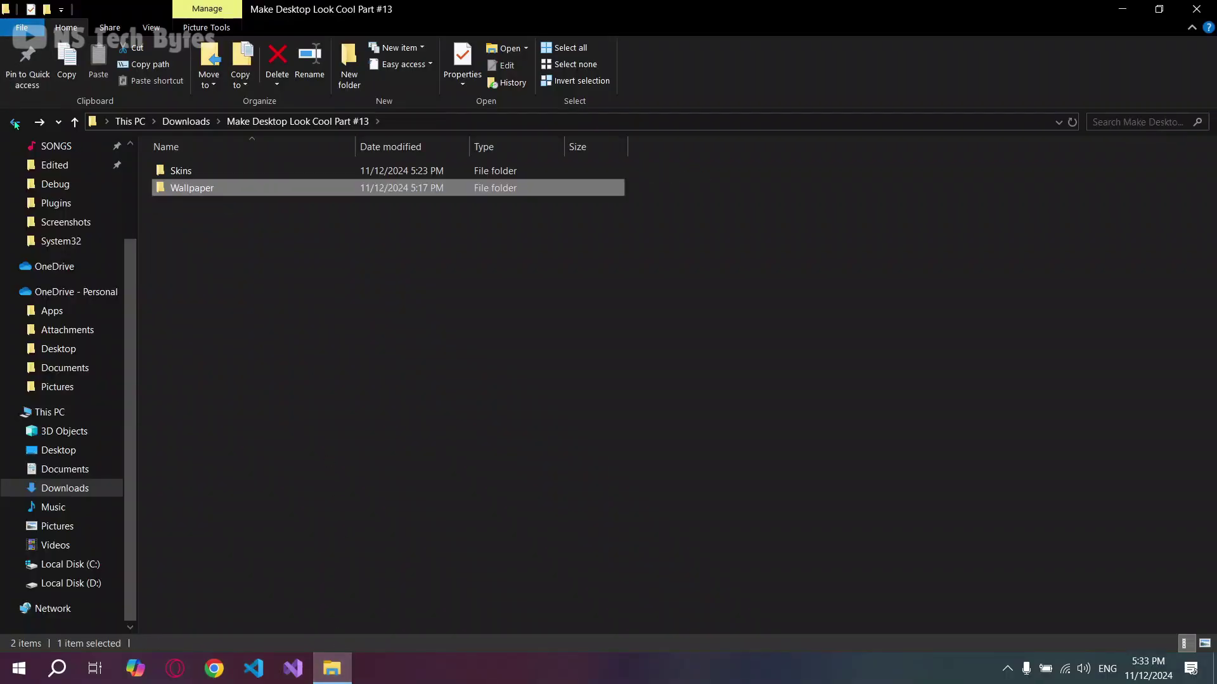
pyautogui.click(15, 122)
pyautogui.doubleClick(305, 167)
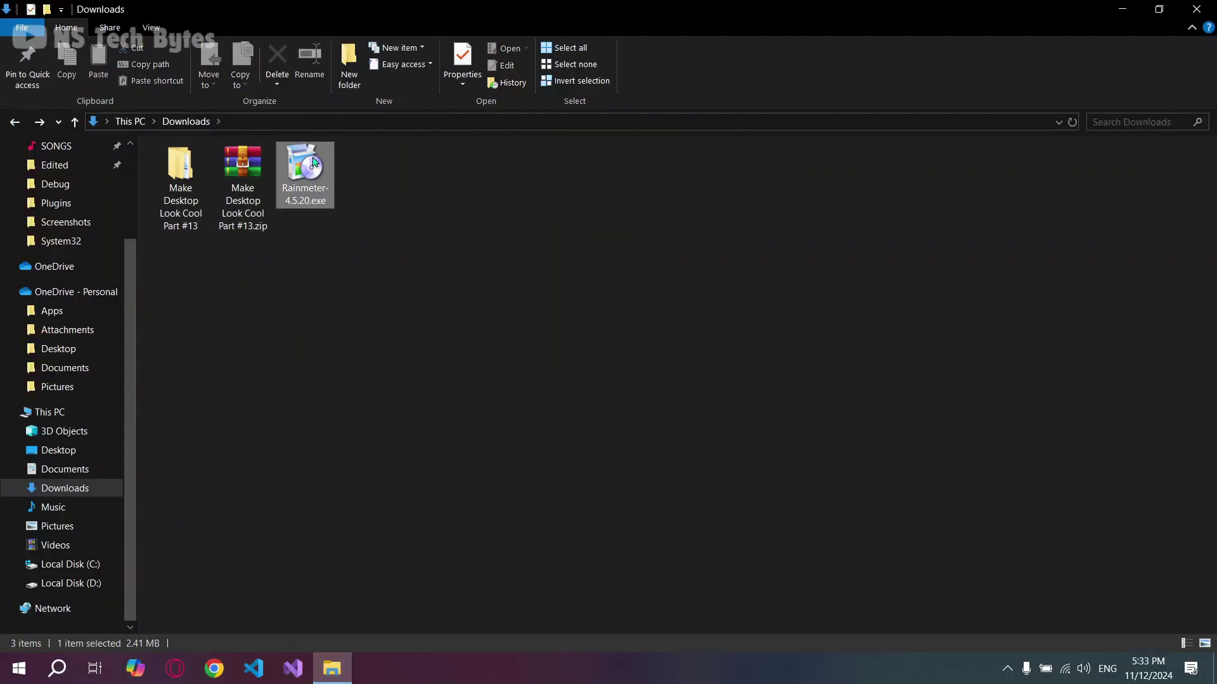
pyautogui.click(612, 370)
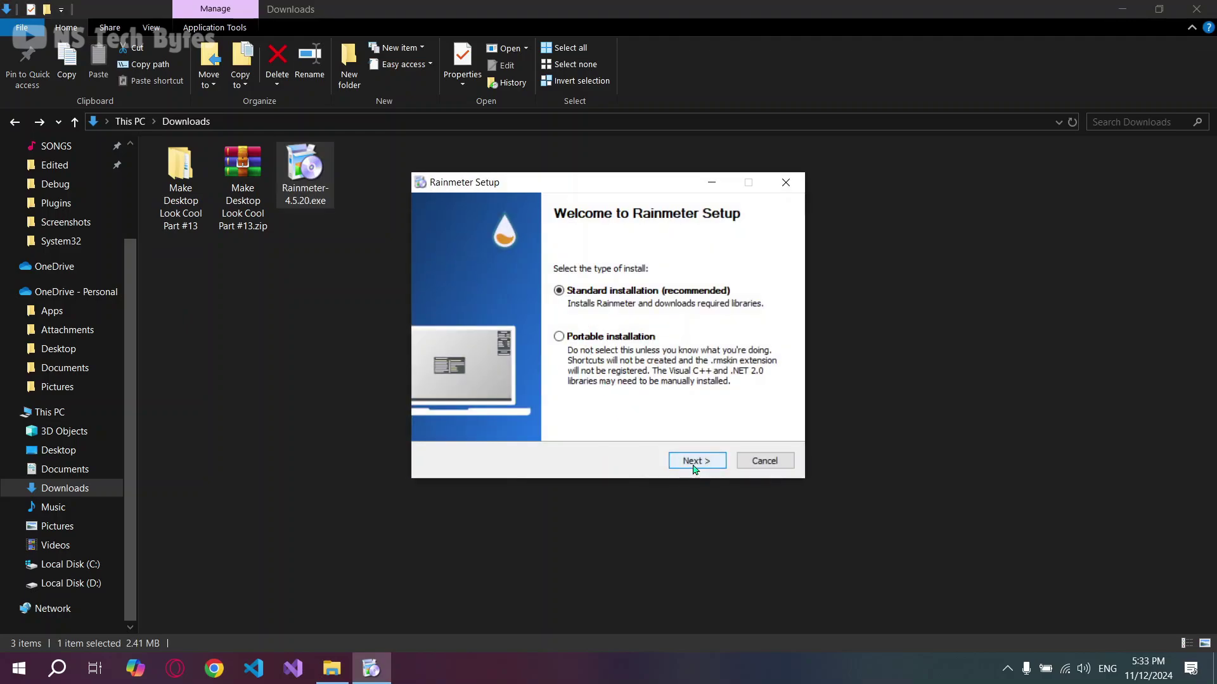
pyautogui.click(695, 469)
pyautogui.click(696, 463)
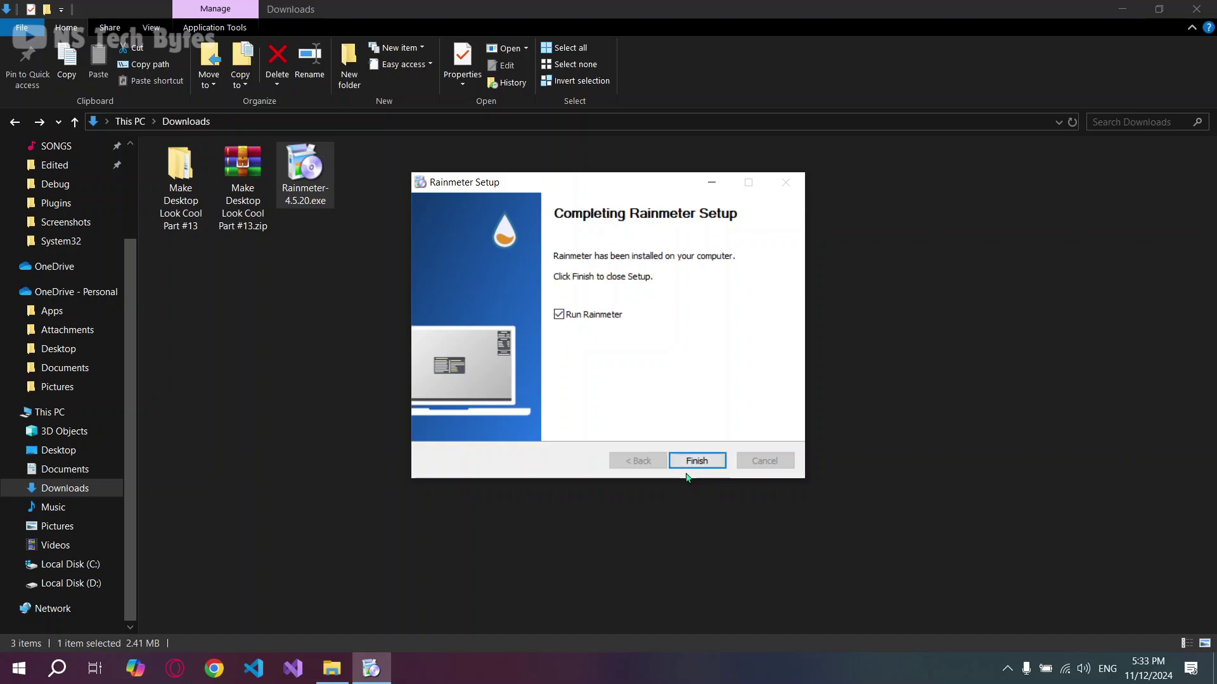
pyautogui.press('Return')
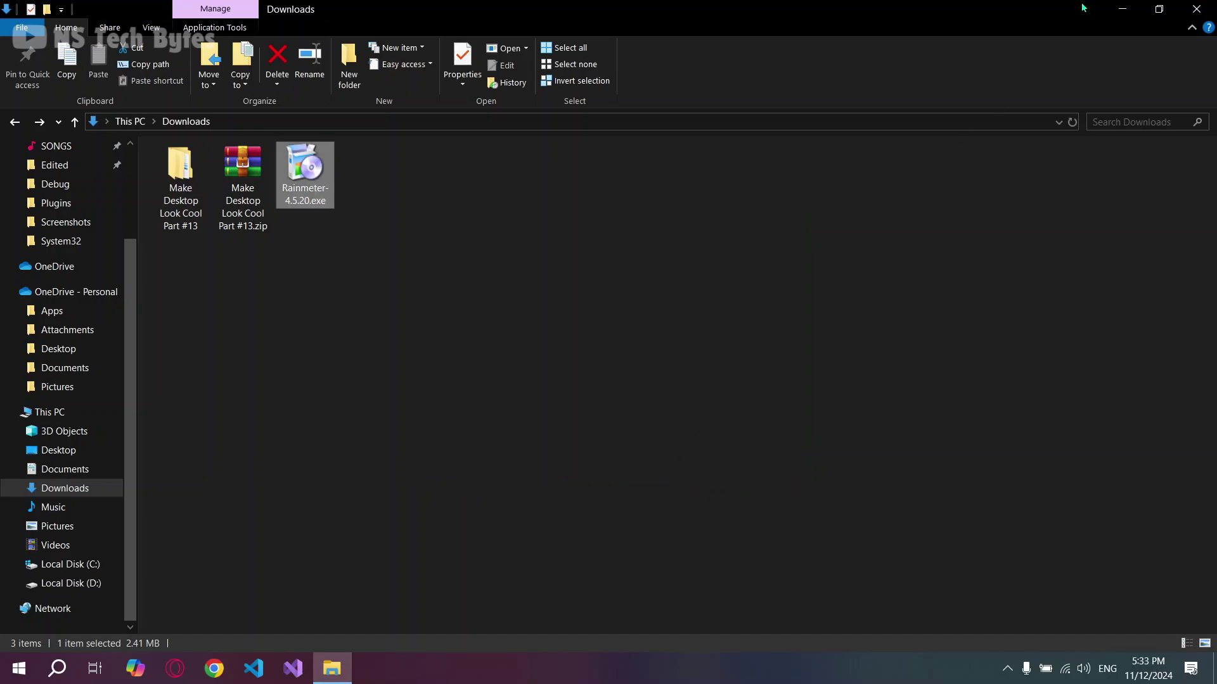
# Unload the default illustro skins from the desktop: the welcome panel, clock, system and disk widgets
pyautogui.click(1122, 9)
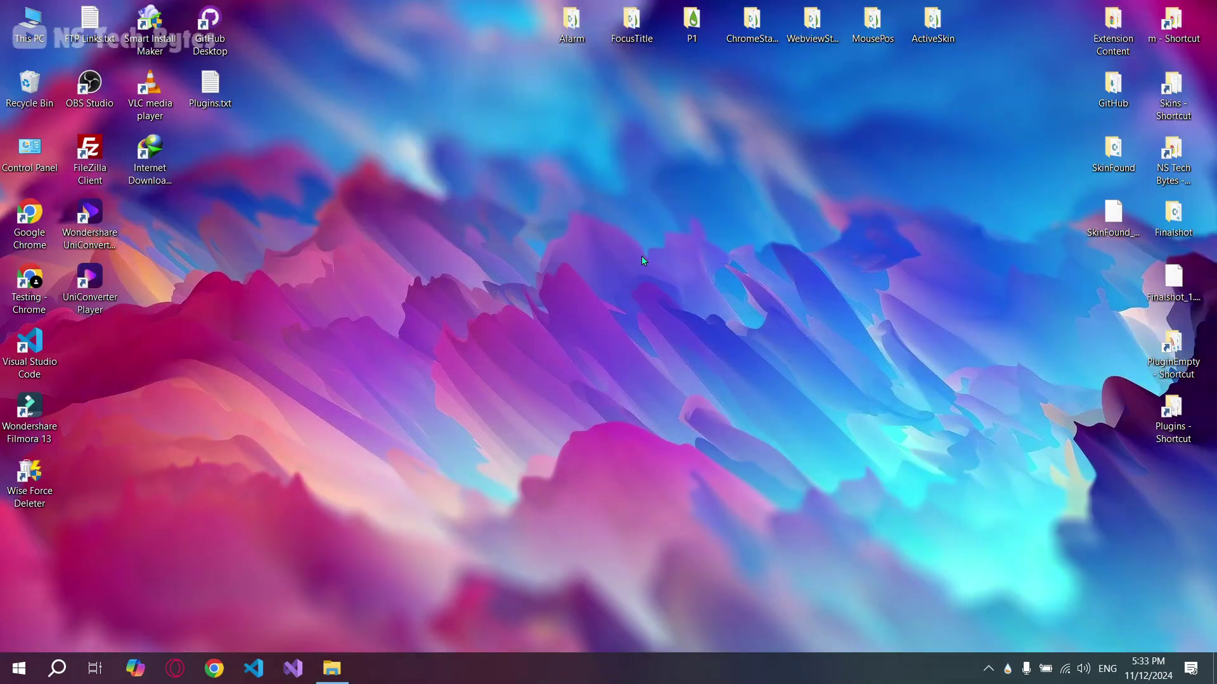
pyautogui.rightClick(596, 318)
pyautogui.click(630, 471)
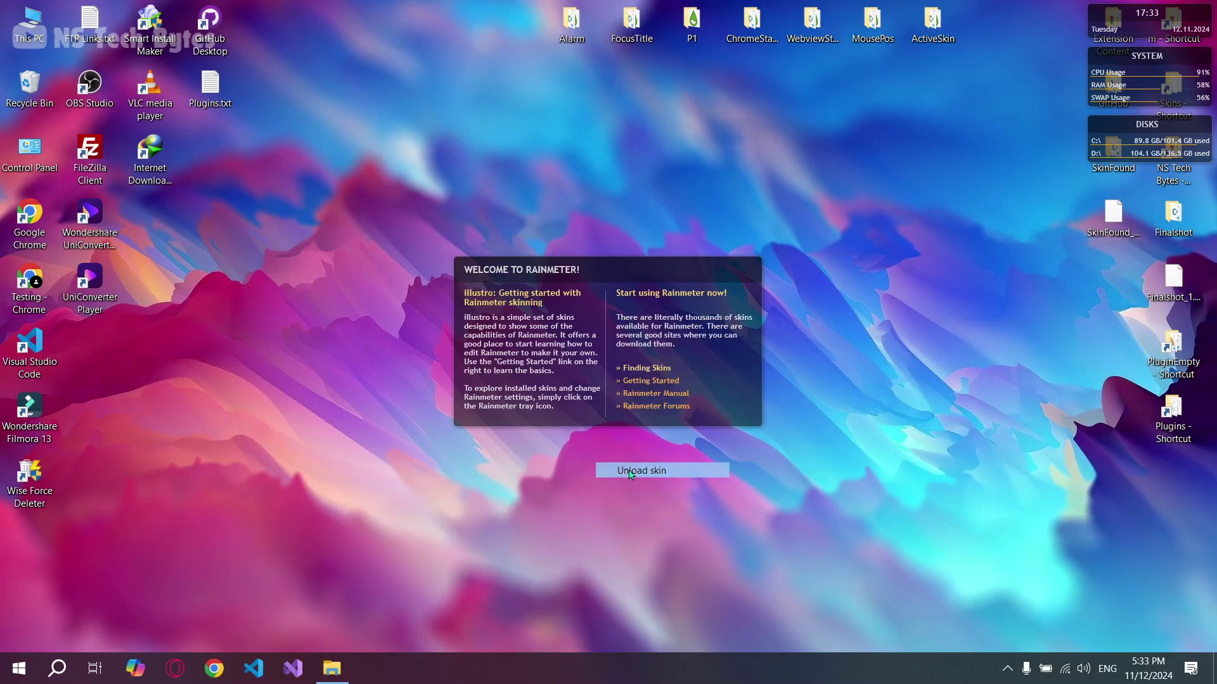
pyautogui.rightClick(1099, 17)
pyautogui.click(1138, 170)
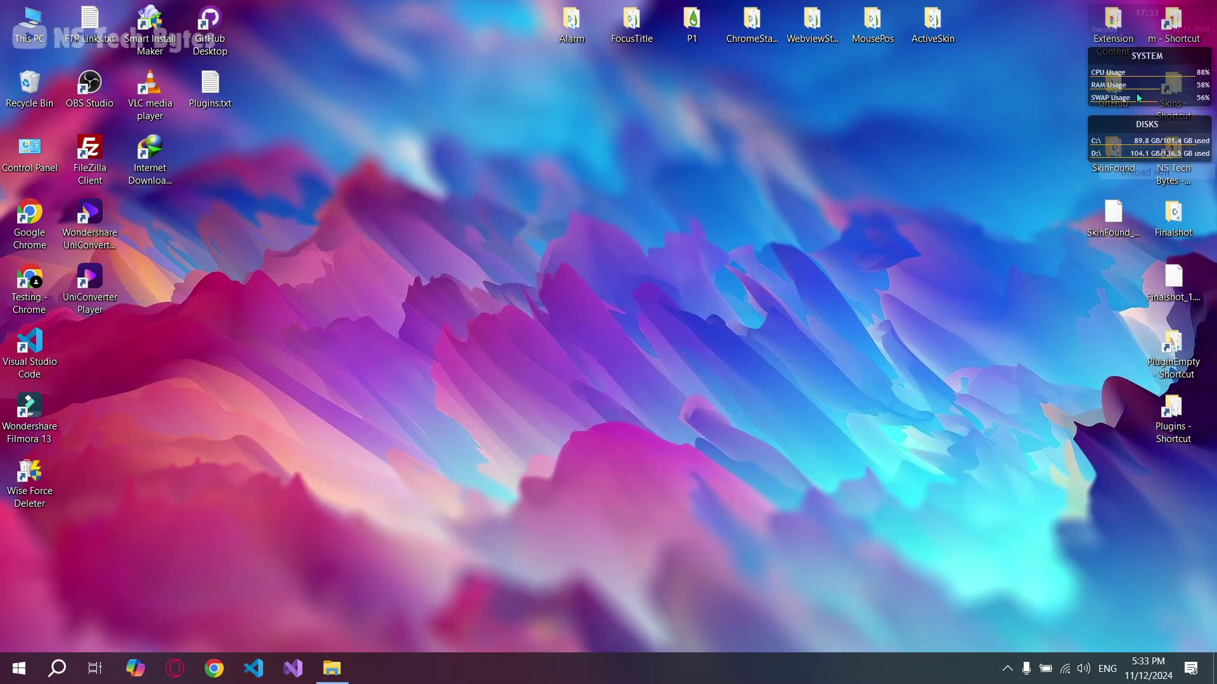
pyautogui.rightClick(1139, 95)
pyautogui.click(1139, 233)
pyautogui.rightClick(1115, 133)
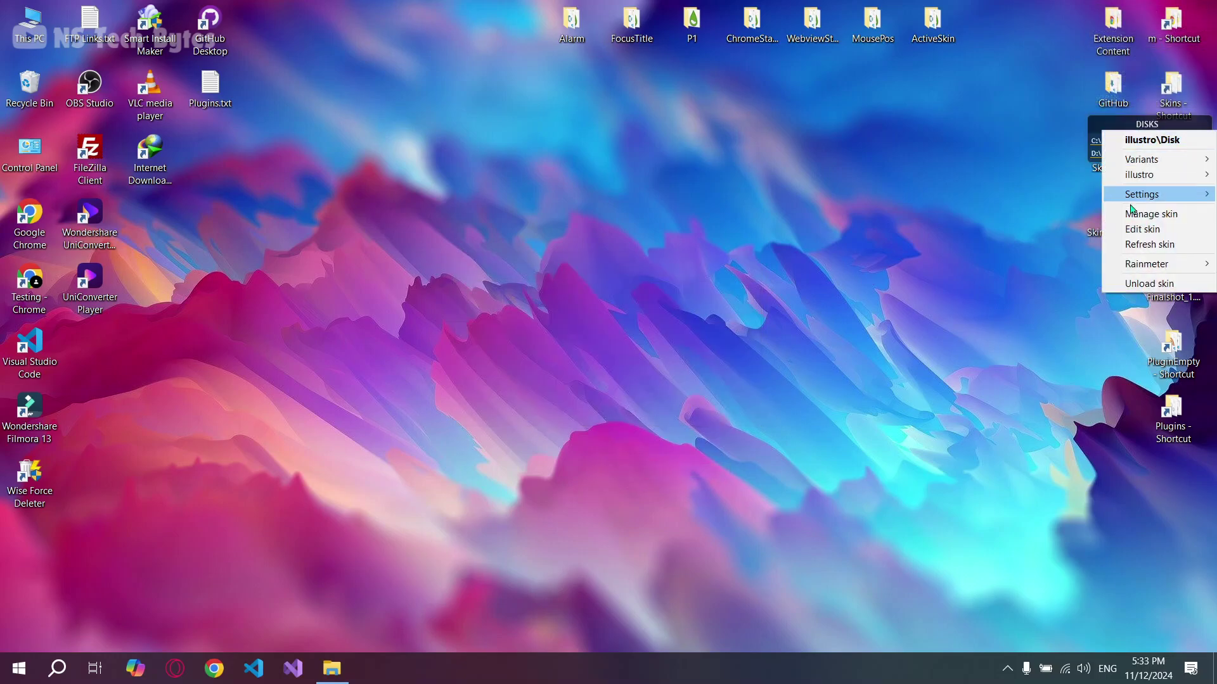
pyautogui.click(1149, 284)
# Install the mii power skin from mii-power.rmskin in the extracted package's Skins folder
pyautogui.click(332, 669)
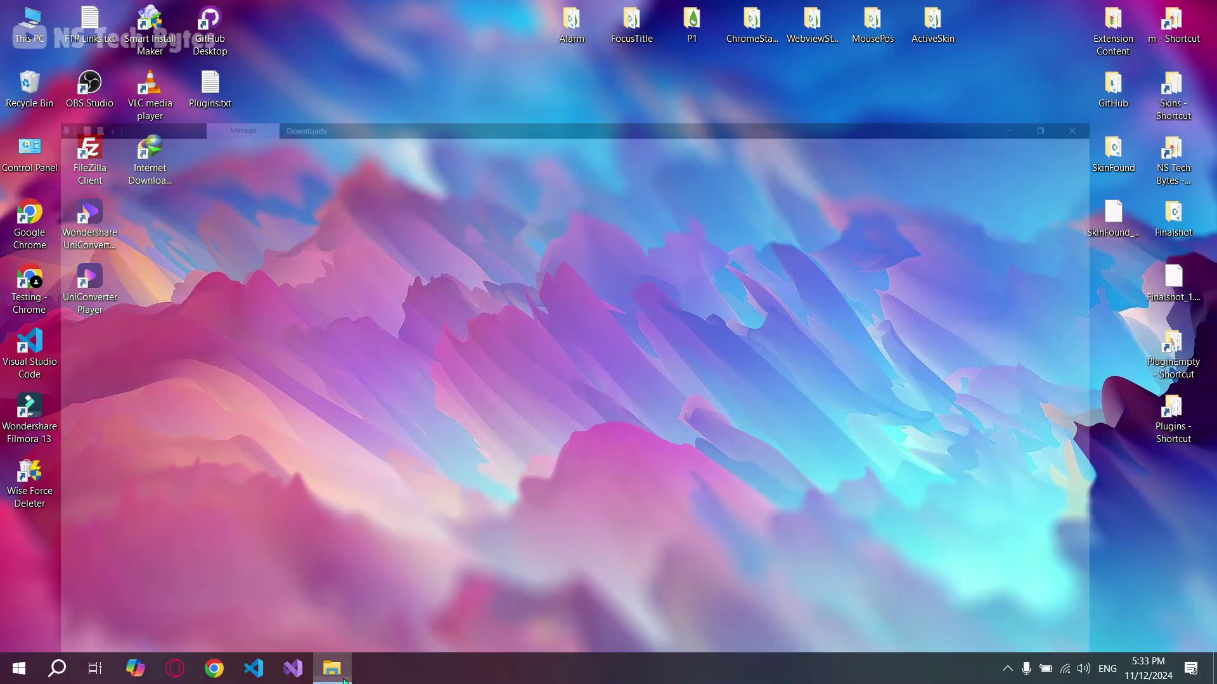
pyautogui.doubleClick(189, 192)
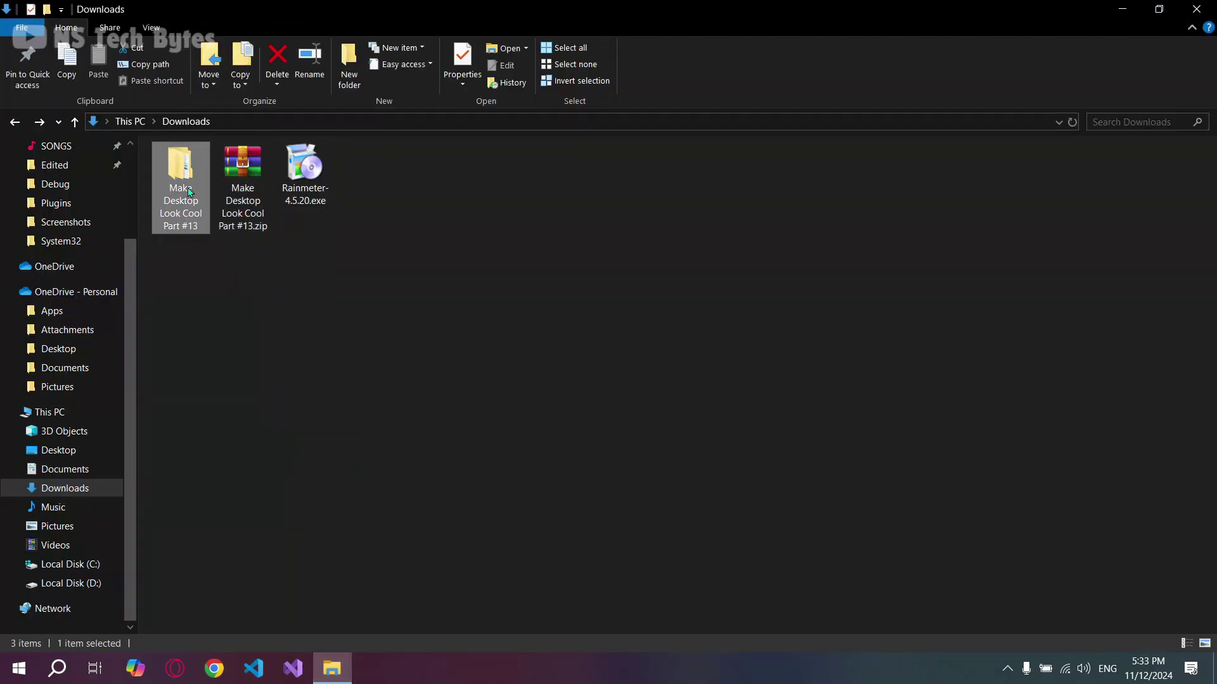
pyautogui.doubleClick(189, 173)
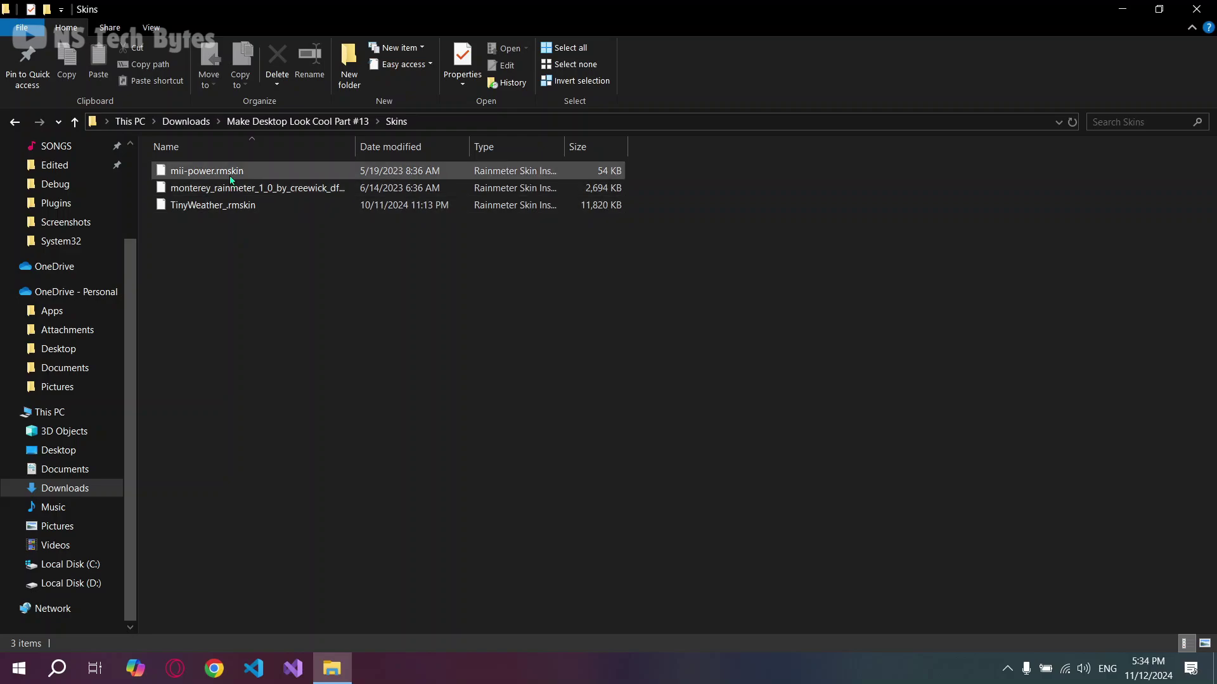
pyautogui.doubleClick(230, 175)
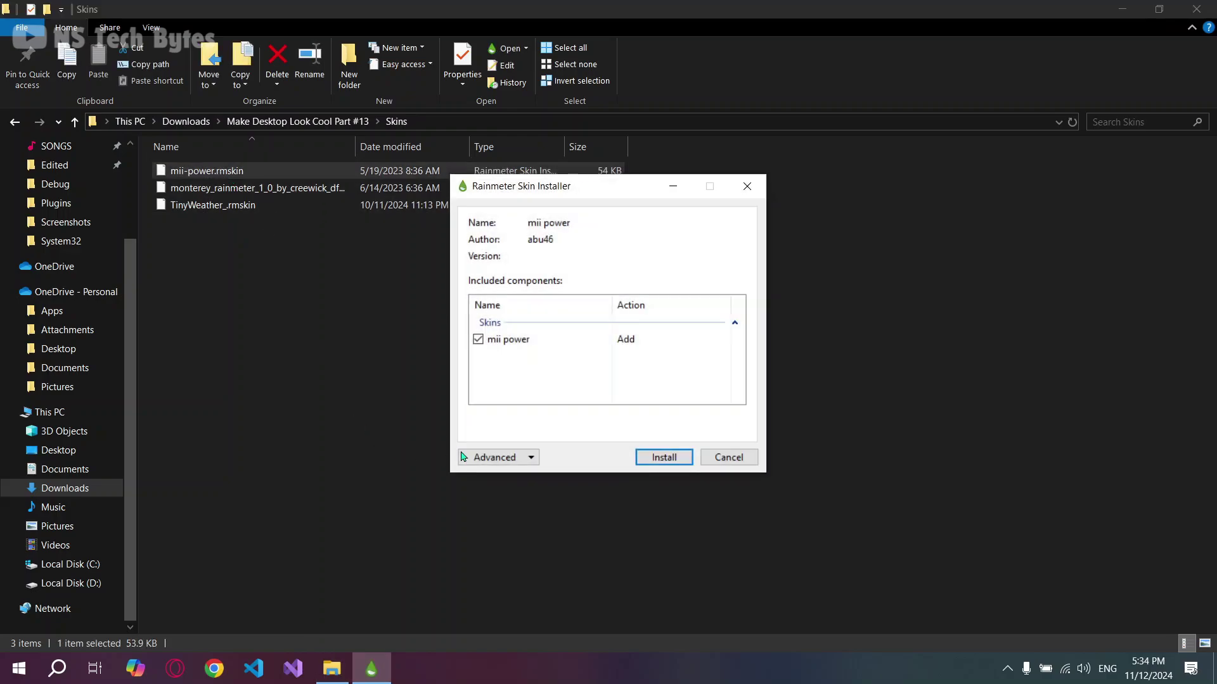
pyautogui.click(659, 455)
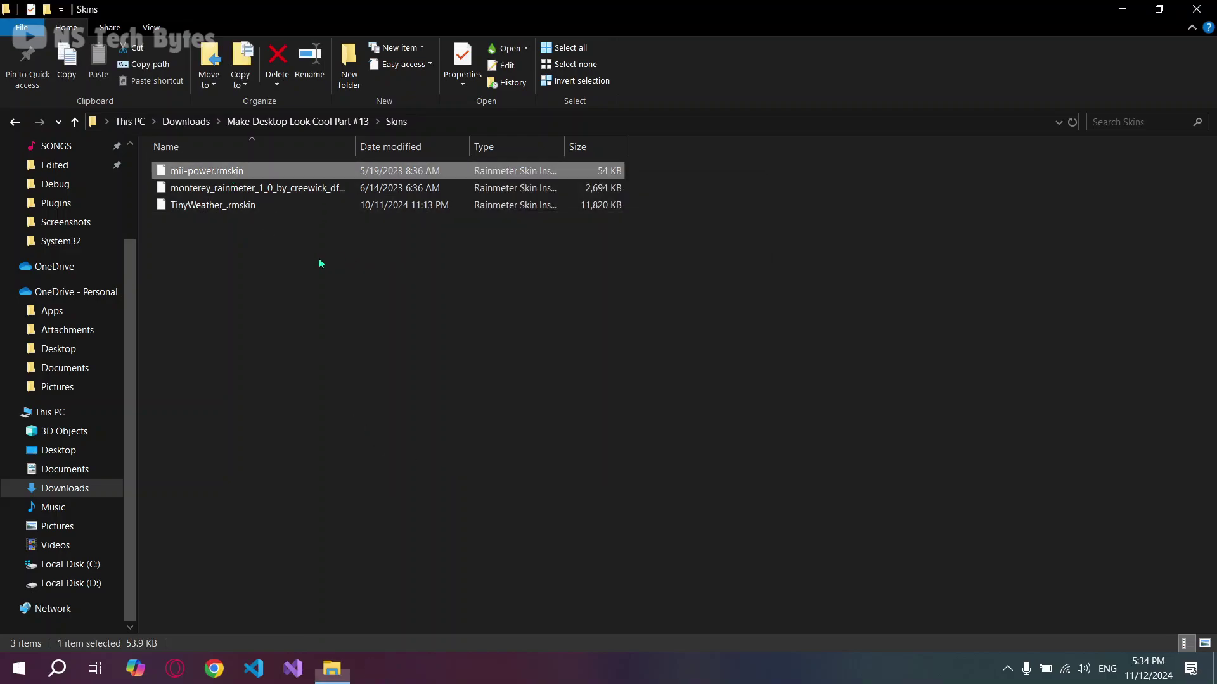
# Install the Monterey and TinyWeather skin packages from the Skins folder and close the folder window
pyautogui.doubleClick(230, 189)
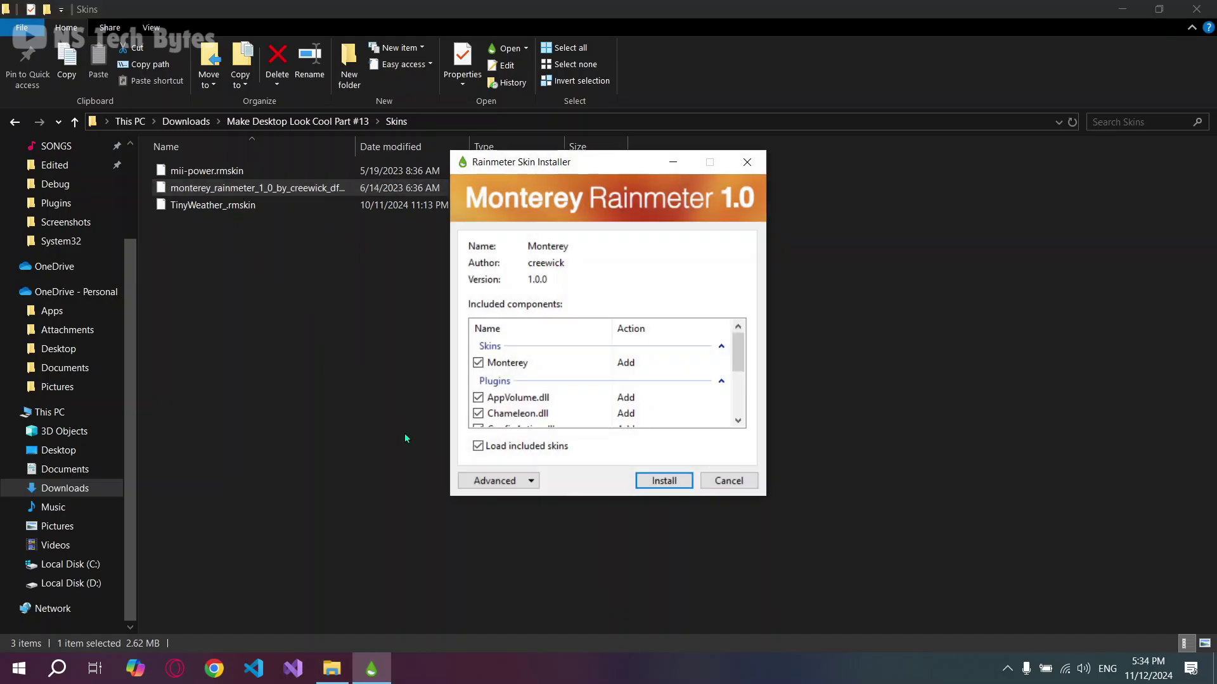
pyautogui.click(662, 481)
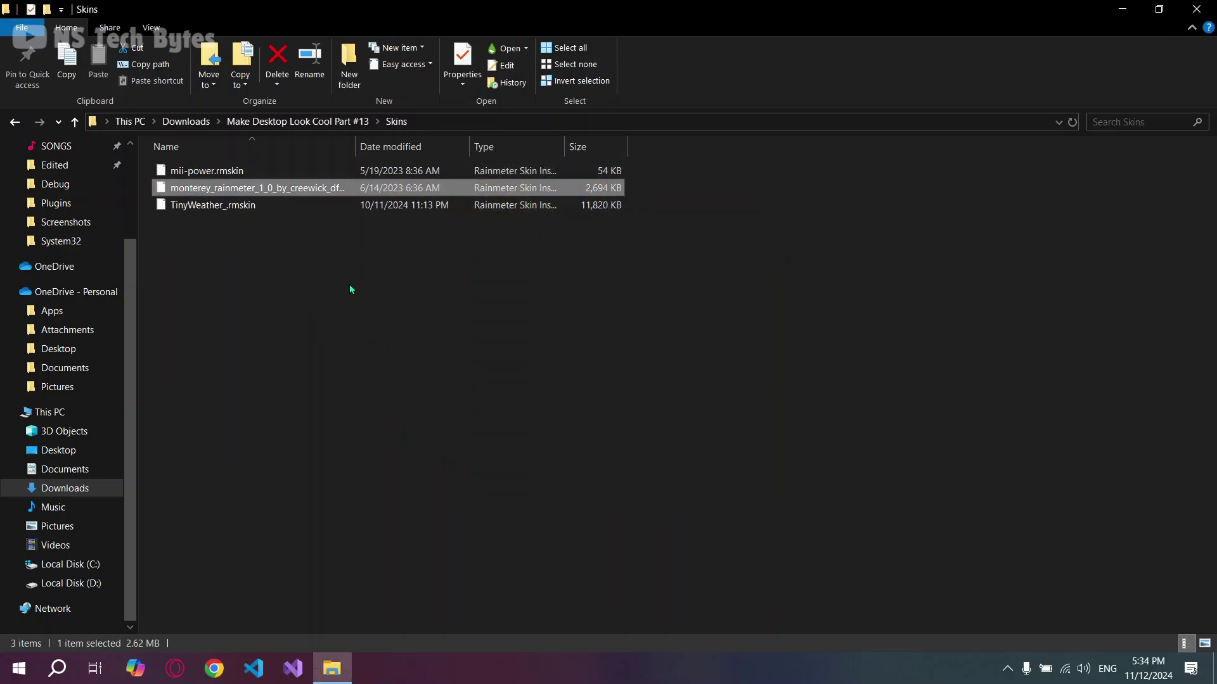
pyautogui.click(234, 206)
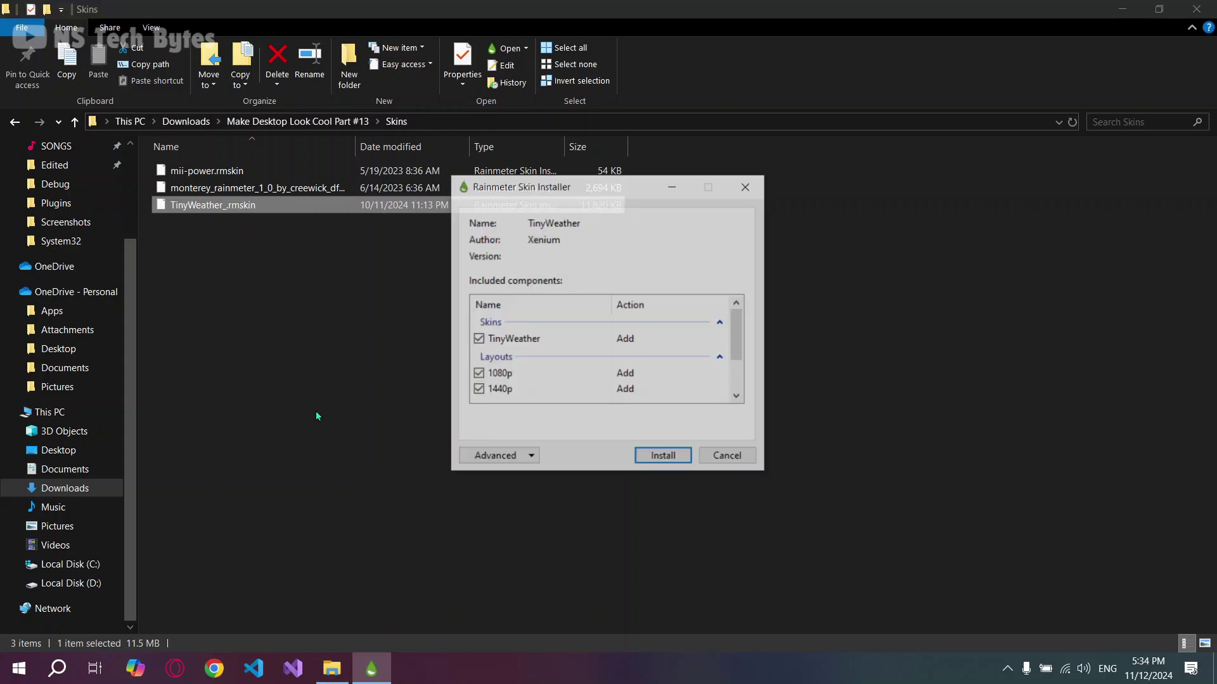
pyautogui.click(653, 465)
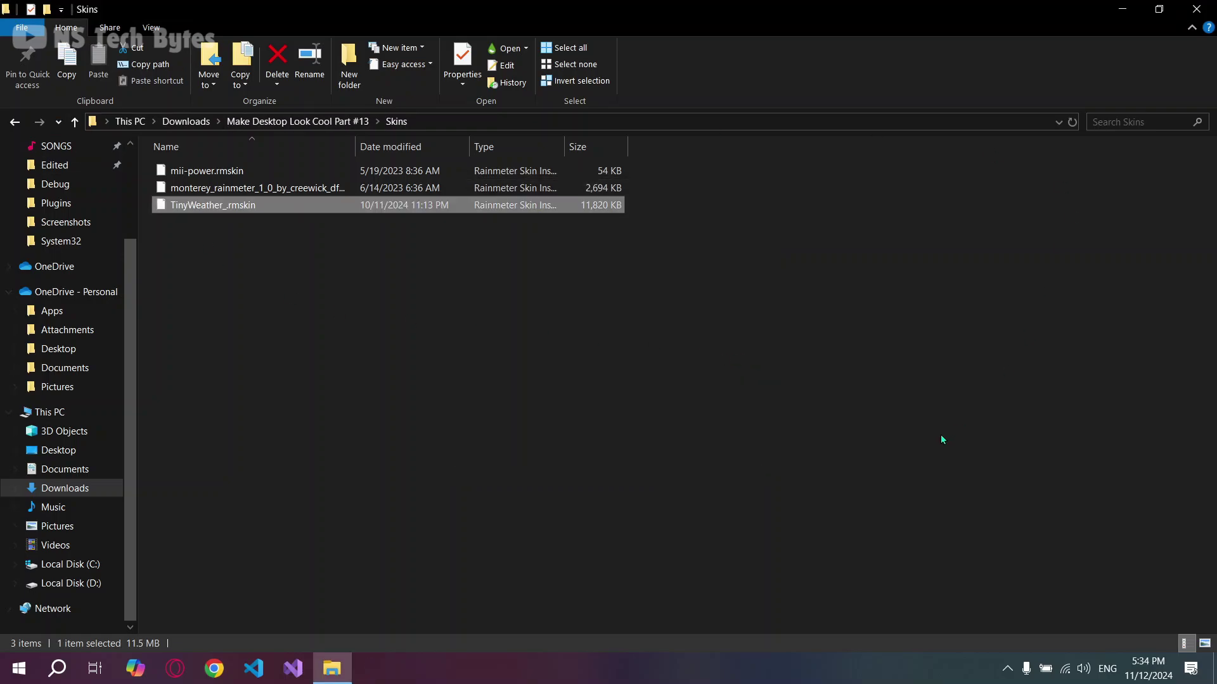
pyautogui.click(1199, 8)
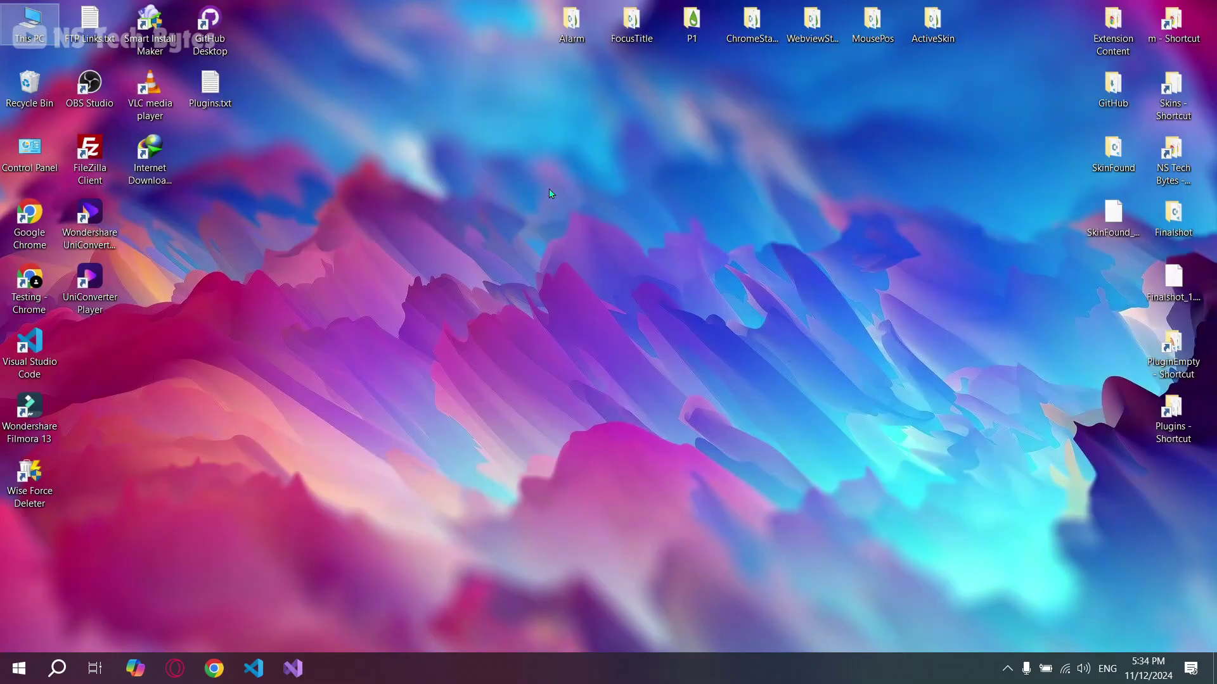
# Hide all the desktop icons
pyautogui.rightClick(502, 203)
pyautogui.moveTo(518, 207)
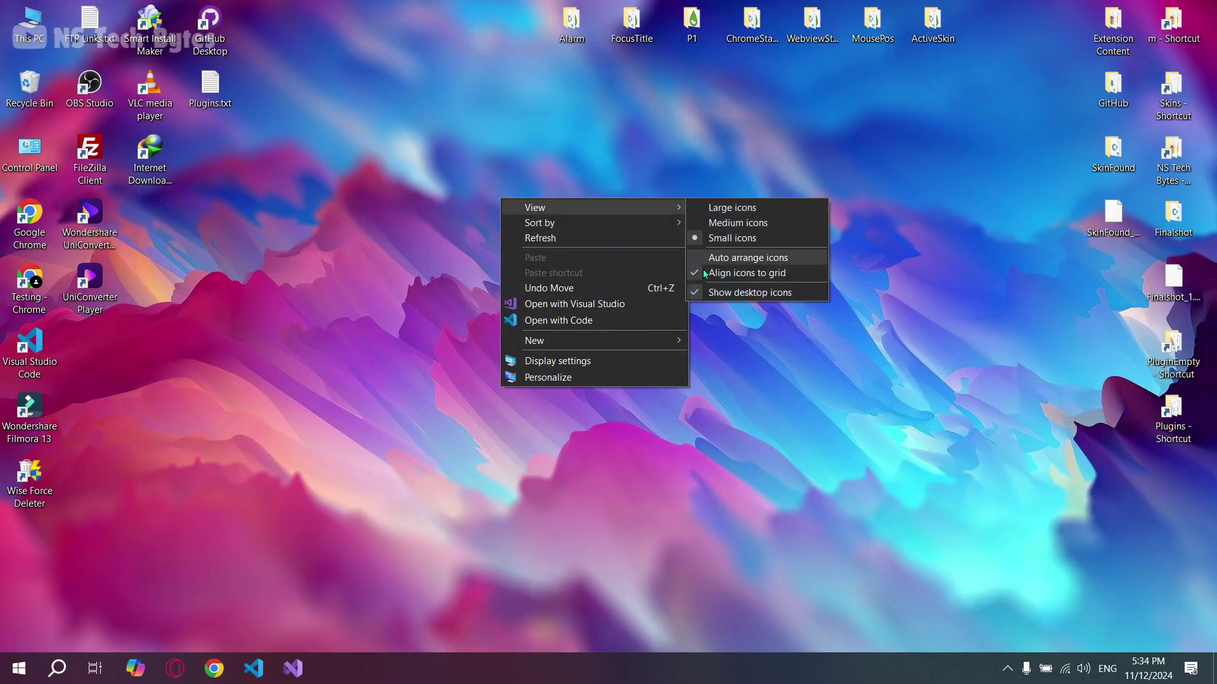
pyautogui.click(728, 293)
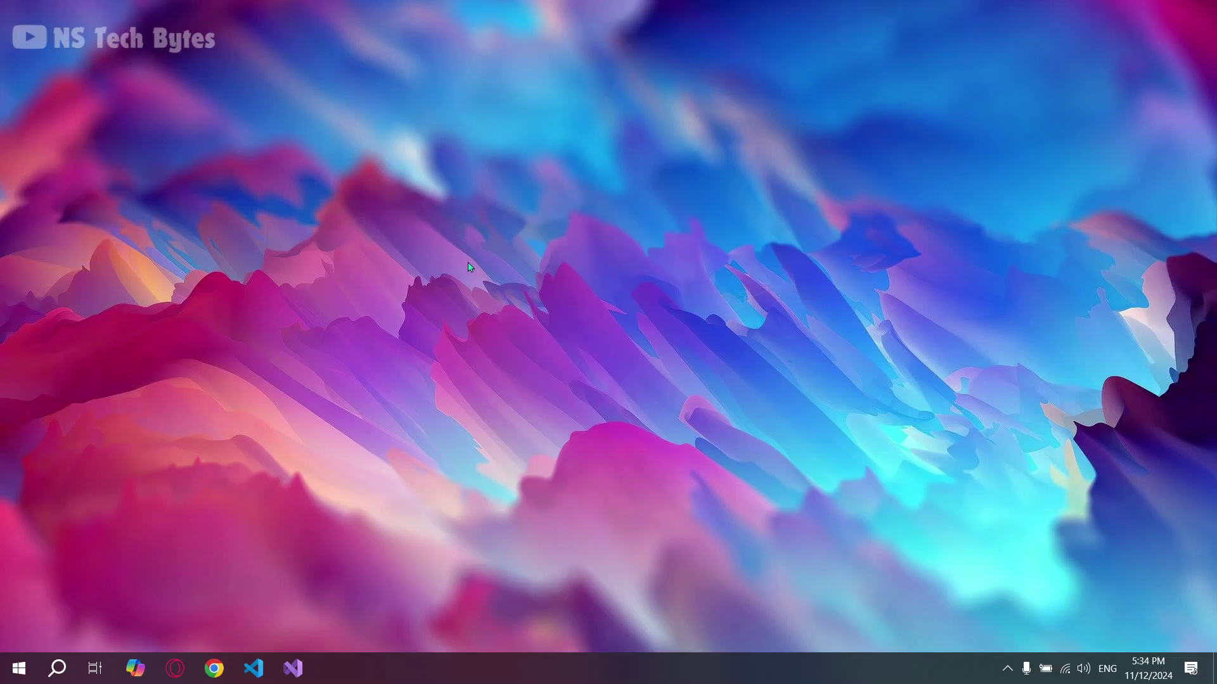
# Turn on small taskbar buttons in the taskbar settings
pyautogui.rightClick(477, 676)
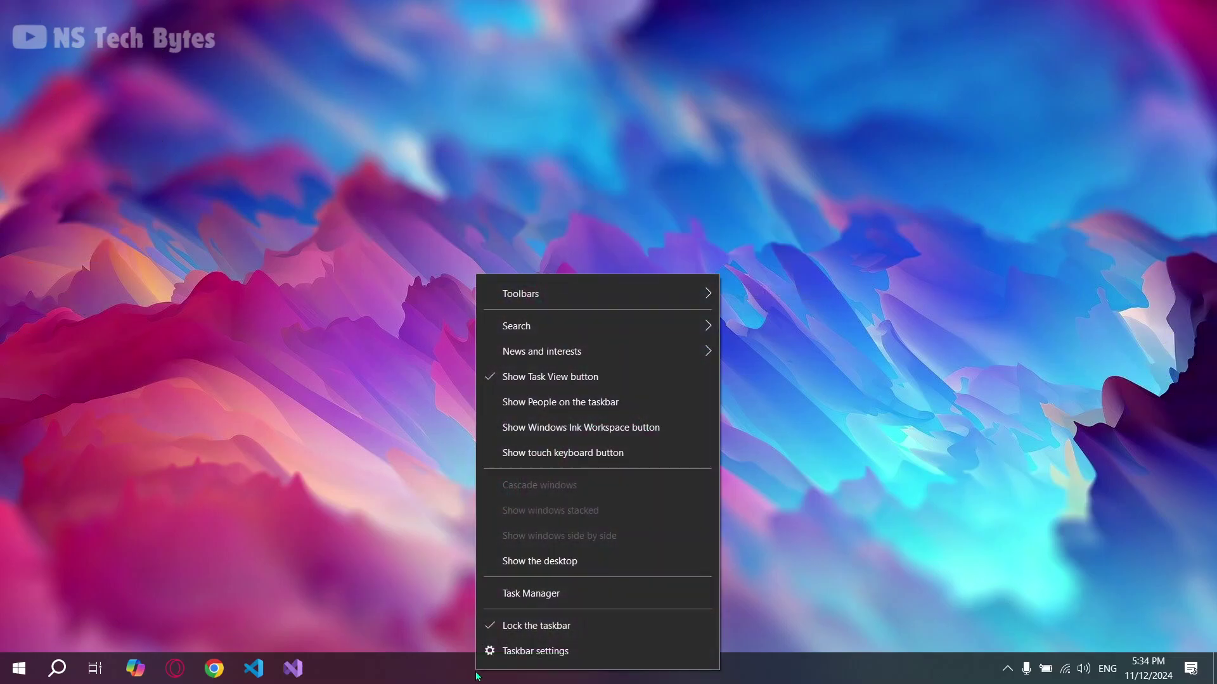
pyautogui.click(507, 653)
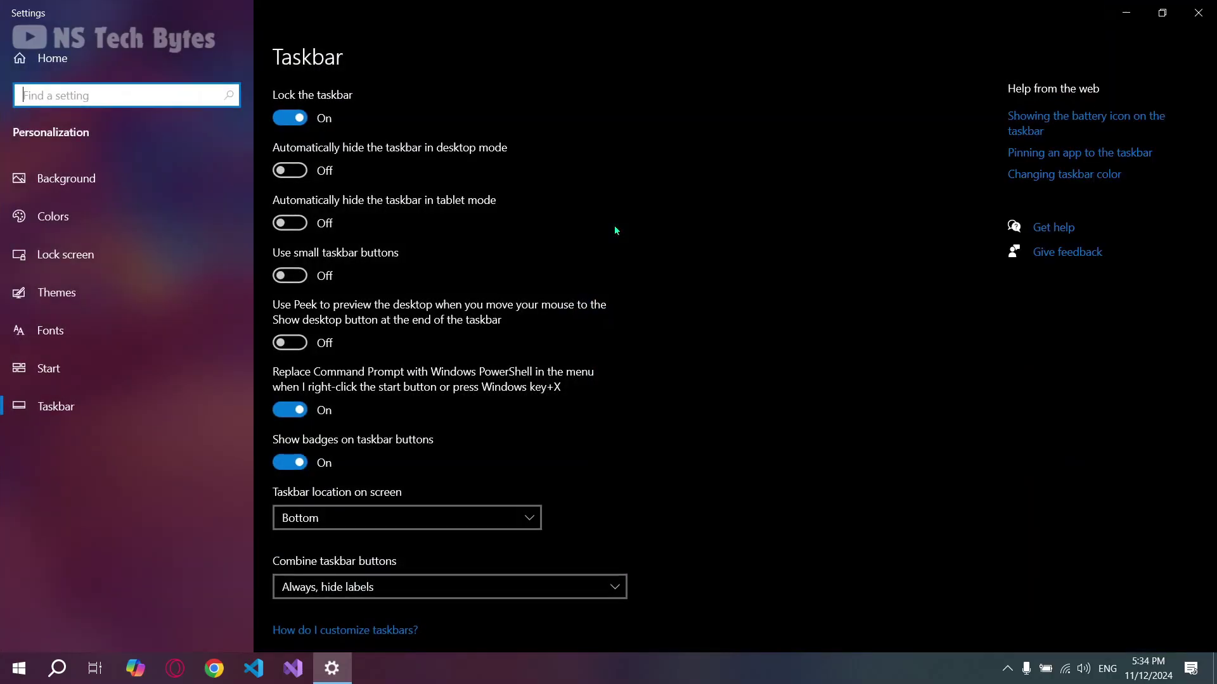
pyautogui.click(300, 274)
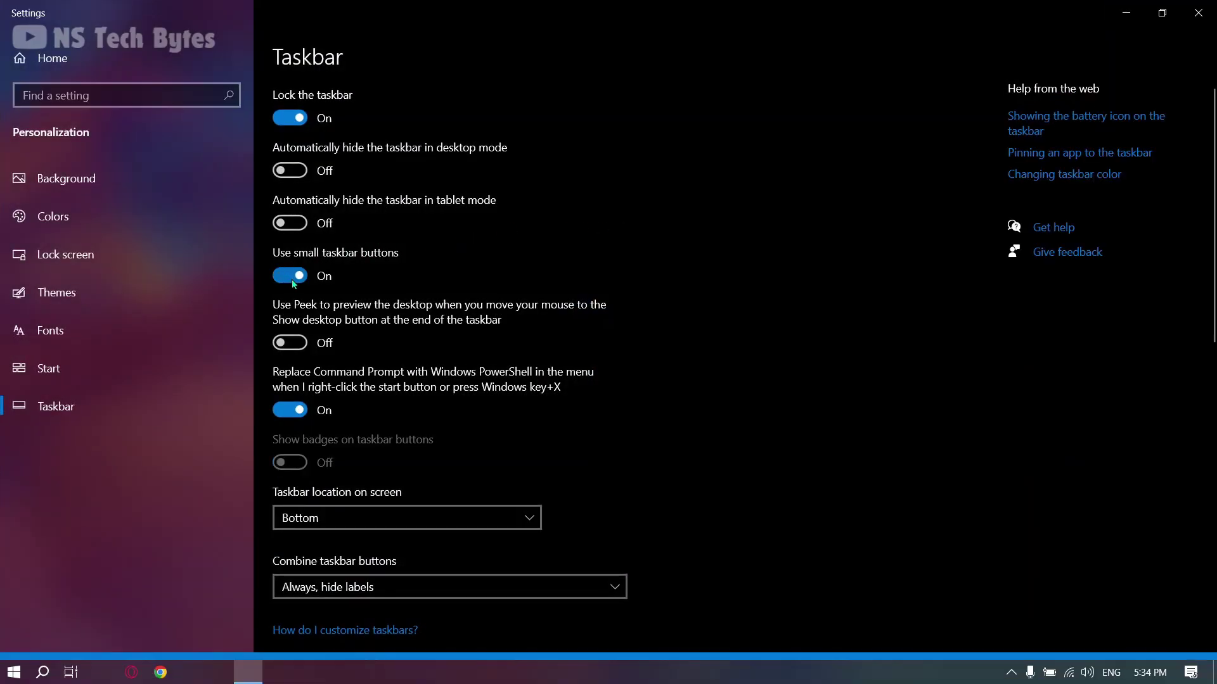
# Set the taskbar location on screen to Top
pyautogui.scroll(-3, 889, 208)
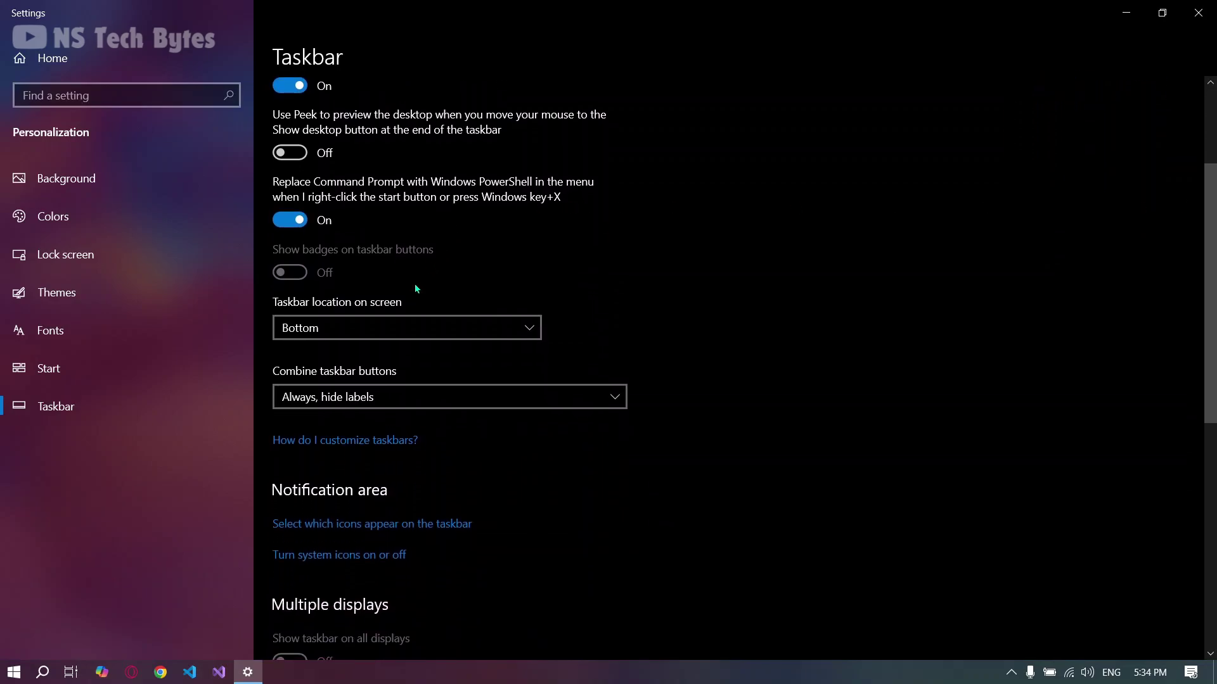
pyautogui.click(407, 324)
pyautogui.click(352, 290)
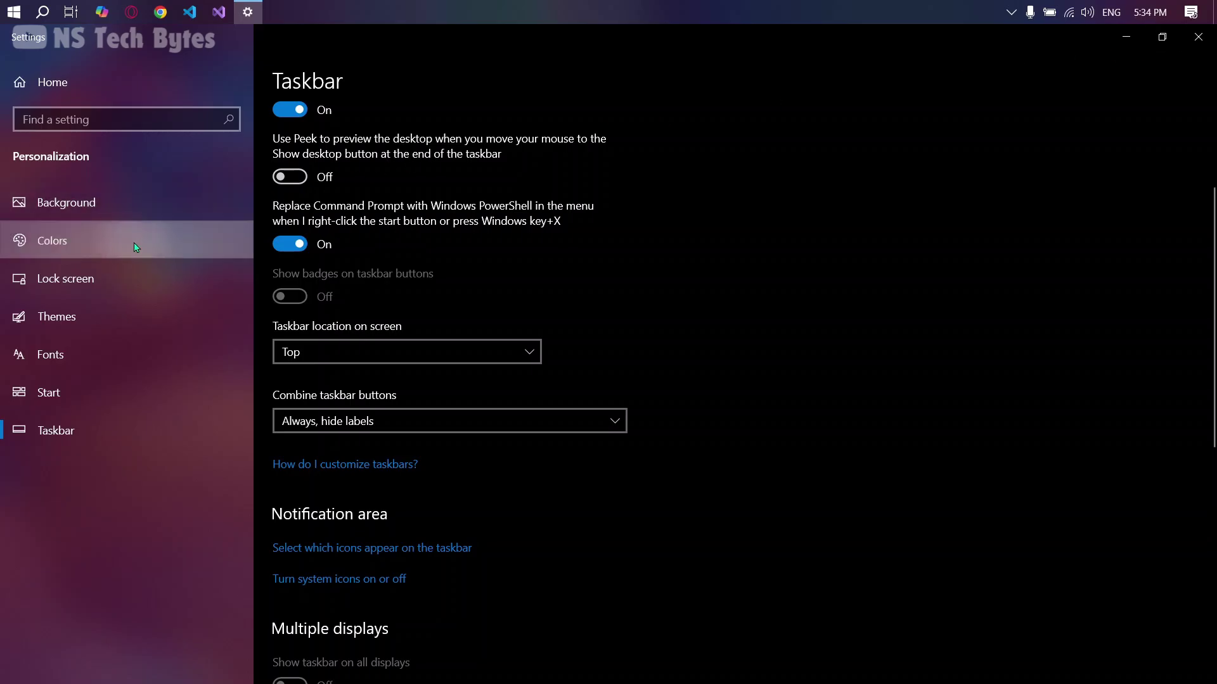
# Switch the Windows color mode to Light in the Colors settings and close the Settings window
pyautogui.click(178, 225)
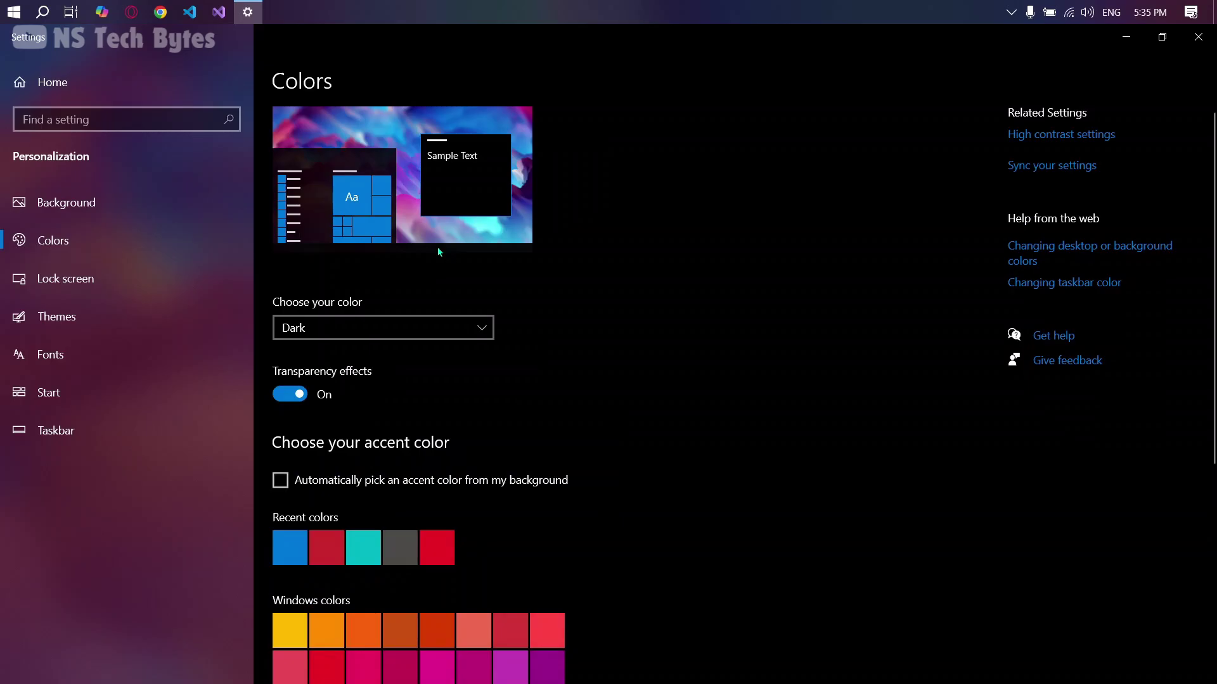
pyautogui.click(421, 327)
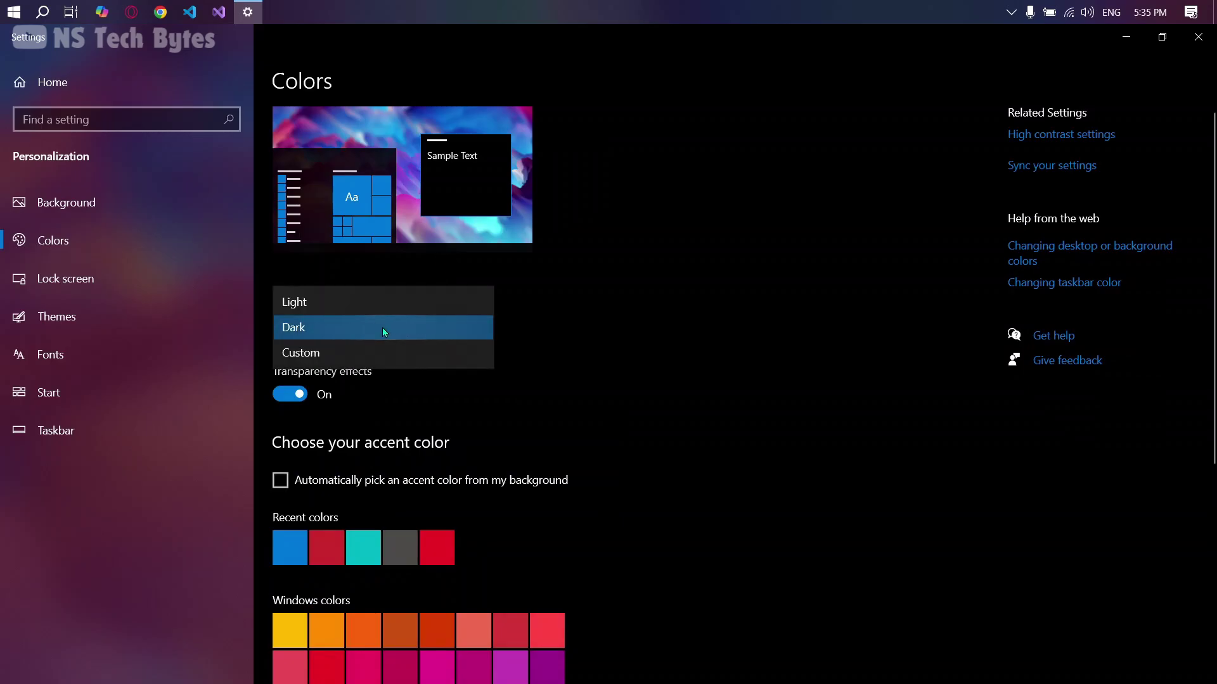
pyautogui.click(353, 309)
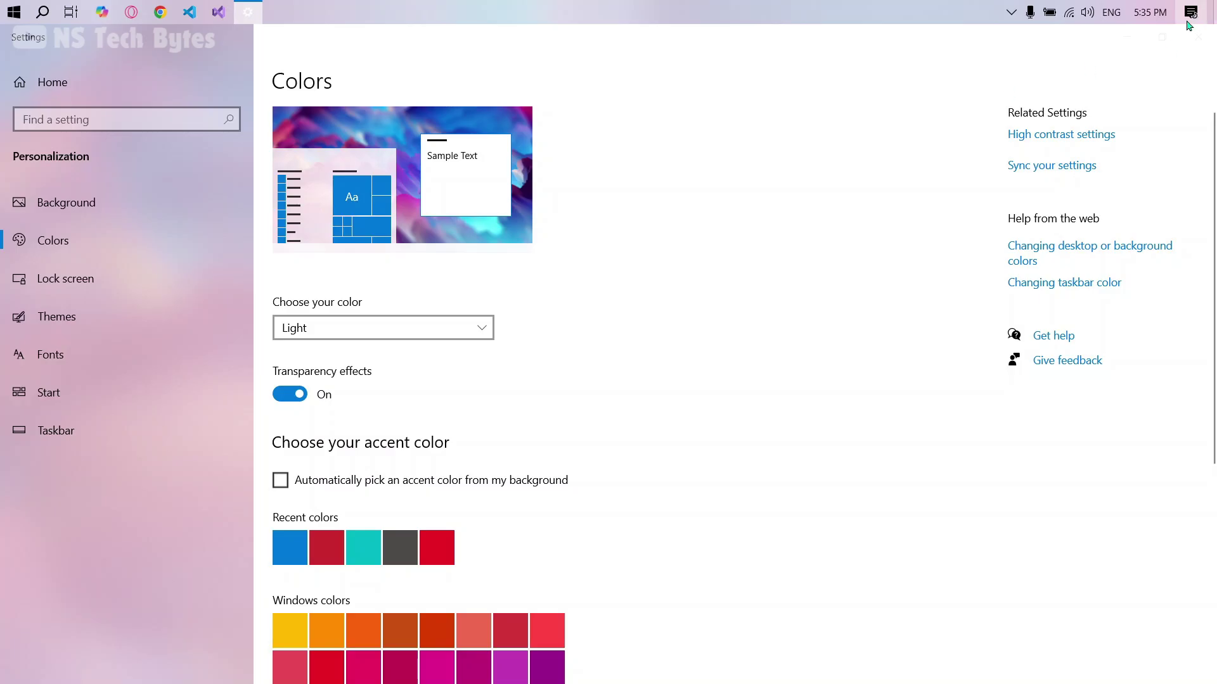
pyautogui.click(1199, 39)
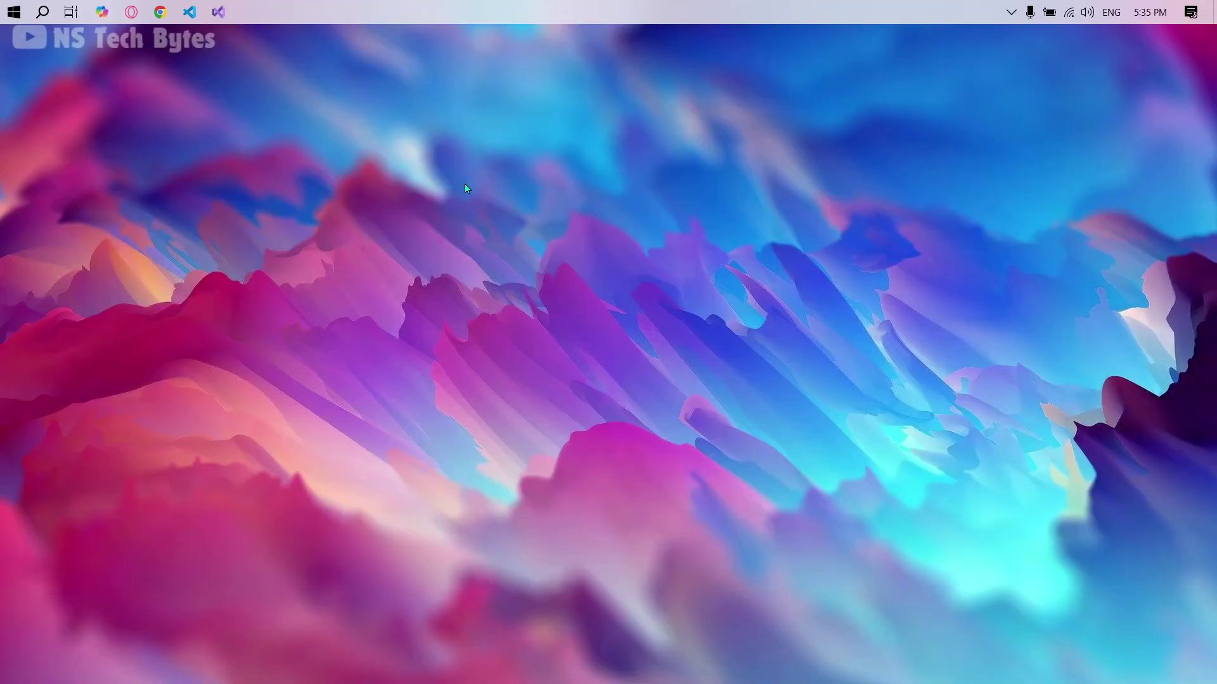
# Open the Manage Rainmeter window from the hidden system tray icons and shift it slightly upward on the desktop
pyautogui.click(1011, 12)
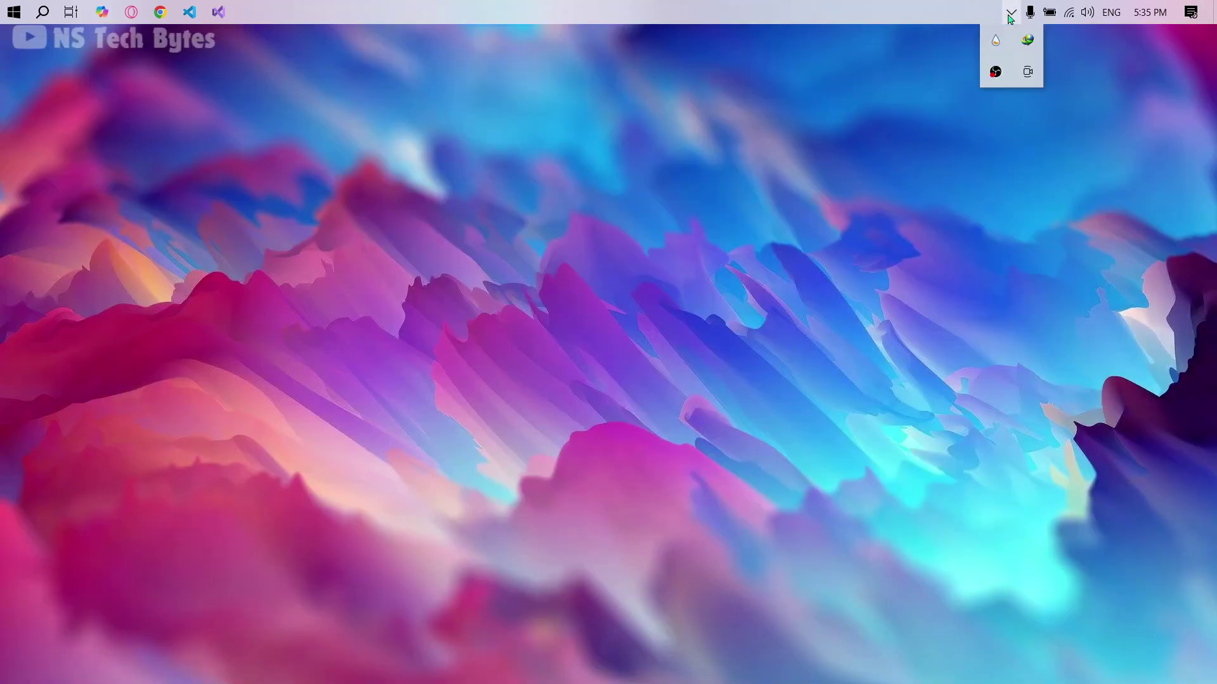
pyautogui.click(1004, 49)
pyautogui.click(1009, 13)
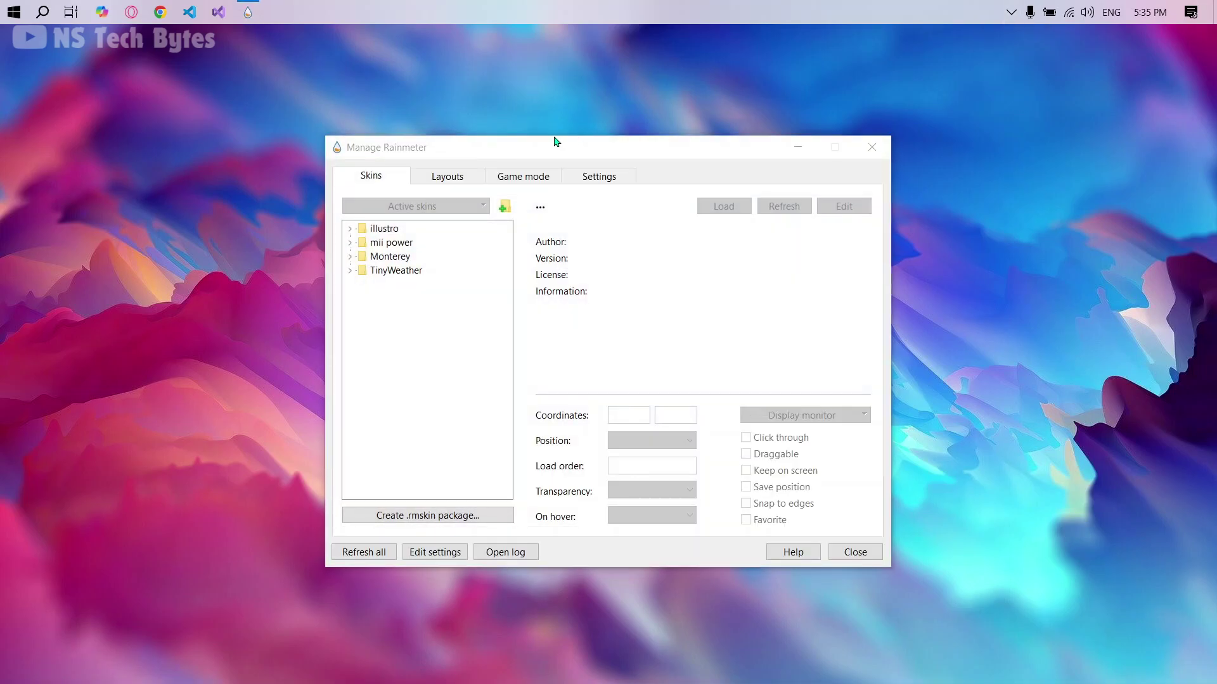
pyautogui.moveTo(535, 150); pyautogui.dragTo(518, 101)
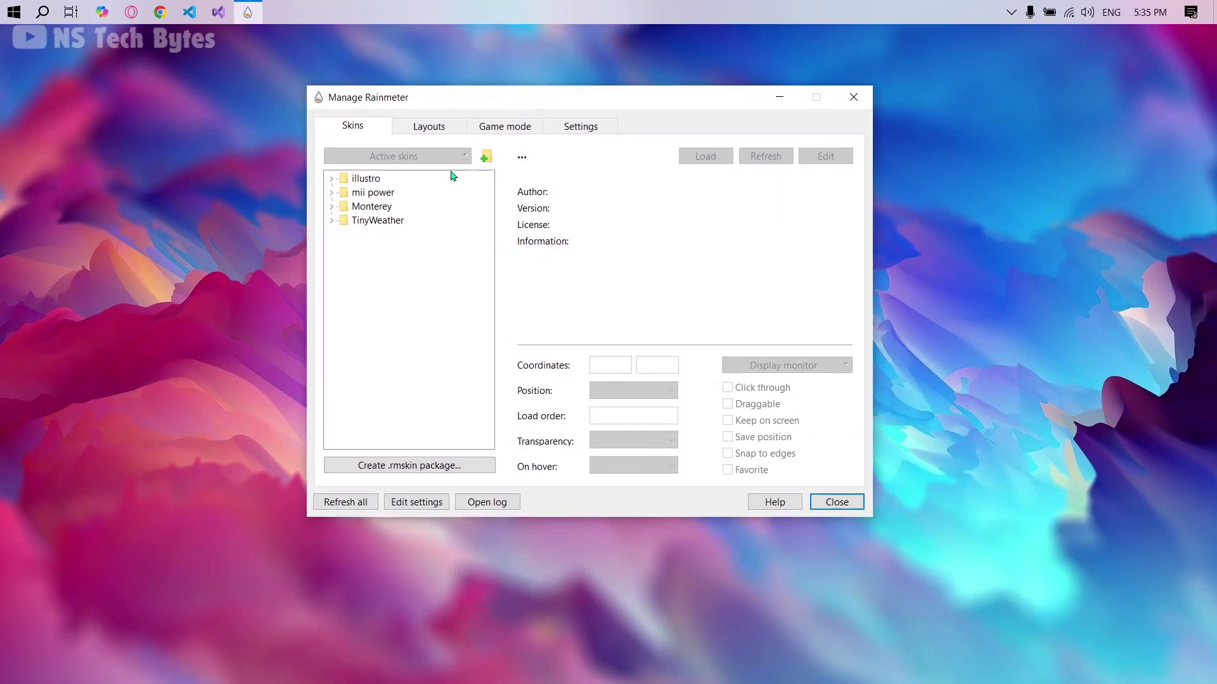
# Load the Monterey skin's Settings.ini and move the Manage Rainmeter window clear of the widget settings panel
pyautogui.click(332, 206)
pyautogui.click(381, 248)
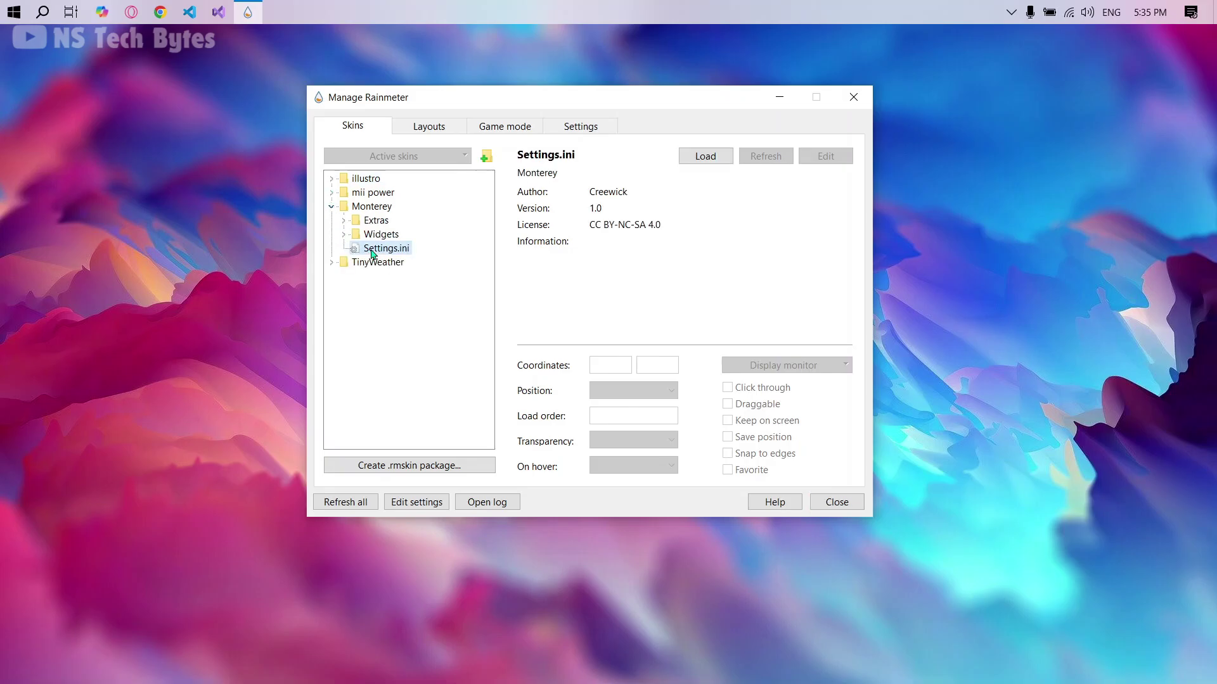
pyautogui.click(715, 161)
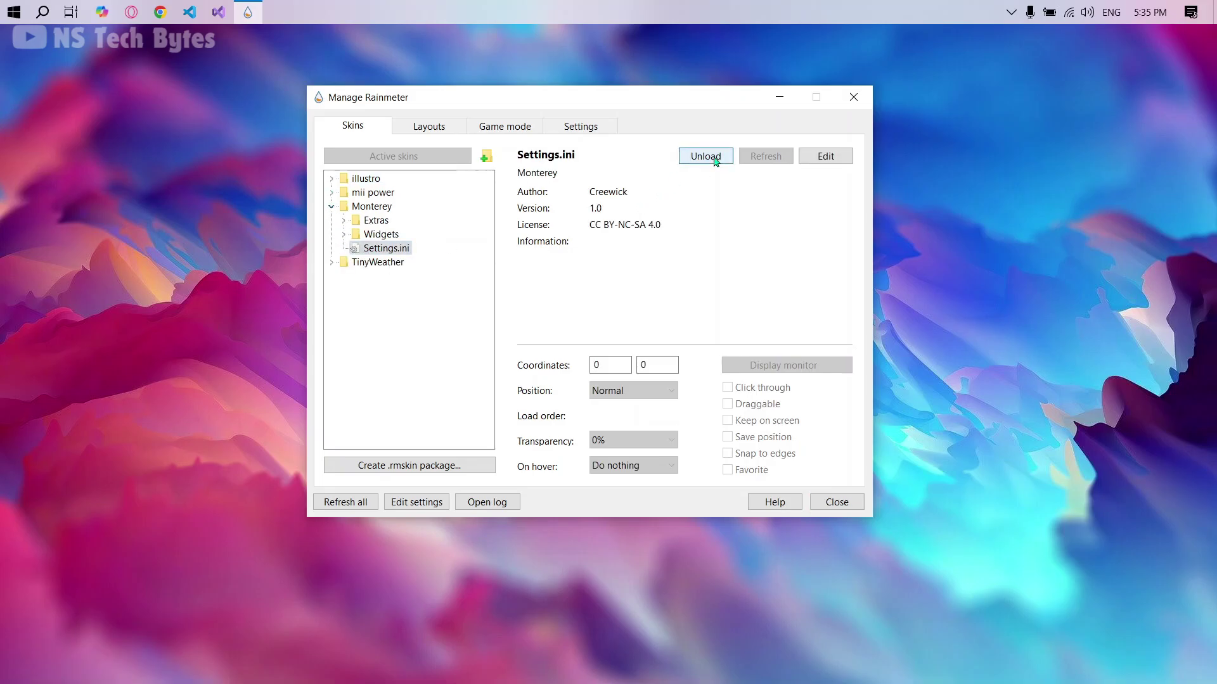
pyautogui.click(26, 75)
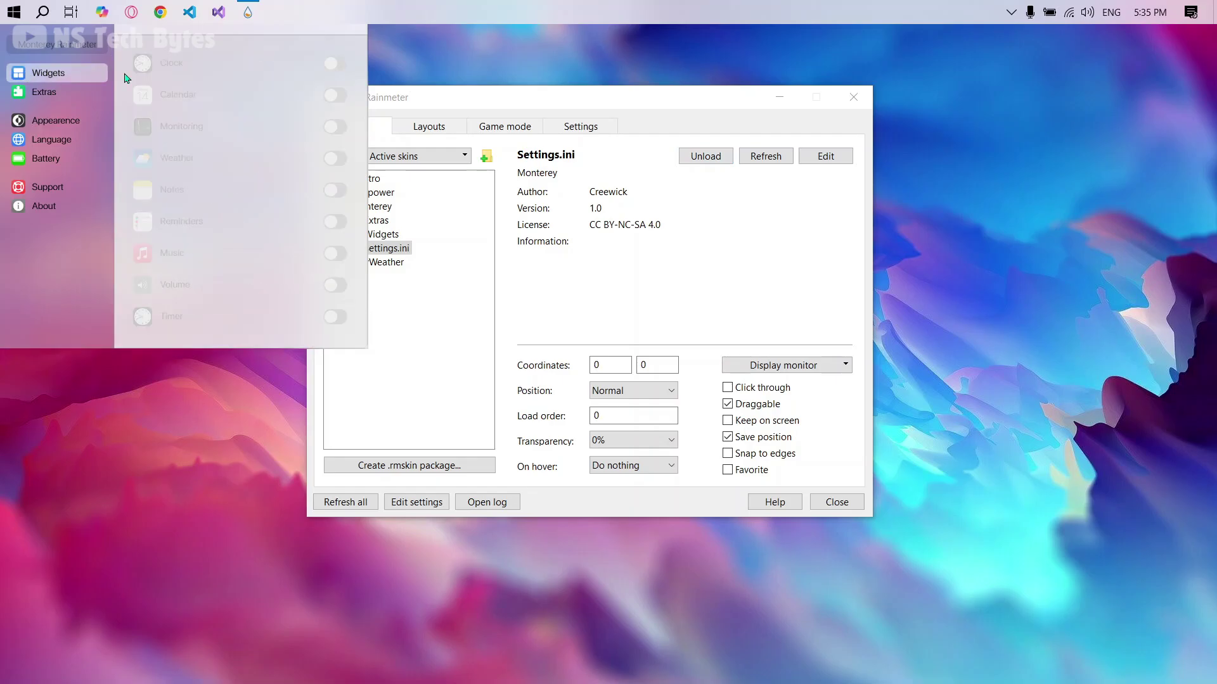
pyautogui.moveTo(699, 104); pyautogui.dragTo(756, 188)
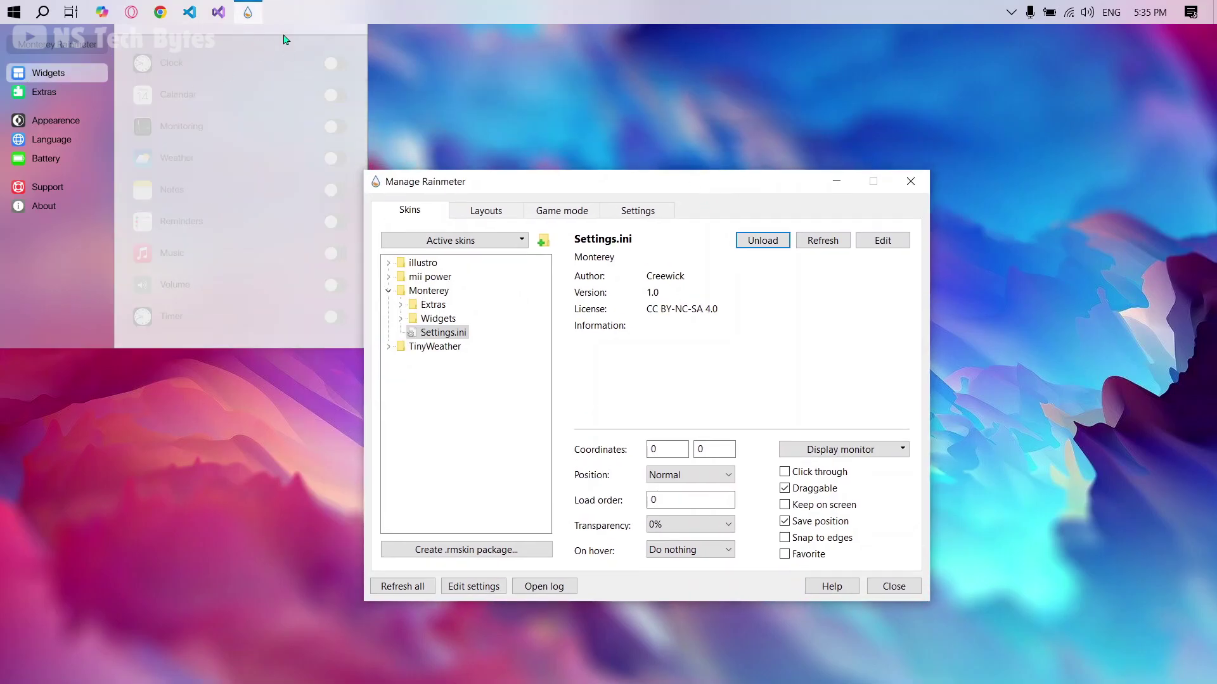
# Enable the Monterey Clock widget, place it below the widget settings panel and set its size to Wide
pyautogui.click(339, 67)
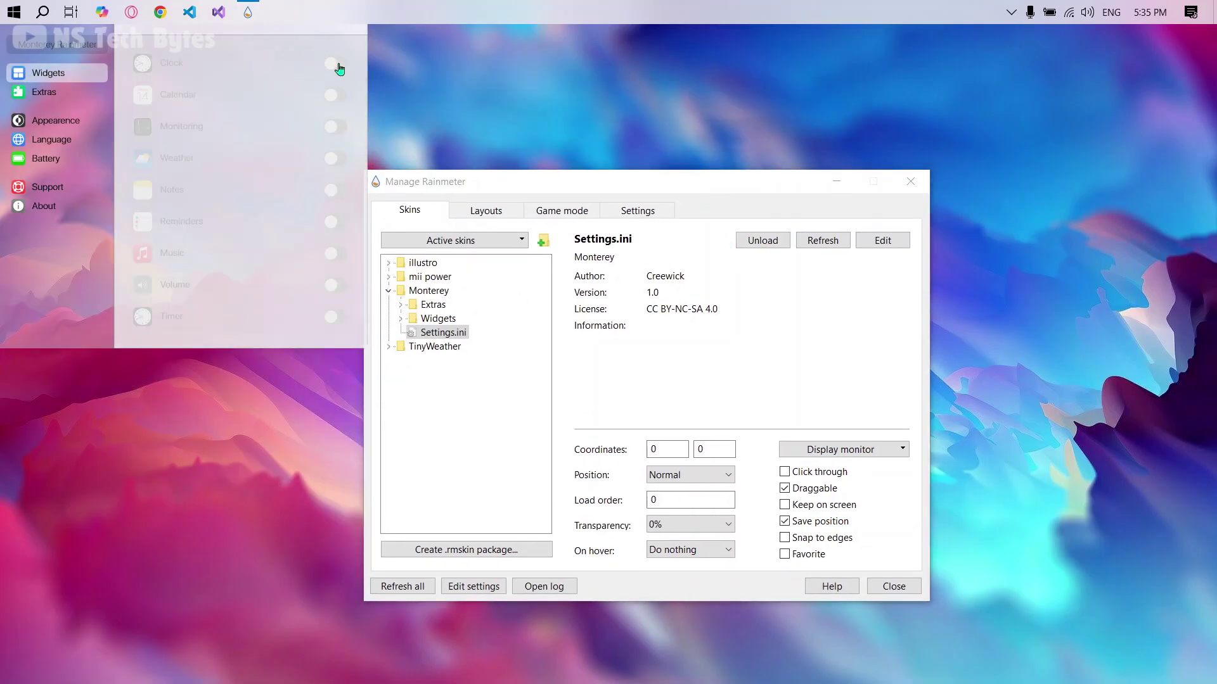
pyautogui.moveTo(144, 72); pyautogui.dragTo(256, 501)
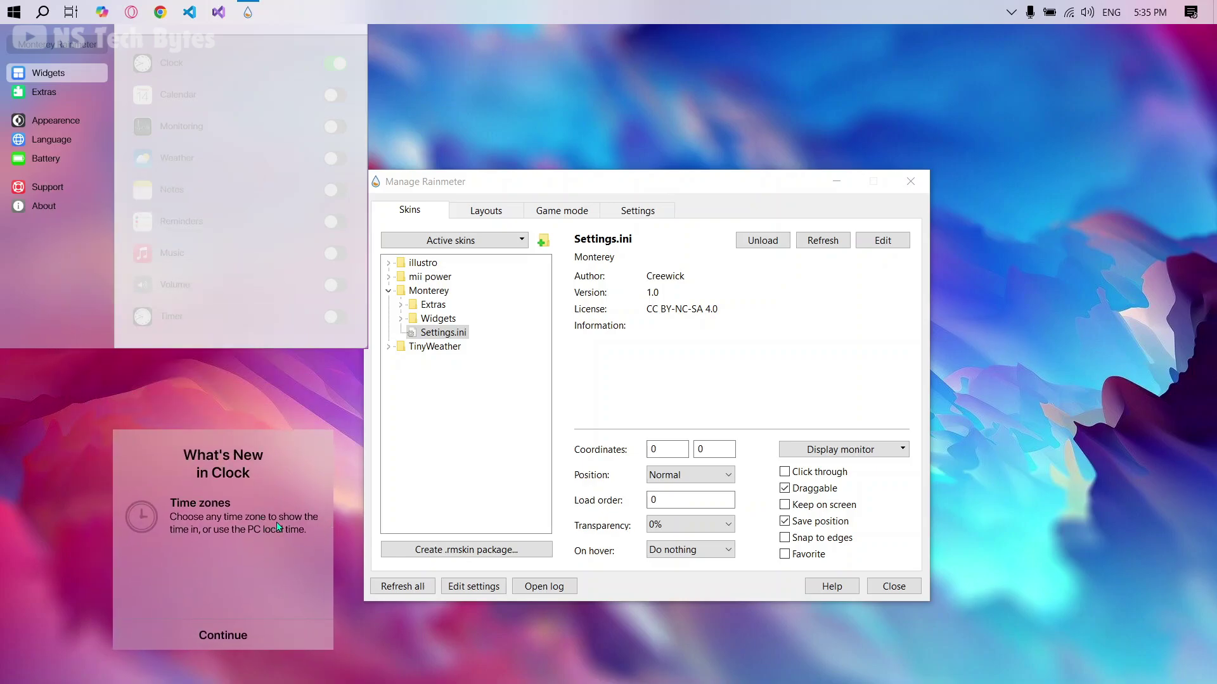
pyautogui.click(220, 640)
pyautogui.rightClick(198, 479)
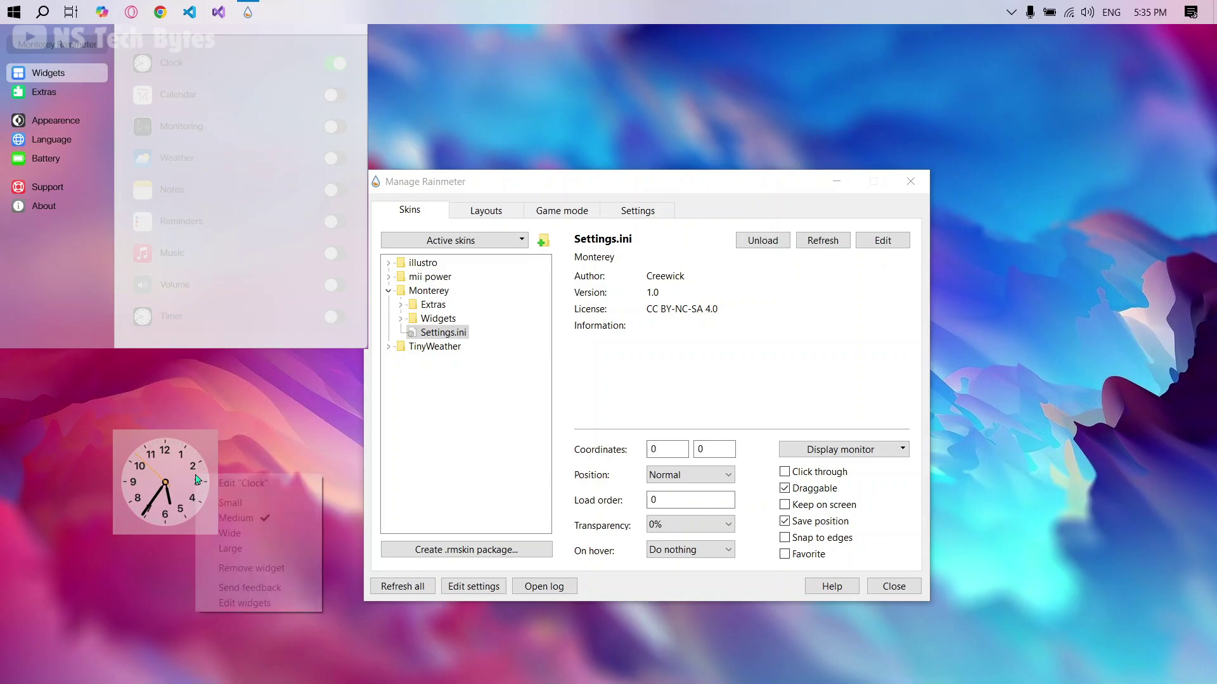
pyautogui.click(230, 534)
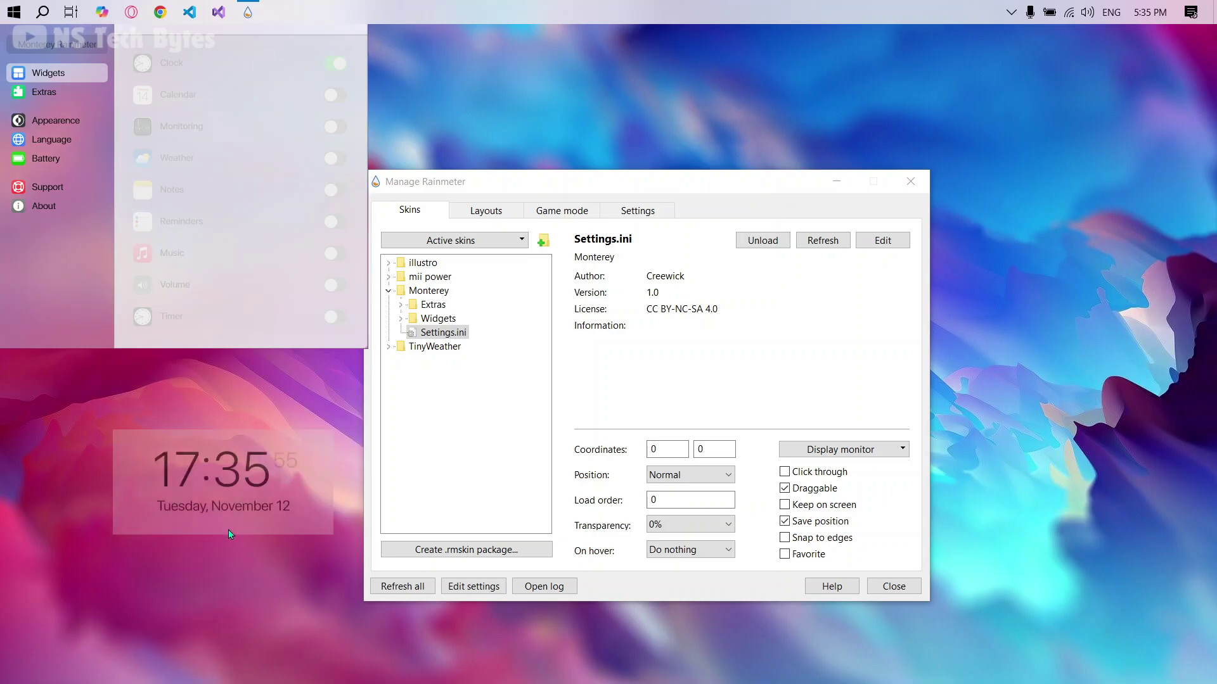
# Enable the Calendar and Monitoring widgets and place them one below the other along the desktop's right edge
pyautogui.click(330, 97)
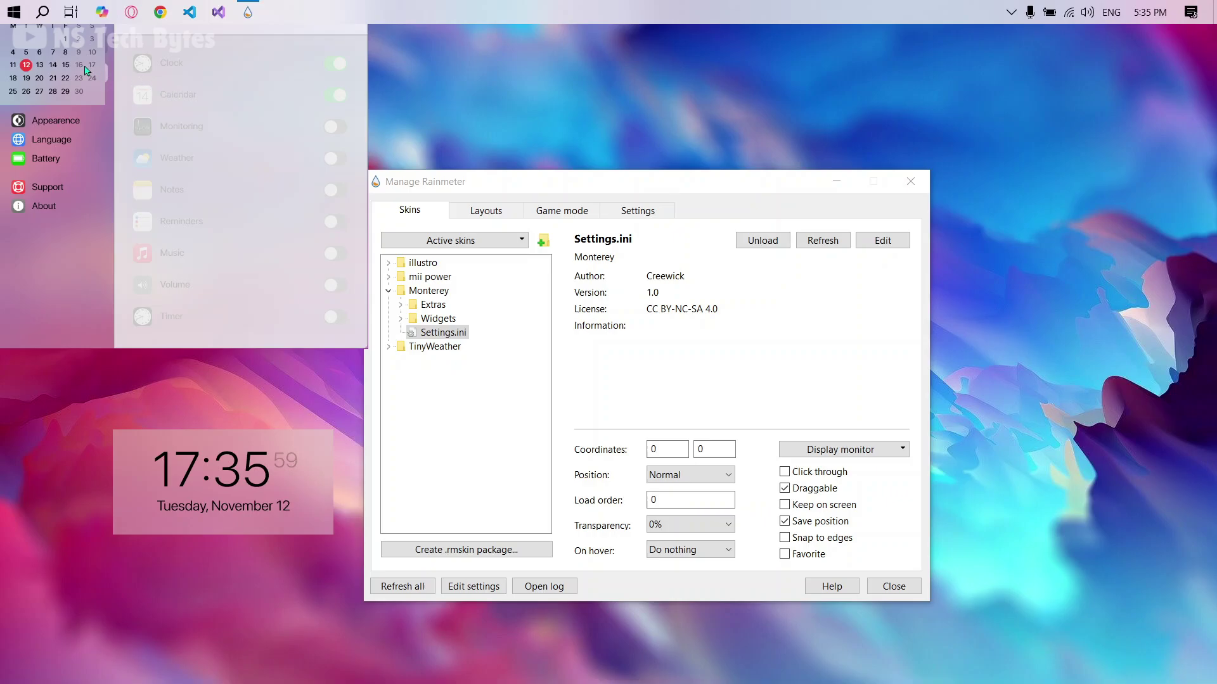
pyautogui.moveTo(84, 50); pyautogui.dragTo(1155, 237)
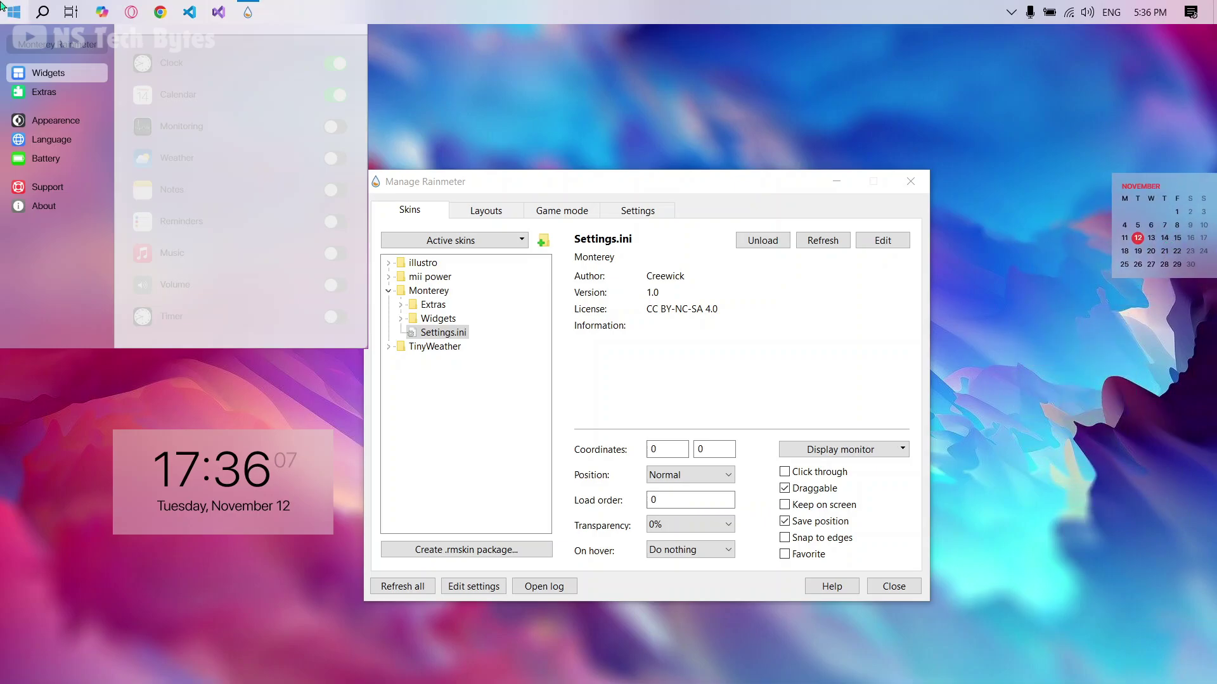
pyautogui.click(336, 131)
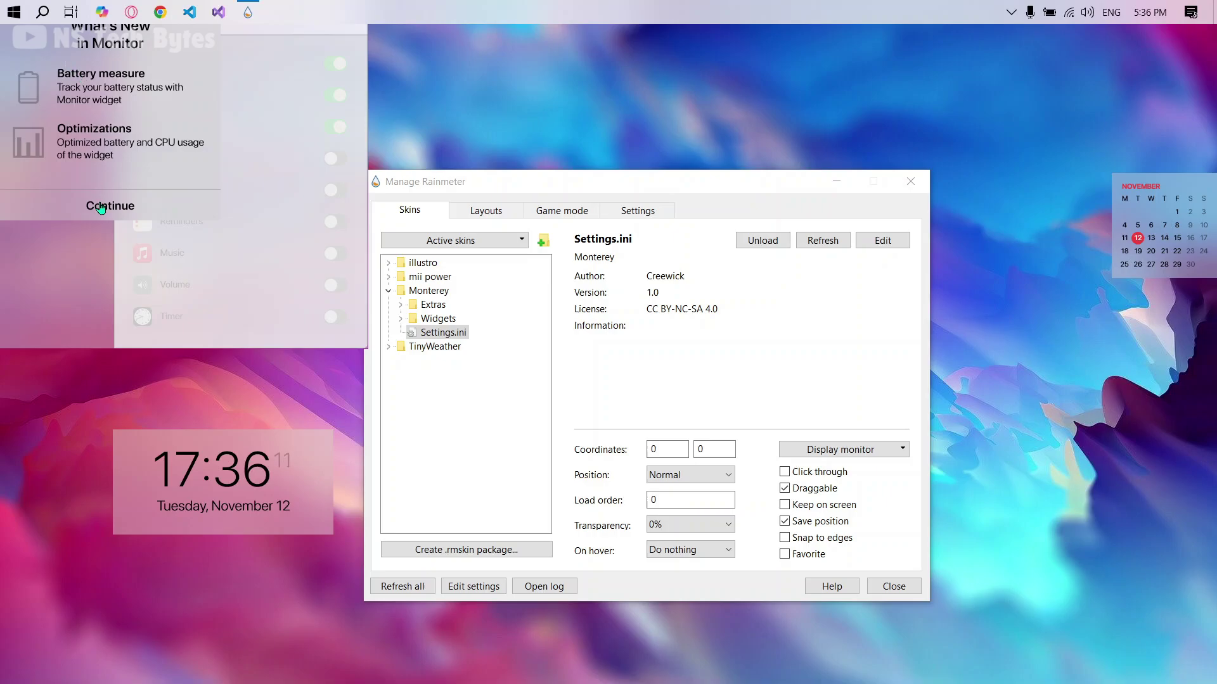
pyautogui.click(46, 111)
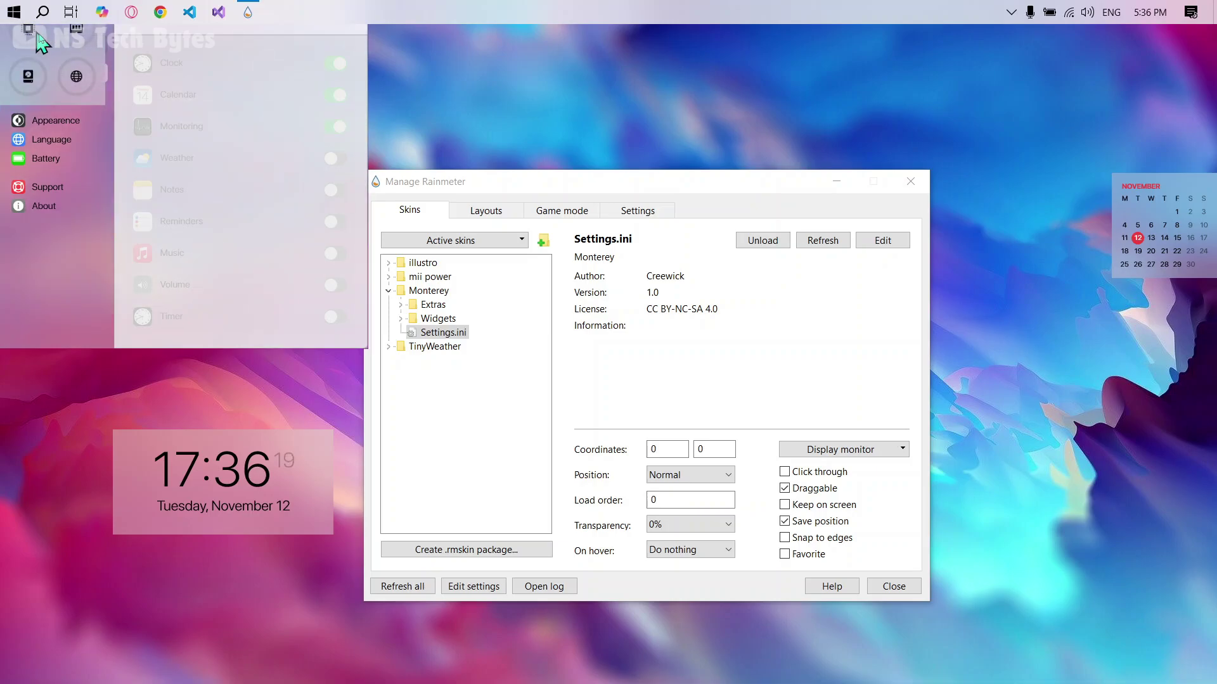
pyautogui.moveTo(36, 35); pyautogui.dragTo(1152, 360)
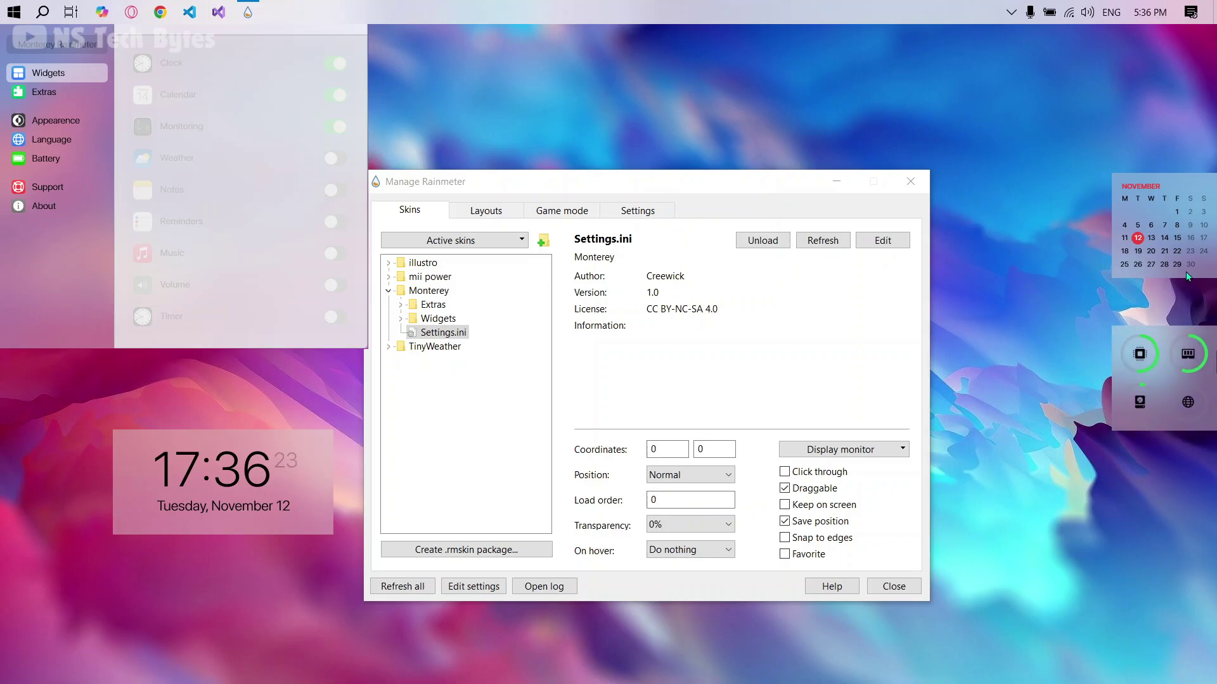
pyautogui.moveTo(1187, 277); pyautogui.dragTo(1185, 358)
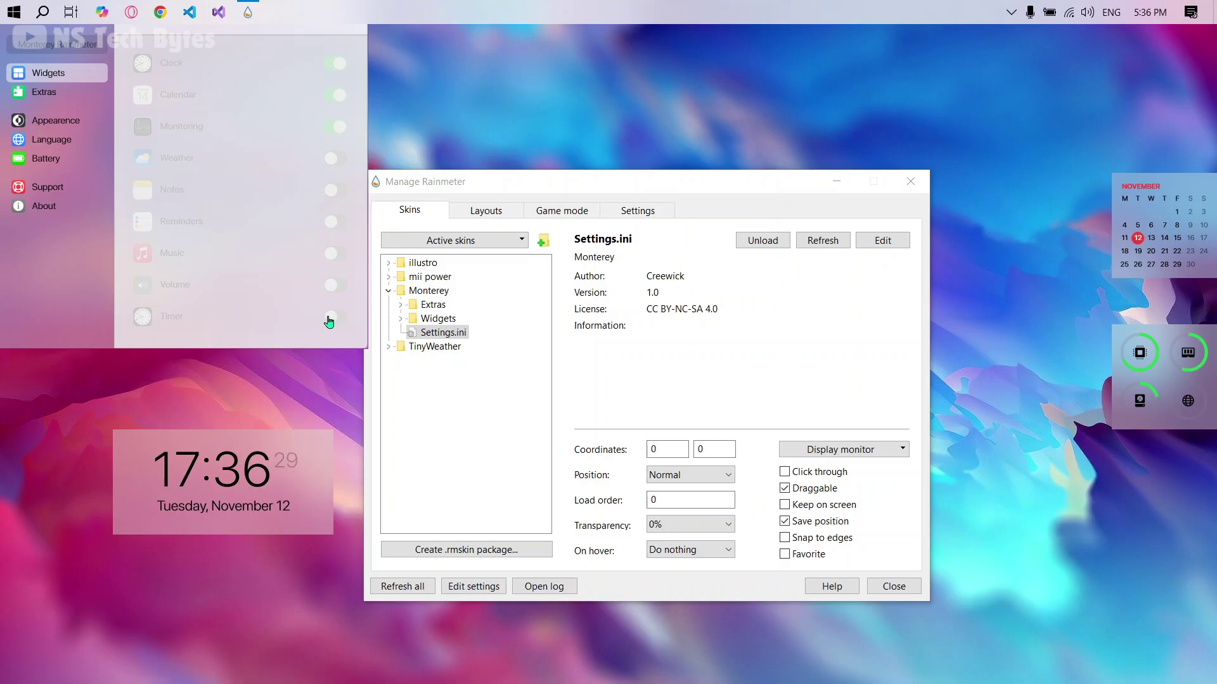
# Enable the Timer and Volume widgets and place them beside the Monitoring and Calendar widgets
pyautogui.click(306, 311)
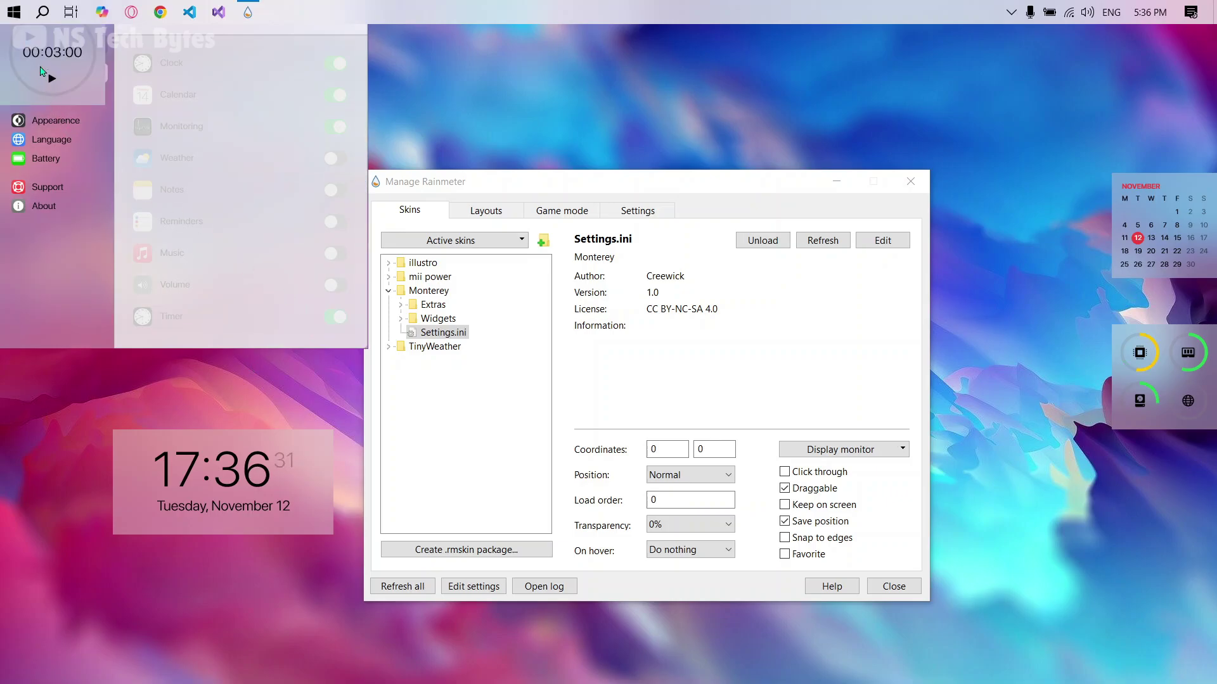
pyautogui.moveTo(42, 70); pyautogui.dragTo(1013, 432)
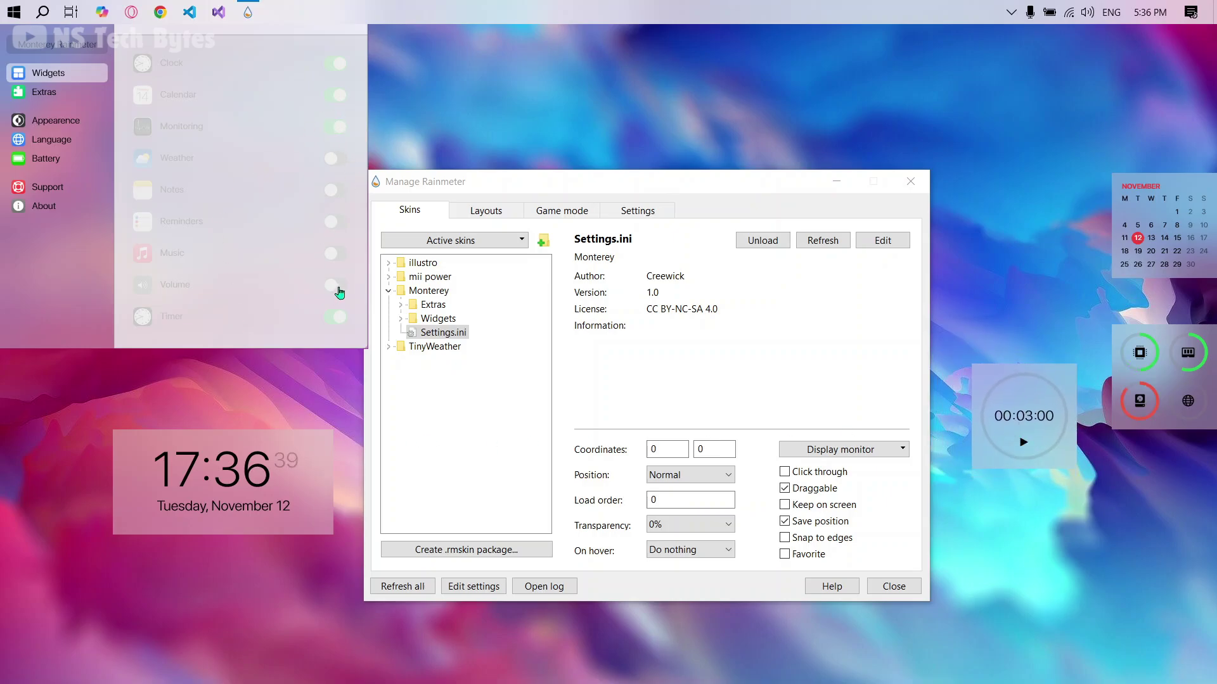
pyautogui.click(340, 293)
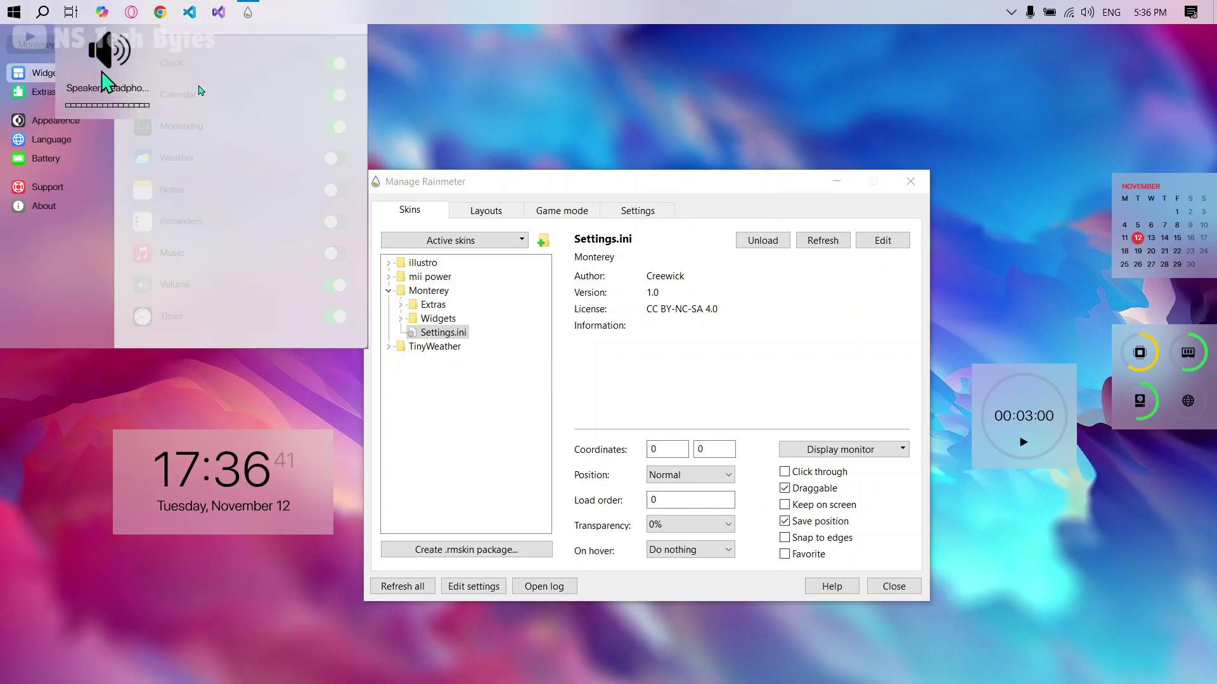
pyautogui.moveTo(122, 86); pyautogui.dragTo(649, 168)
pyautogui.moveTo(903, 179); pyautogui.dragTo(988, 219)
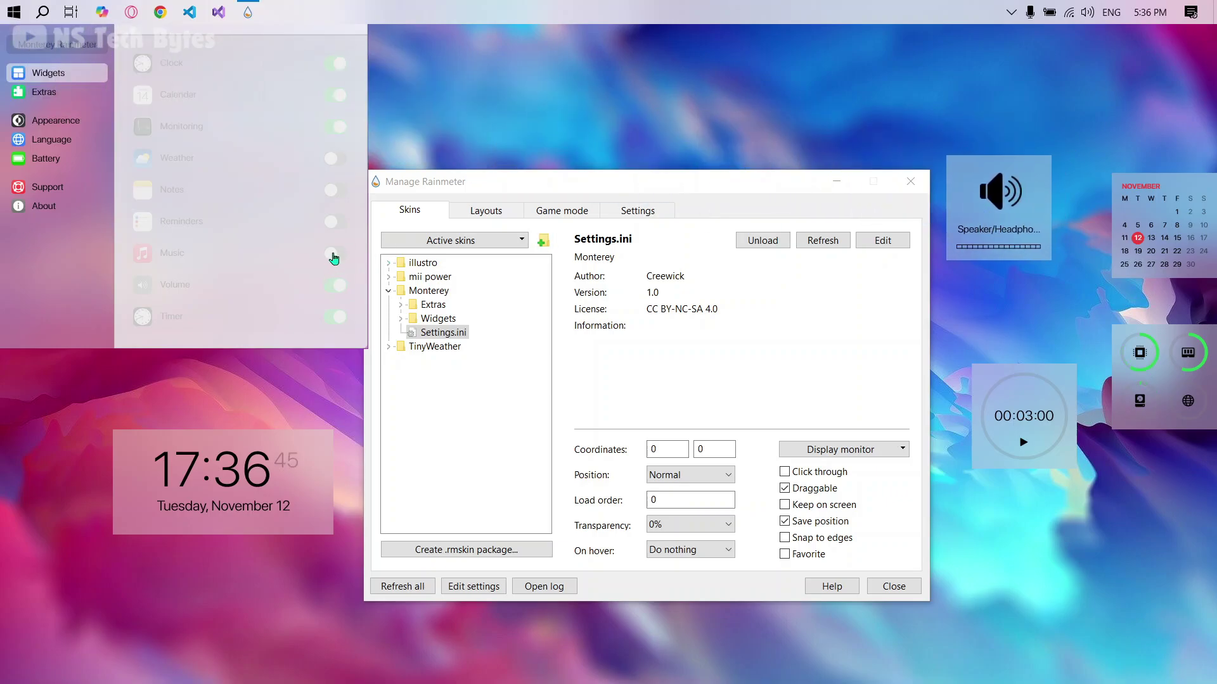
# Enable the Music widget, dismiss its introduction and unload the Monterey Settings.ini skin
pyautogui.click(334, 254)
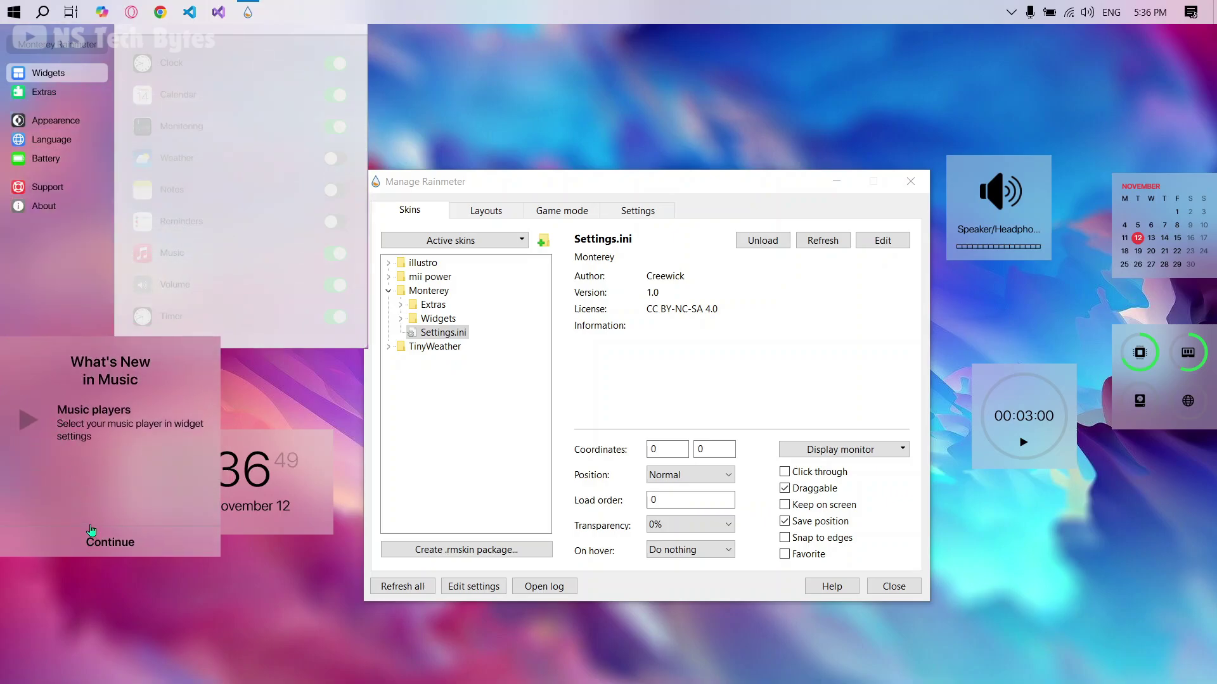
pyautogui.click(91, 529)
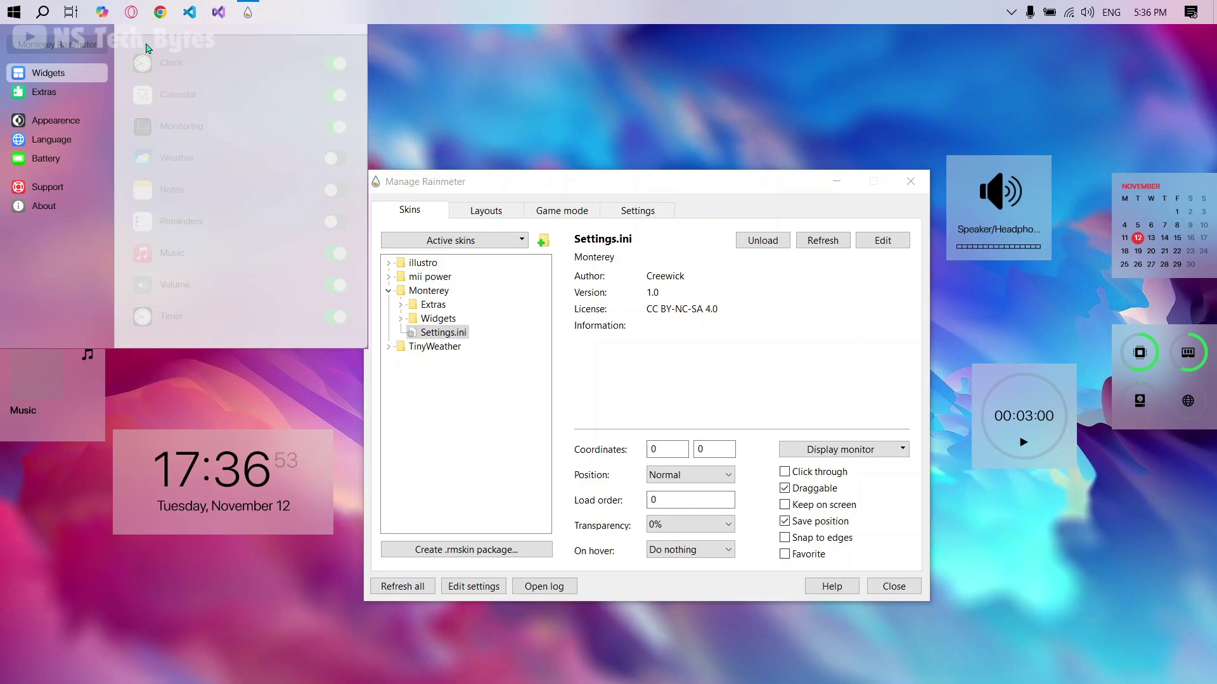
pyautogui.click(763, 241)
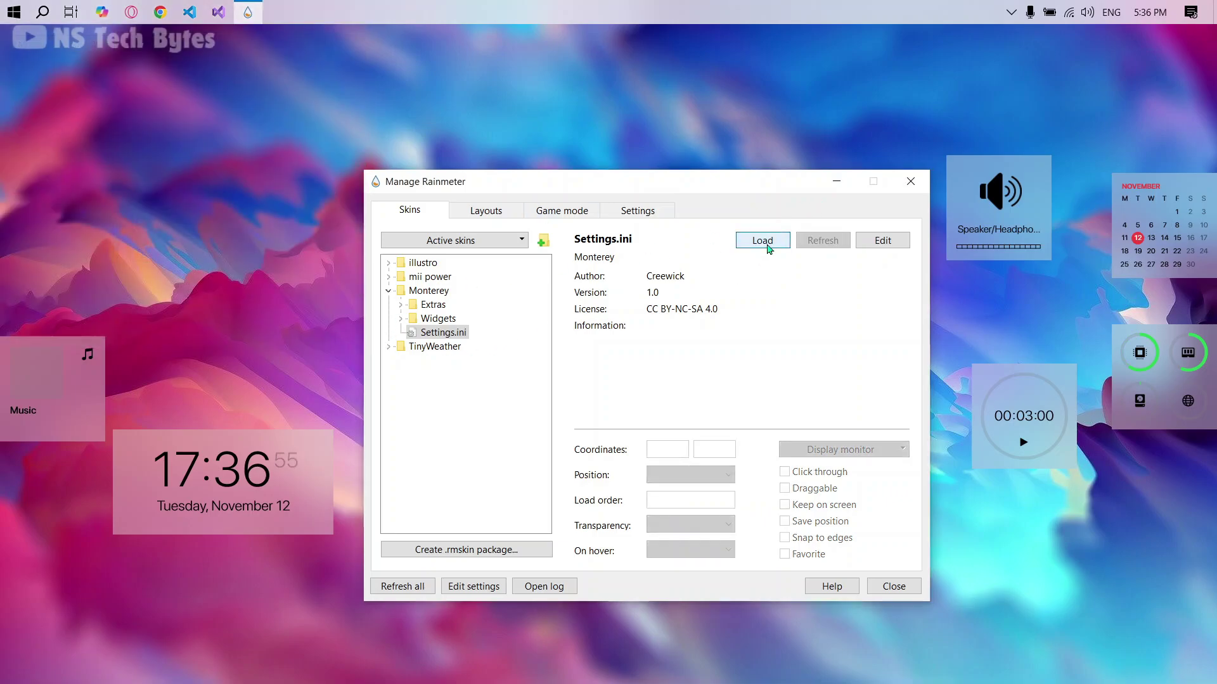
# Arrange the Volume, Calendar, Timer and Monitoring widgets in a two-by-two grid and place the Clock widget directly beneath it
pyautogui.moveTo(782, 192); pyautogui.dragTo(541, 66)
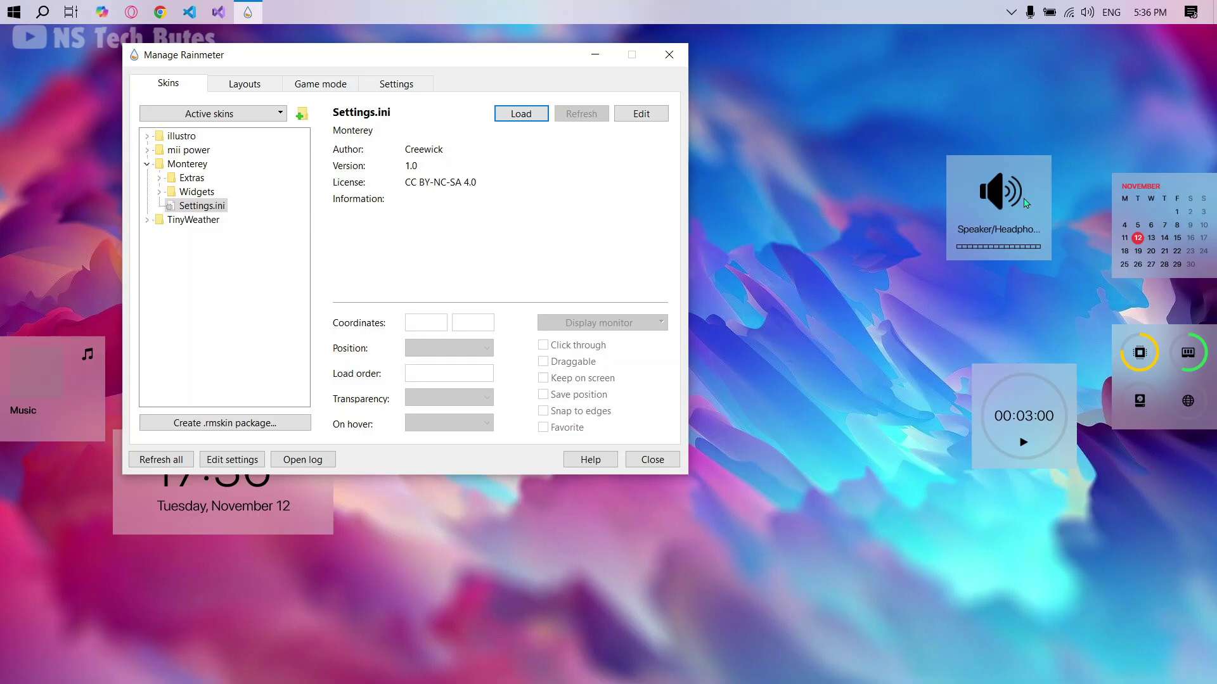
pyautogui.moveTo(1024, 202); pyautogui.dragTo(1048, 242)
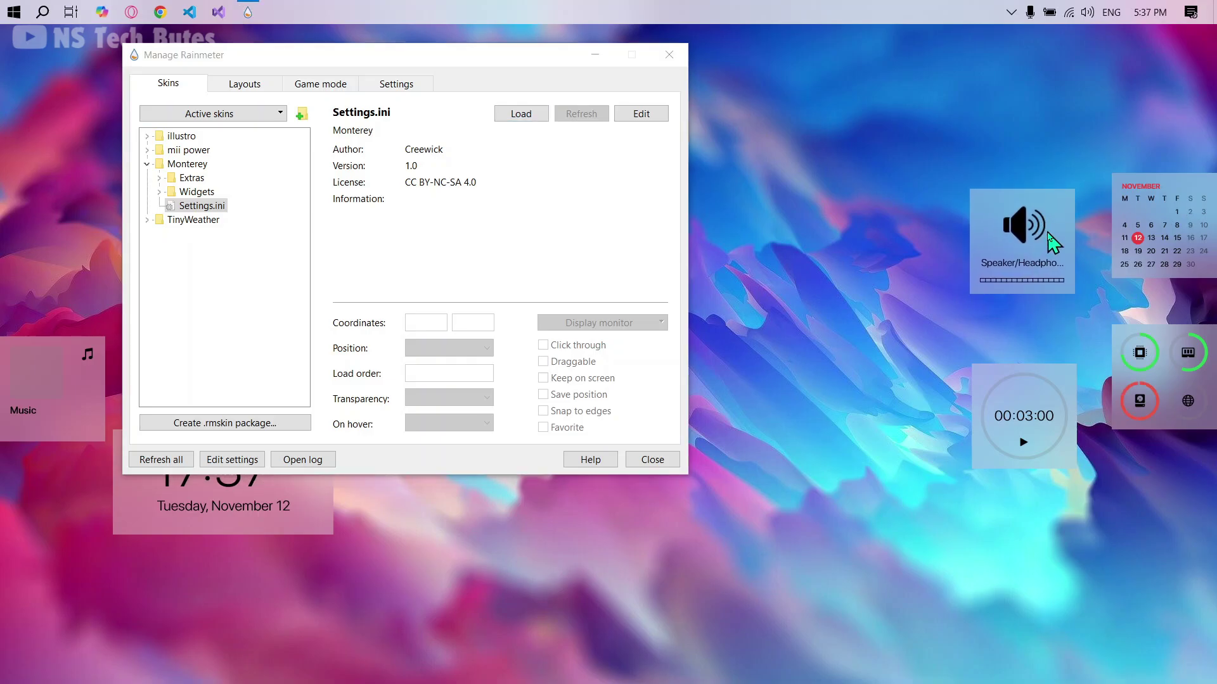
pyautogui.moveTo(1184, 229); pyautogui.dragTo(1157, 245)
pyautogui.moveTo(1181, 366); pyautogui.dragTo(1149, 337)
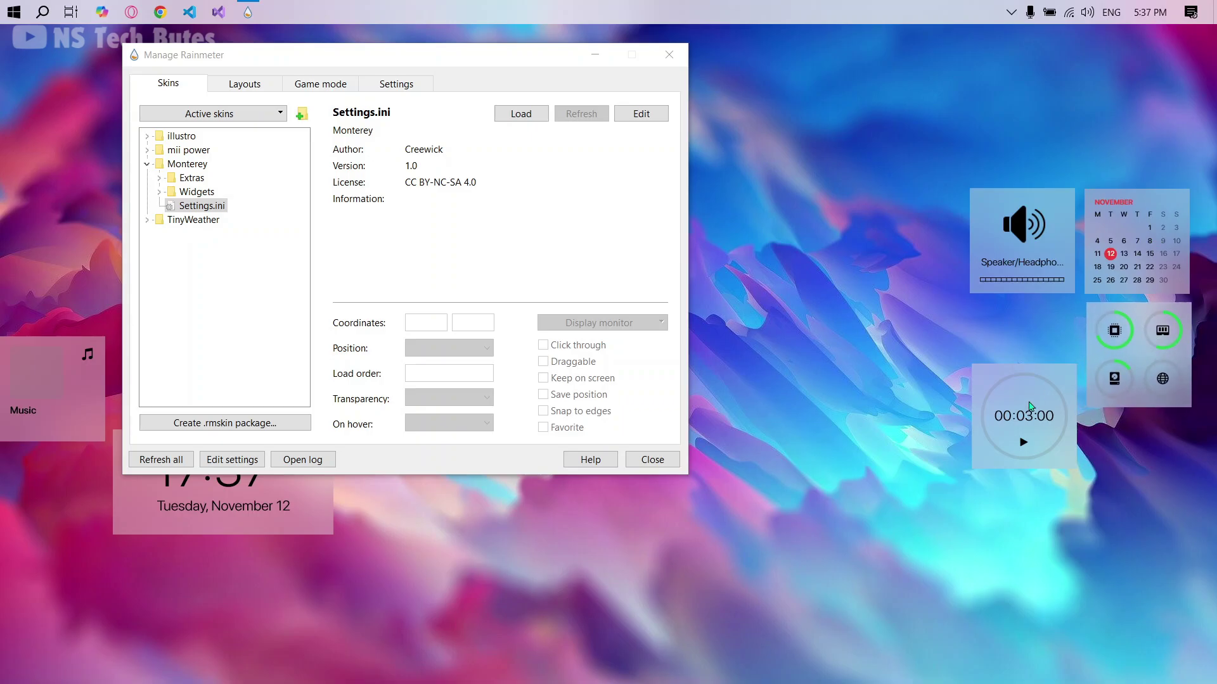
pyautogui.moveTo(1029, 405); pyautogui.dragTo(1032, 349)
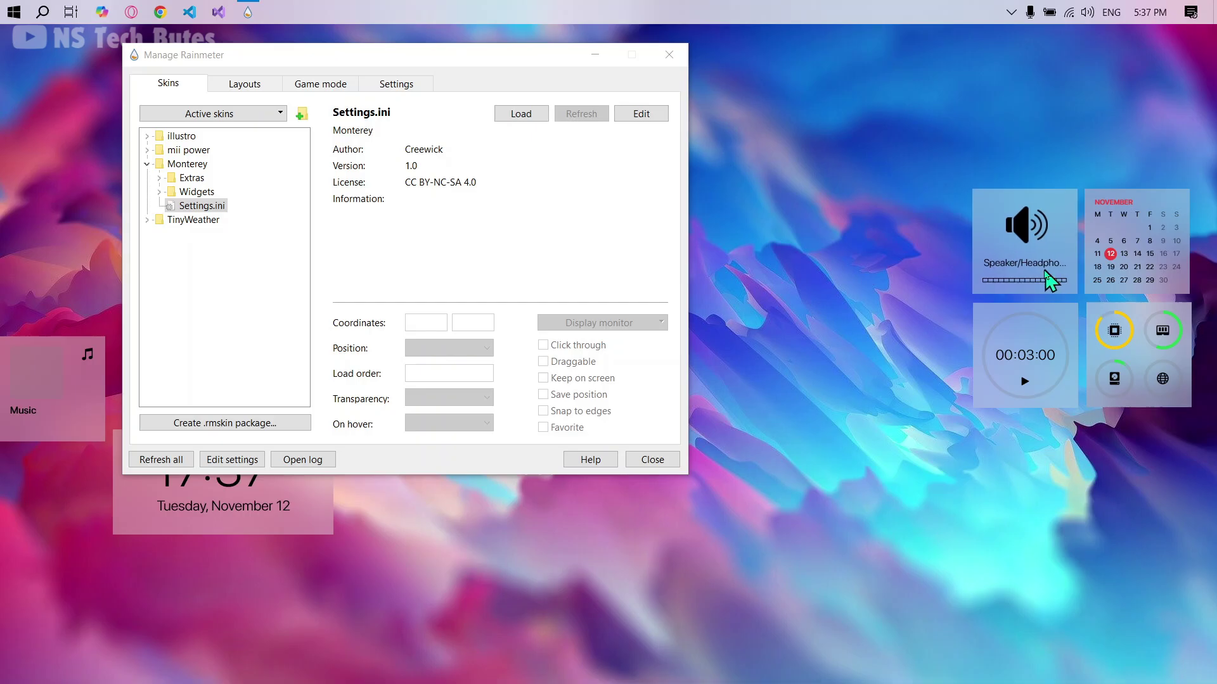
pyautogui.moveTo(1048, 274); pyautogui.dragTo(1044, 269)
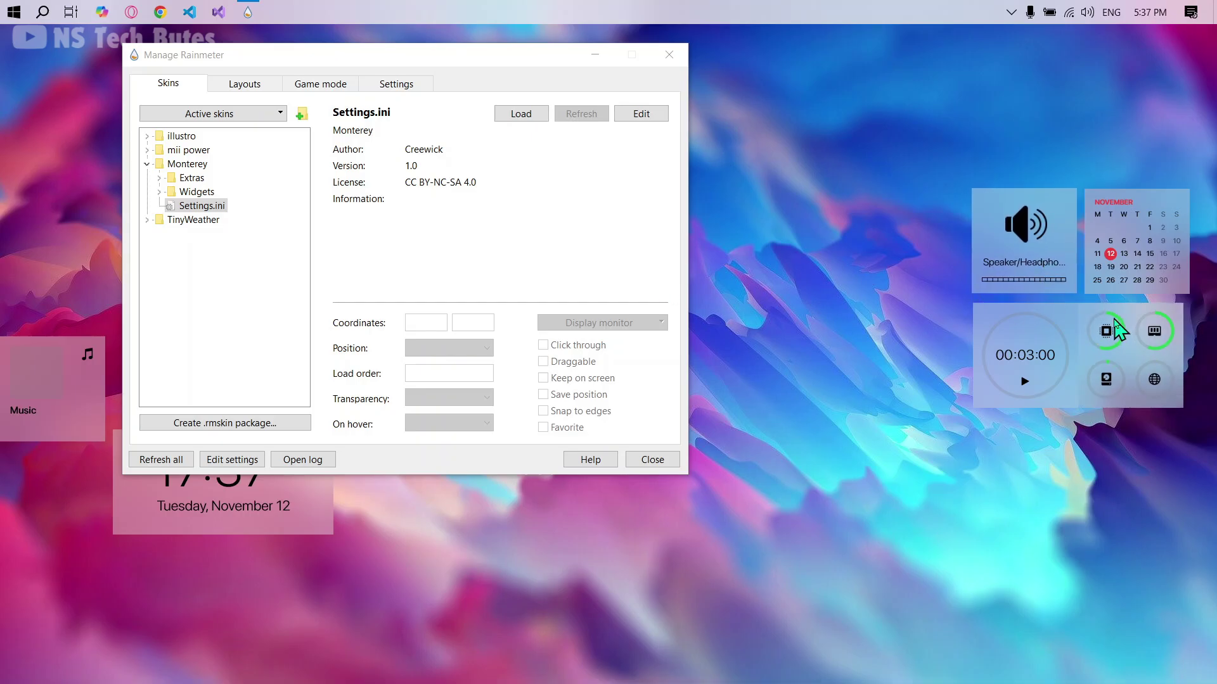
pyautogui.moveTo(1123, 320); pyautogui.dragTo(1124, 318)
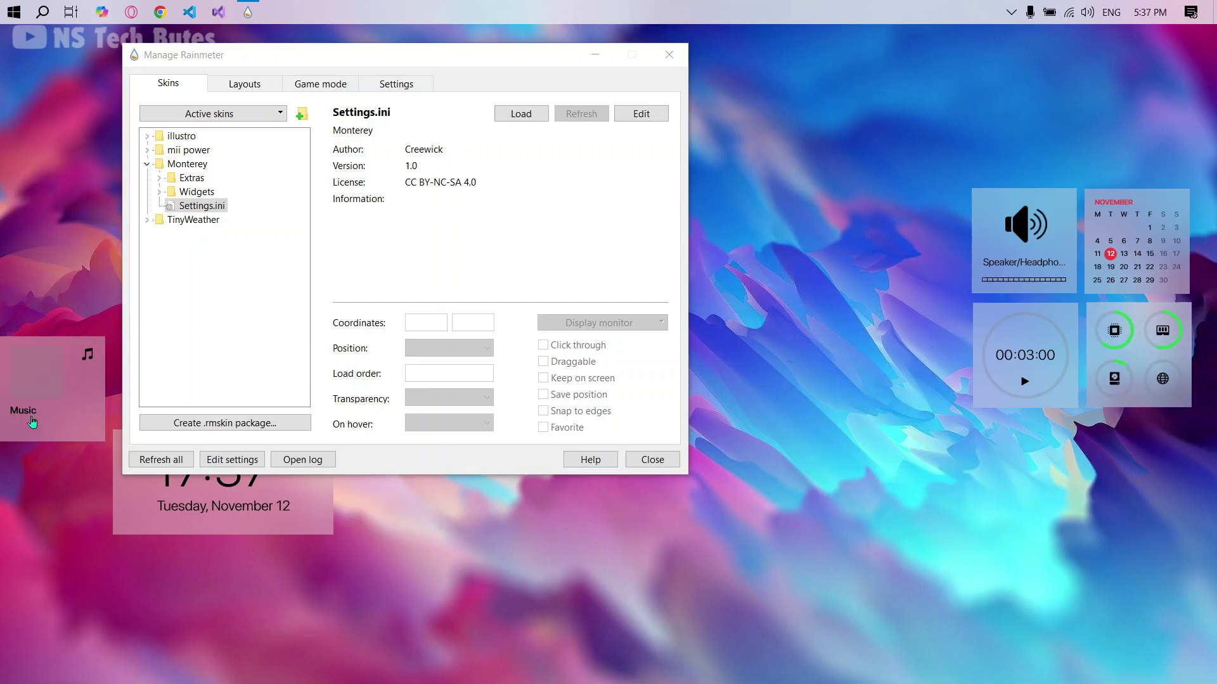
pyautogui.moveTo(147, 507); pyautogui.dragTo(1032, 469)
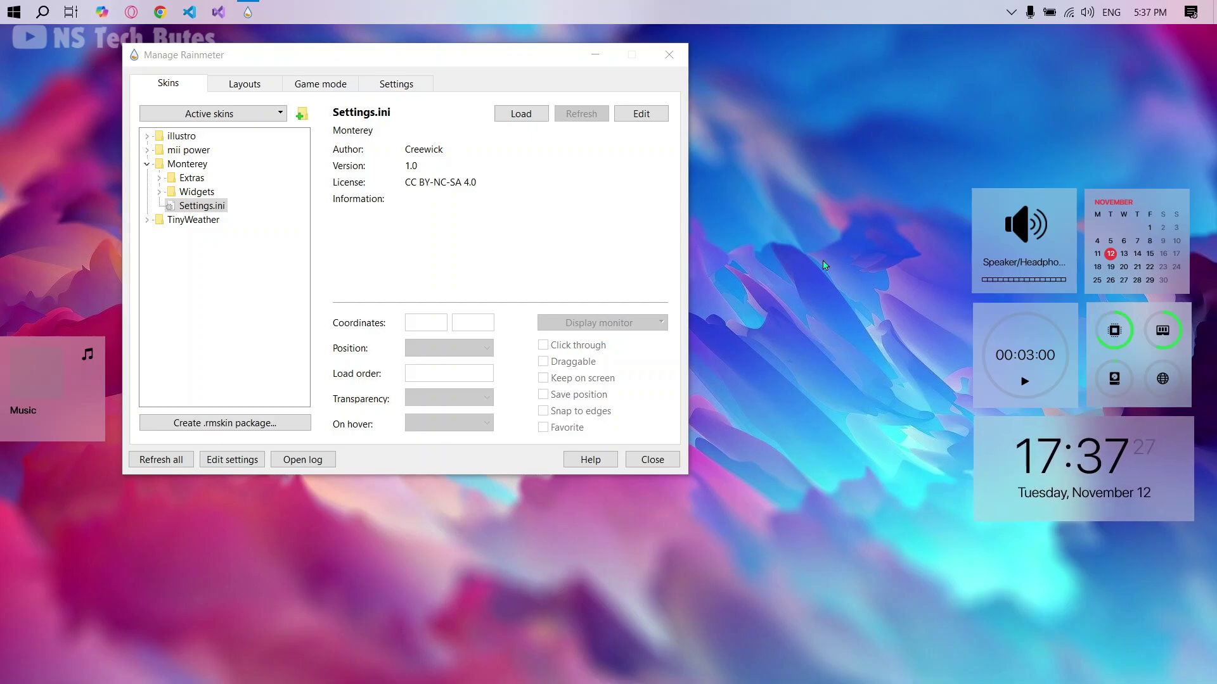
# Set the Music widget's size to Wide and place it in the desktop's lower-left area
pyautogui.moveTo(2, 363); pyautogui.dragTo(94, 476)
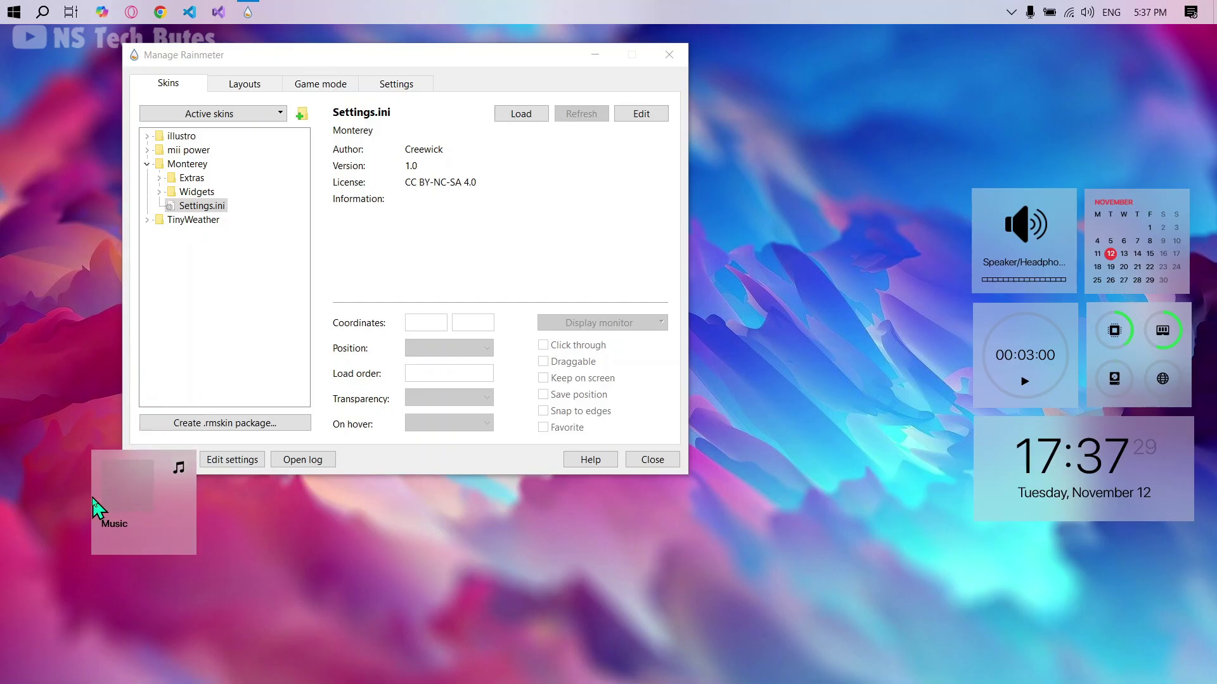
pyautogui.rightClick(118, 496)
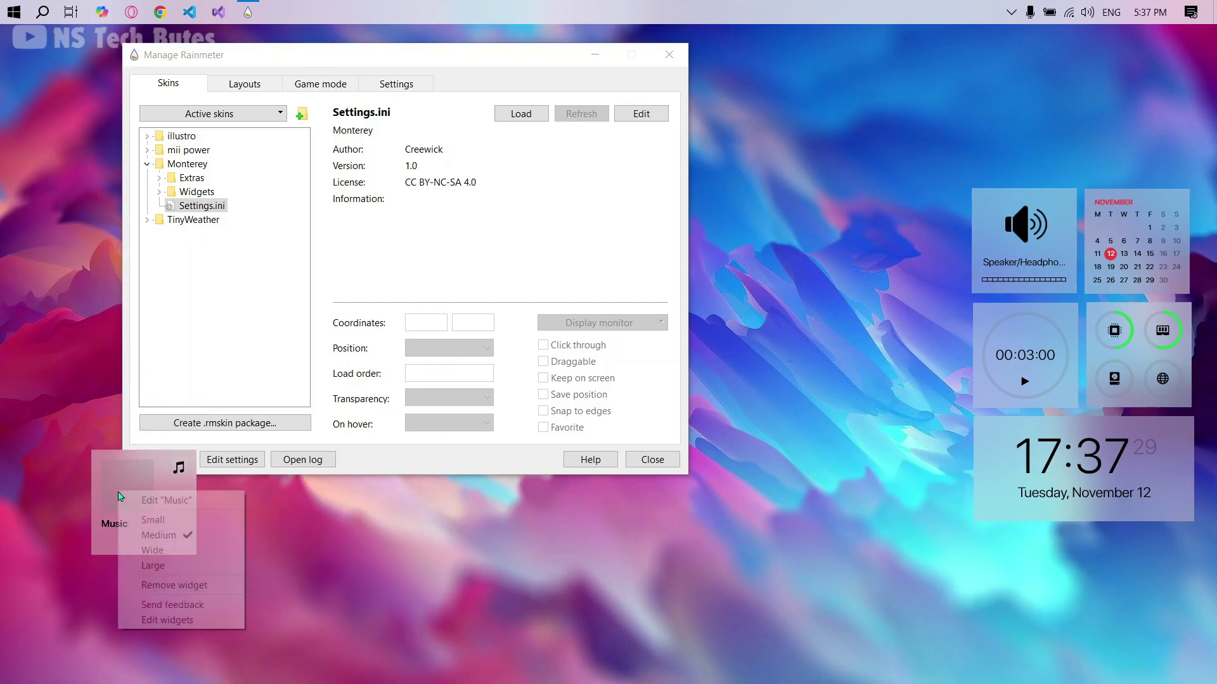
pyautogui.click(140, 551)
pyautogui.moveTo(166, 486); pyautogui.dragTo(170, 562)
pyautogui.moveTo(367, 57); pyautogui.dragTo(589, 155)
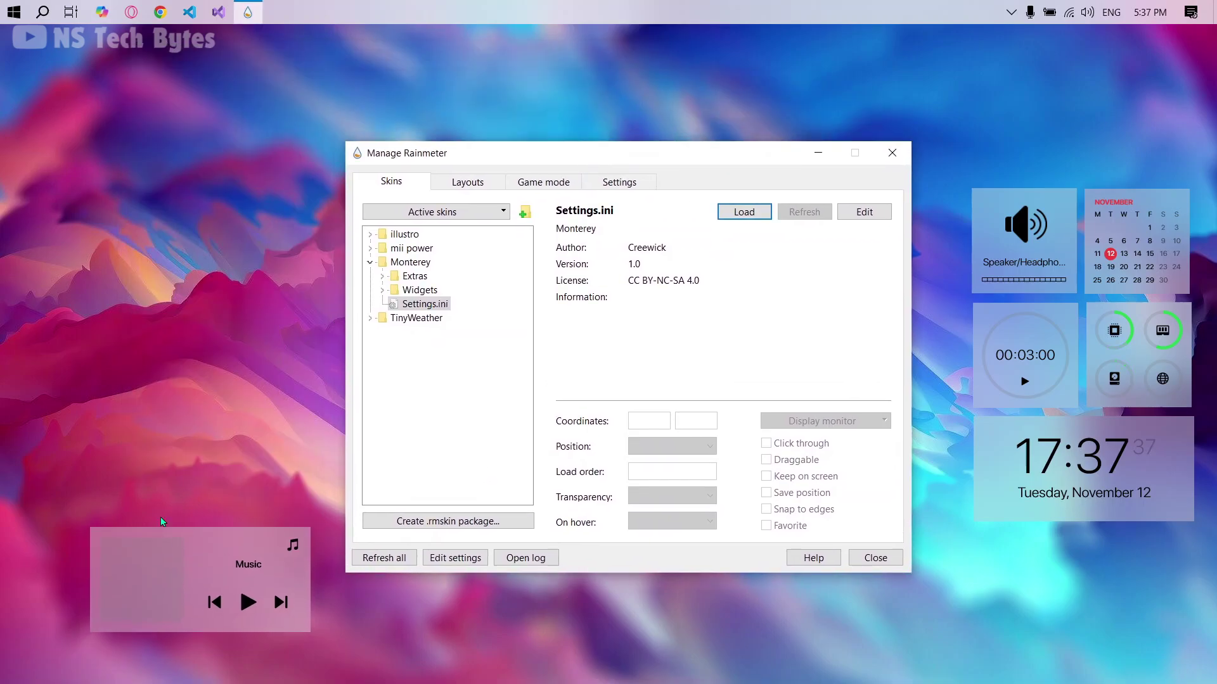
pyautogui.moveTo(140, 574); pyautogui.dragTo(134, 541)
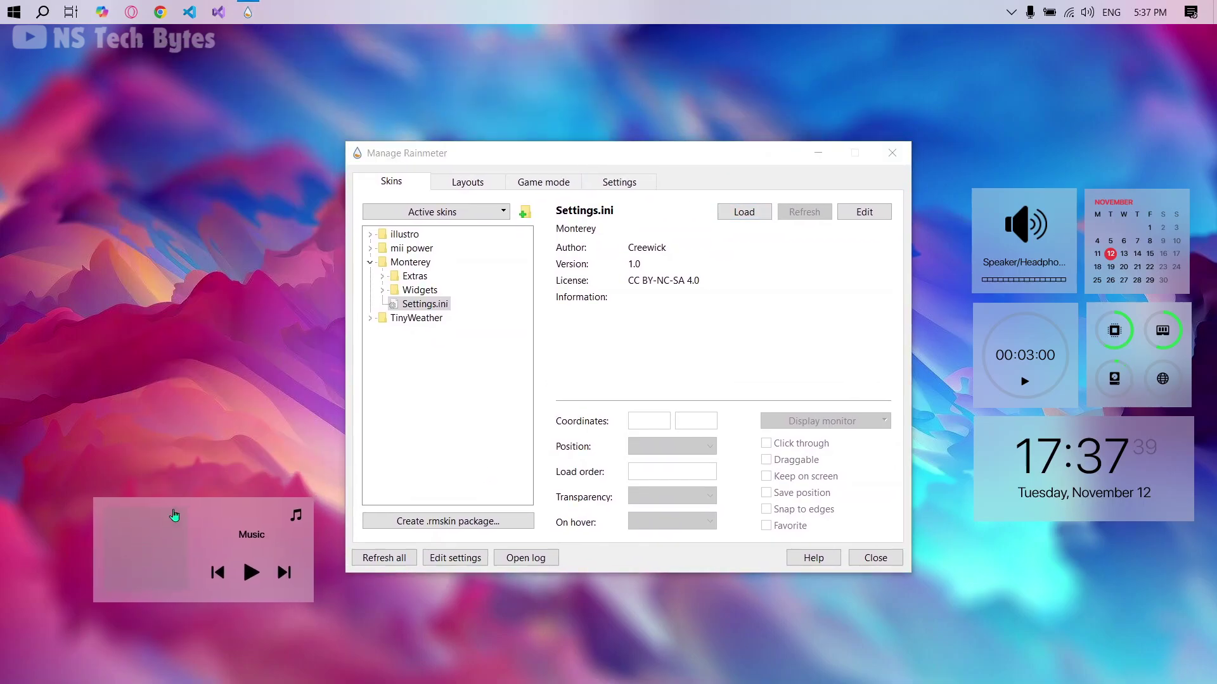
# Load the B.ini skin from mii power's power folder and place its icons just left of the Music widget
pyautogui.click(370, 262)
pyautogui.click(370, 248)
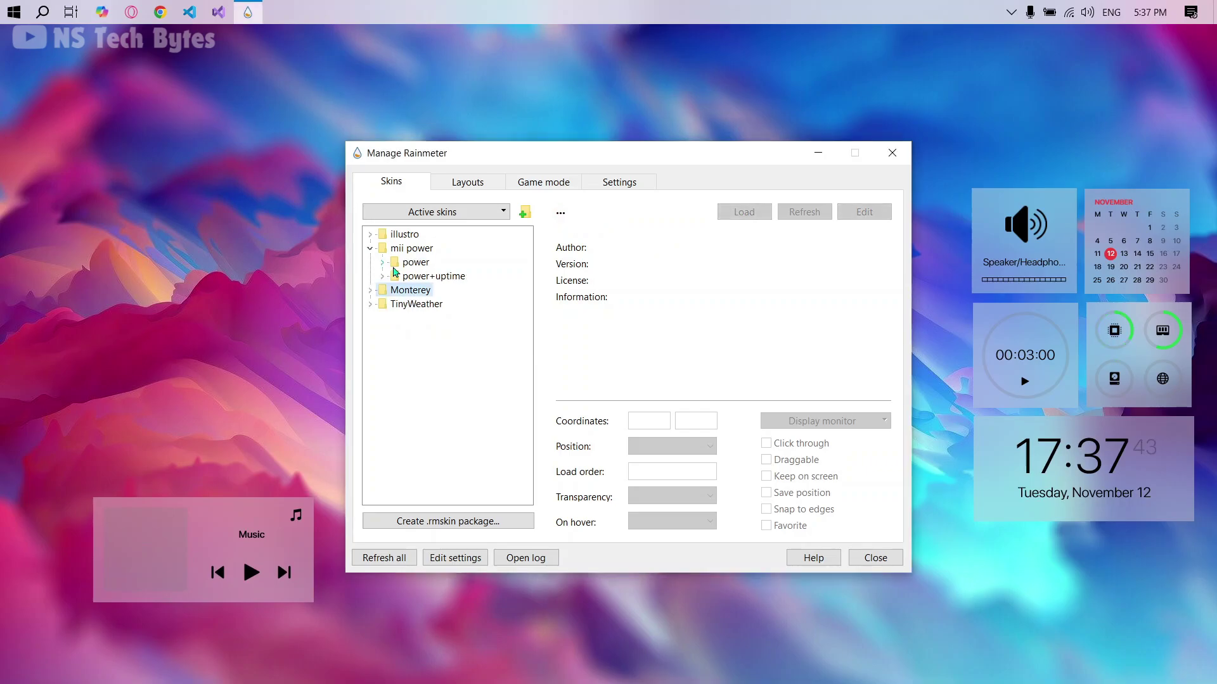
pyautogui.click(382, 263)
pyautogui.doubleClick(423, 277)
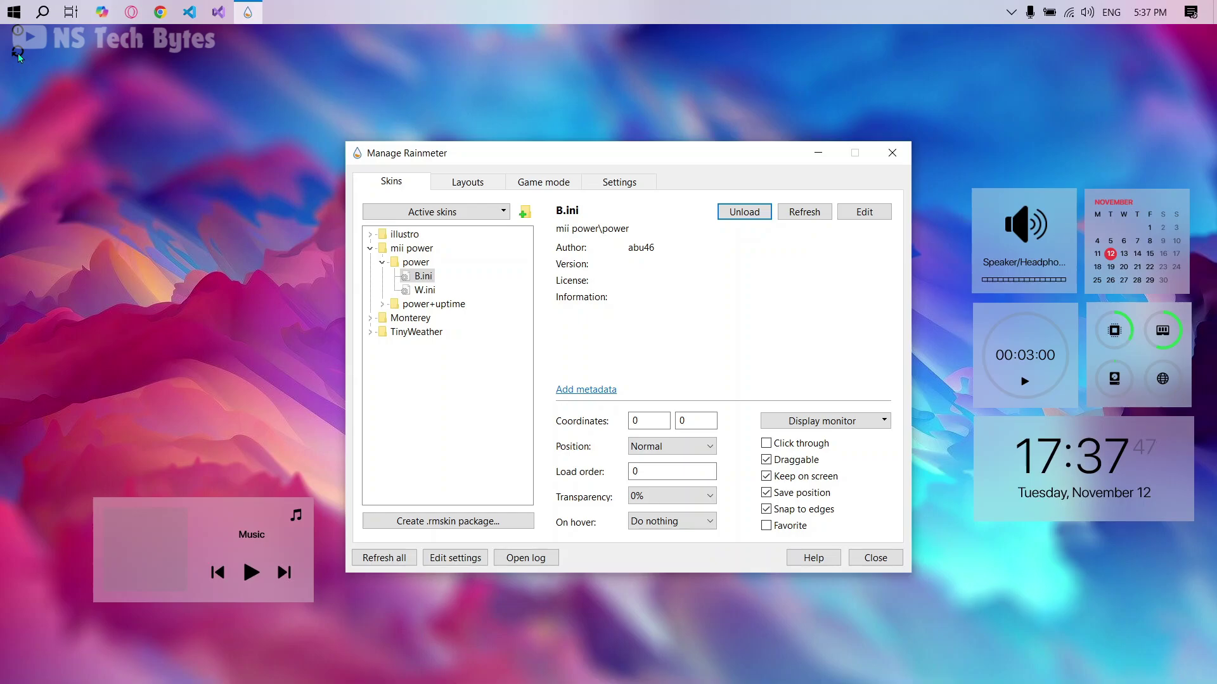
pyautogui.moveTo(15, 60); pyautogui.dragTo(50, 520)
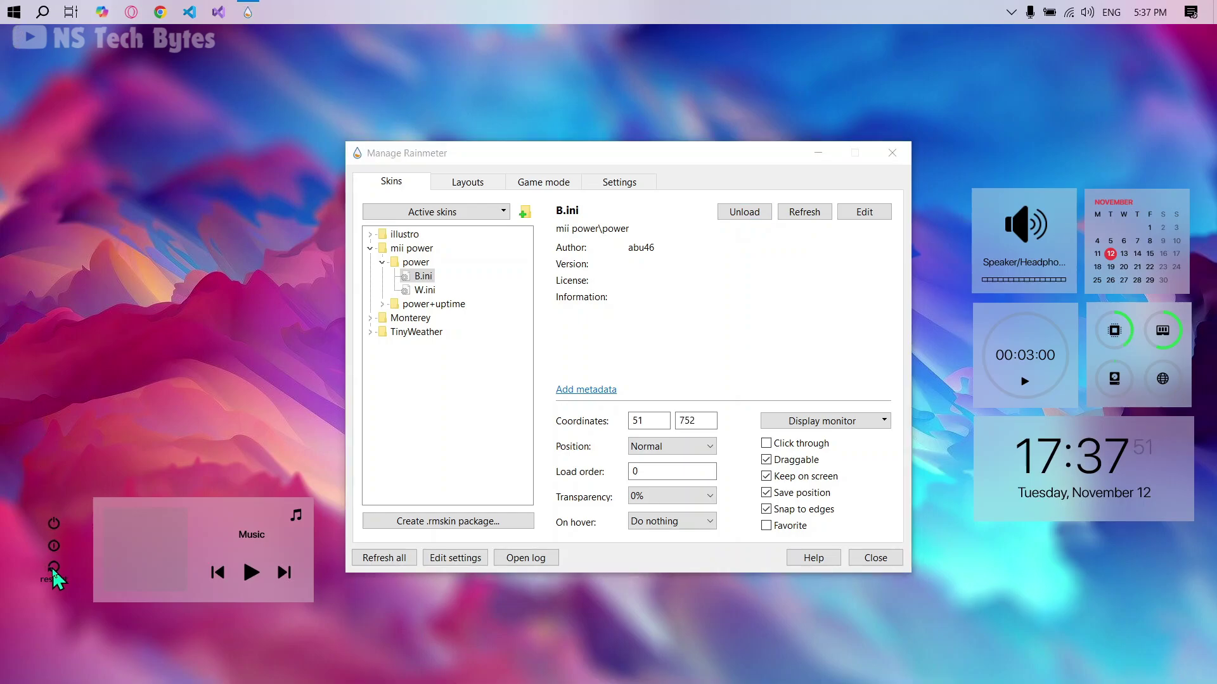
pyautogui.moveTo(52, 568); pyautogui.dragTo(62, 561)
pyautogui.moveTo(70, 571); pyautogui.dragTo(63, 562)
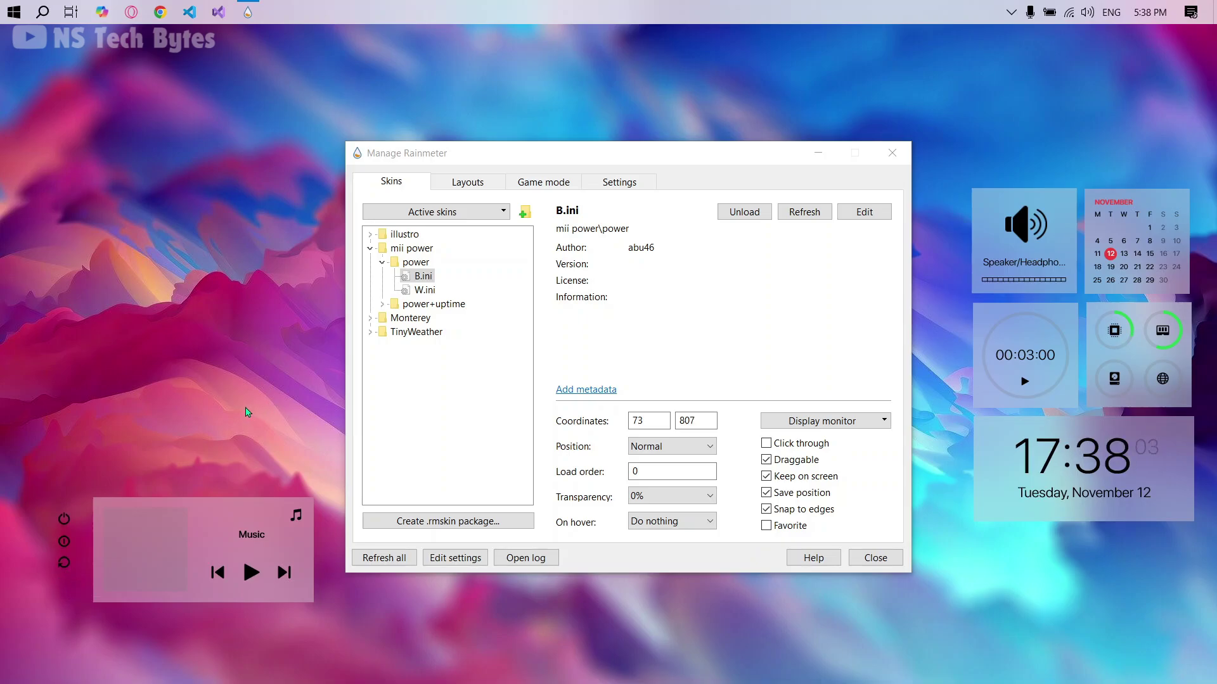
# Load the TinyWeather.ini skin and place the weather widget directly above the Music widget
pyautogui.click(372, 333)
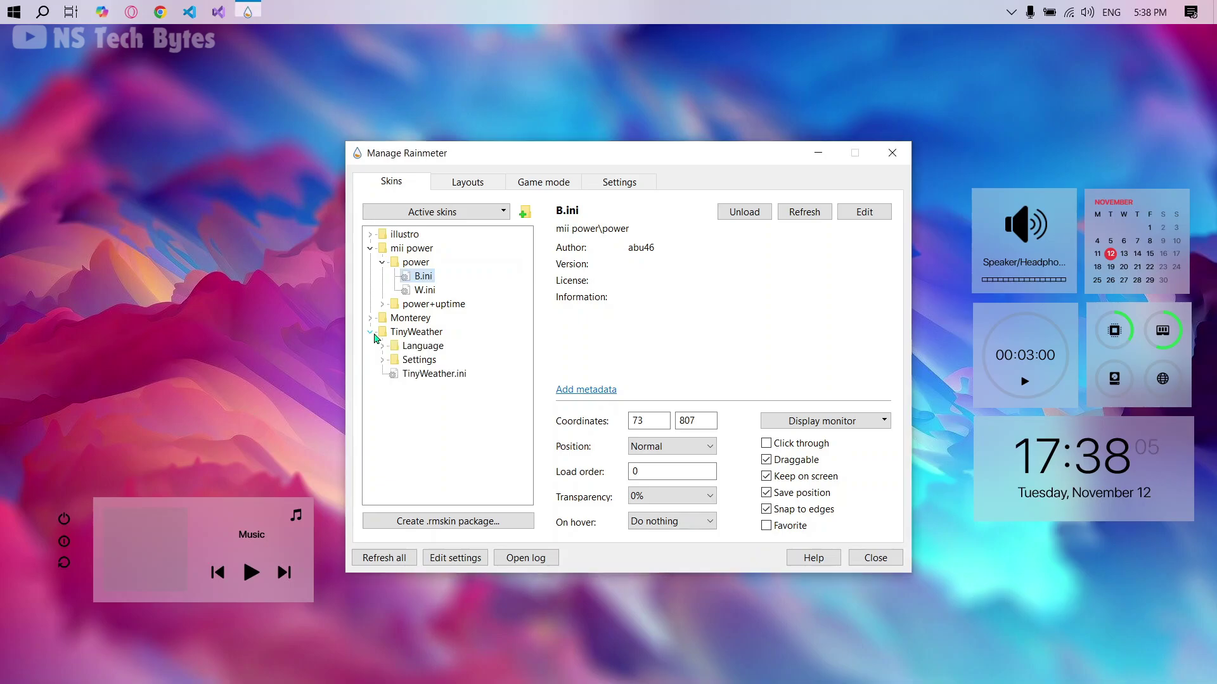
pyautogui.click(406, 375)
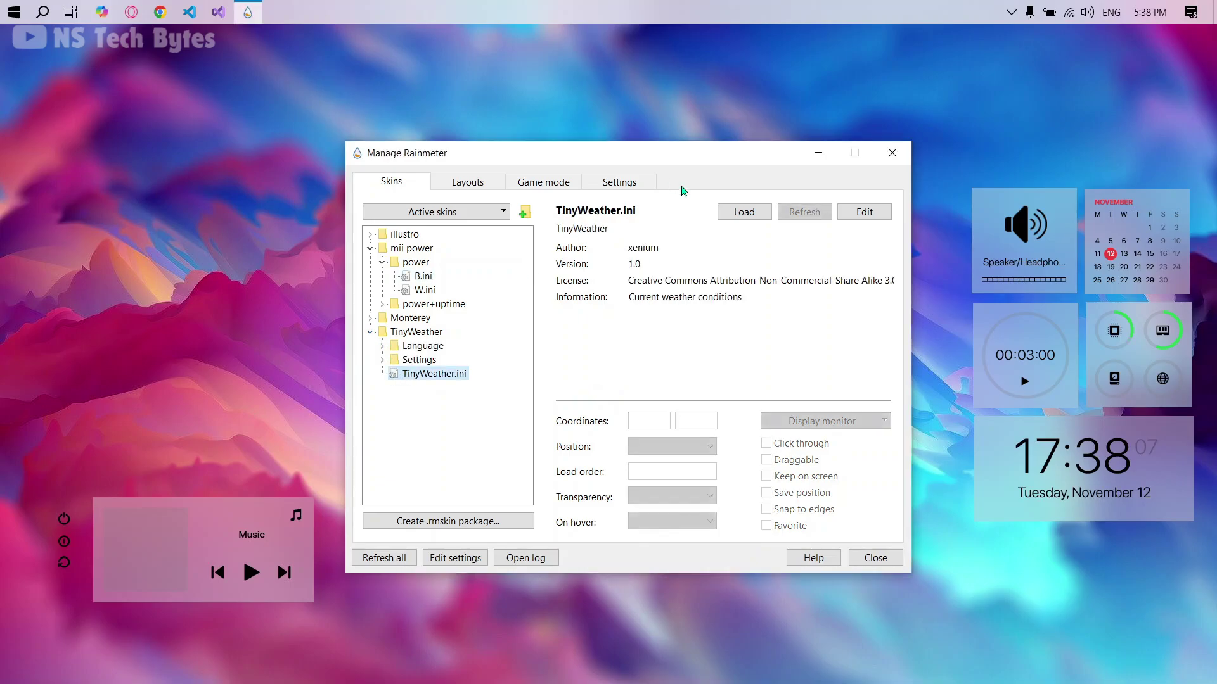
pyautogui.click(736, 212)
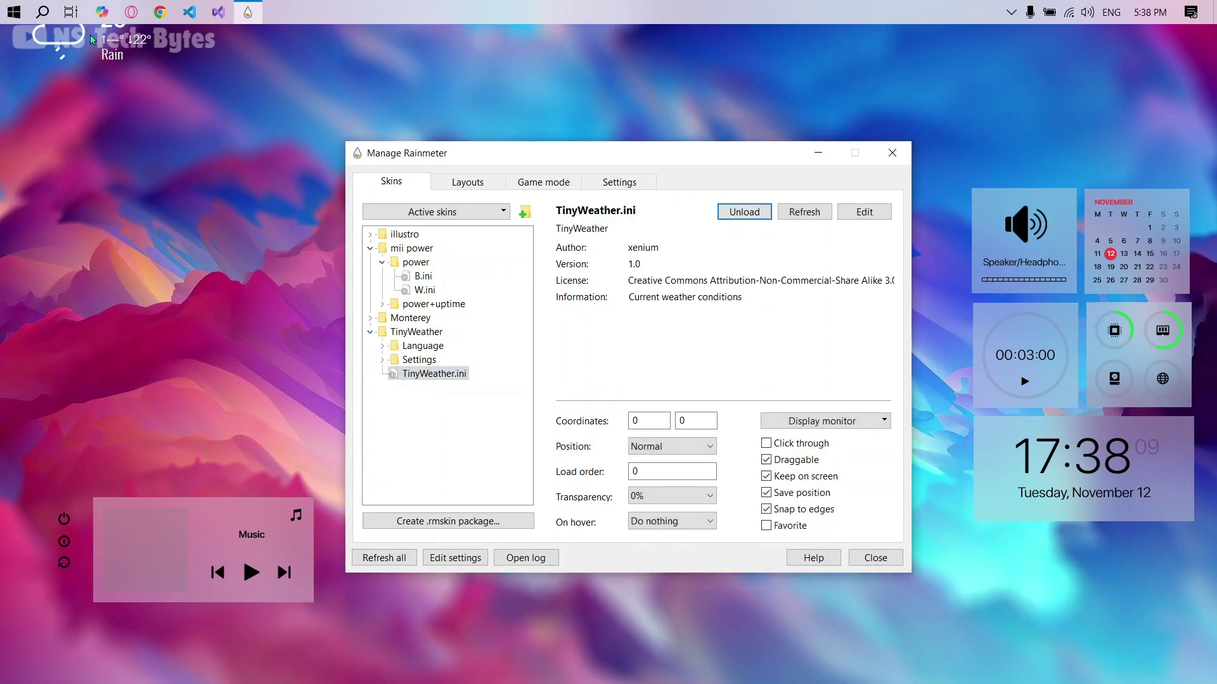
pyautogui.moveTo(63, 44); pyautogui.dragTo(131, 451)
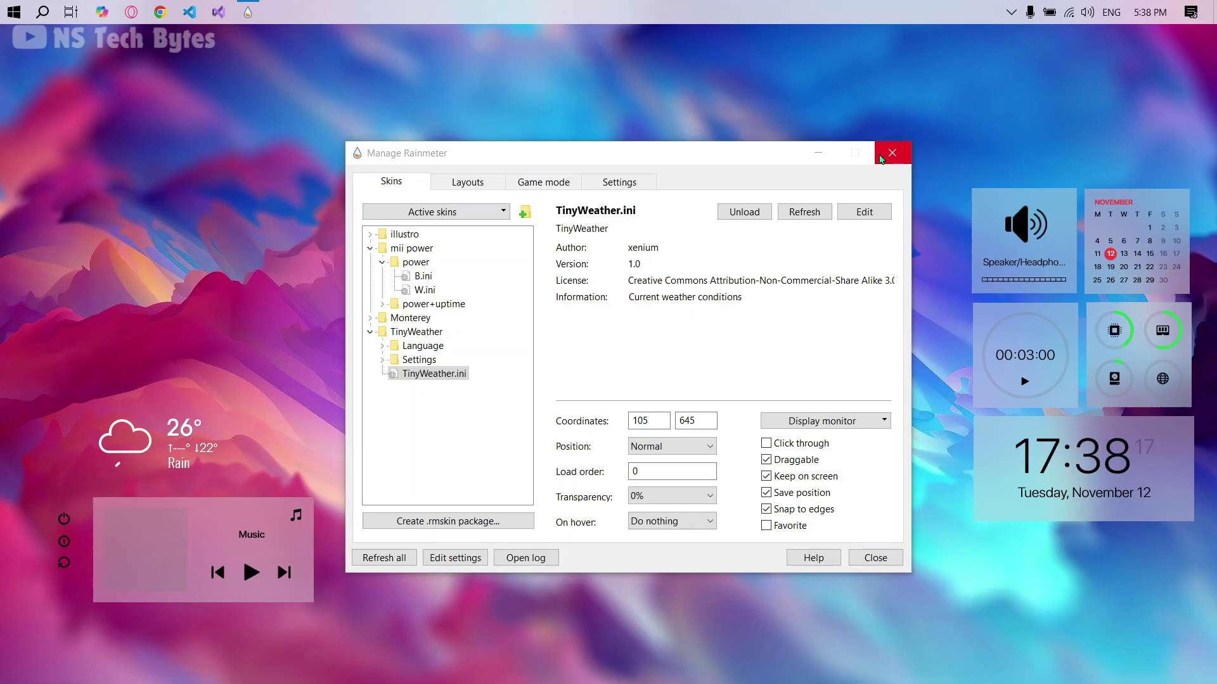
# Open the TinyWeather skin's settings, move the panel towards the desktop's centre and open its mapcoordinates.net link
pyautogui.moveTo(733, 159); pyautogui.dragTo(835, 57)
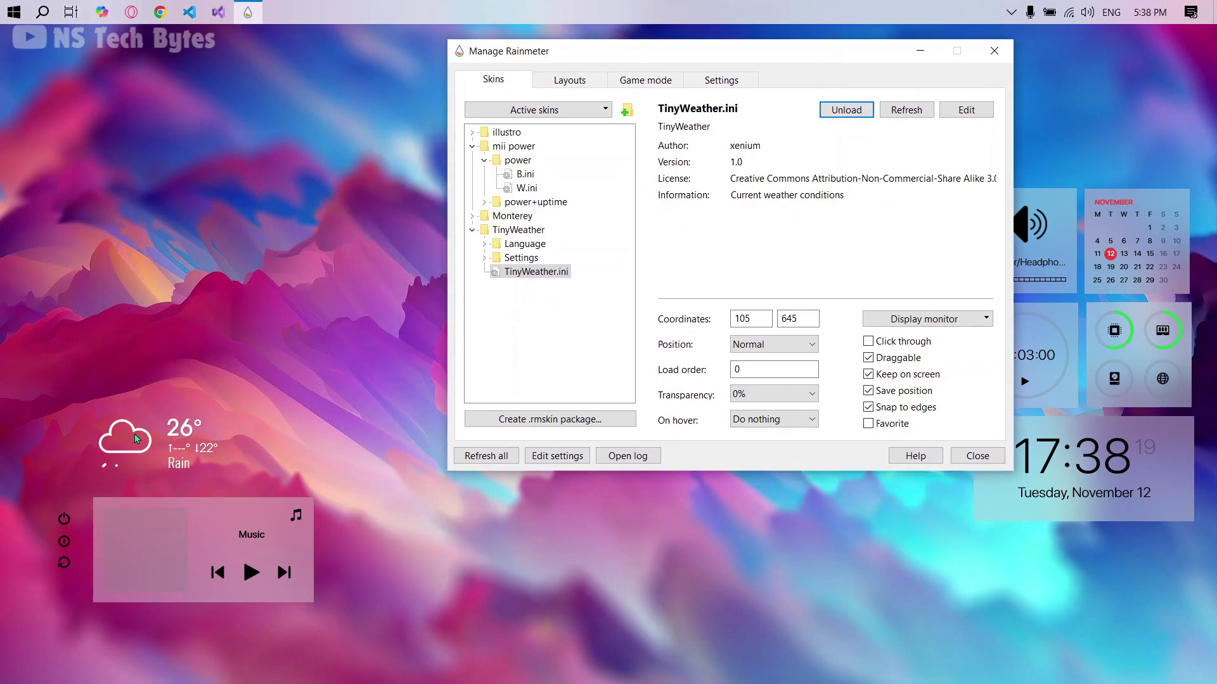
pyautogui.rightClick(171, 445)
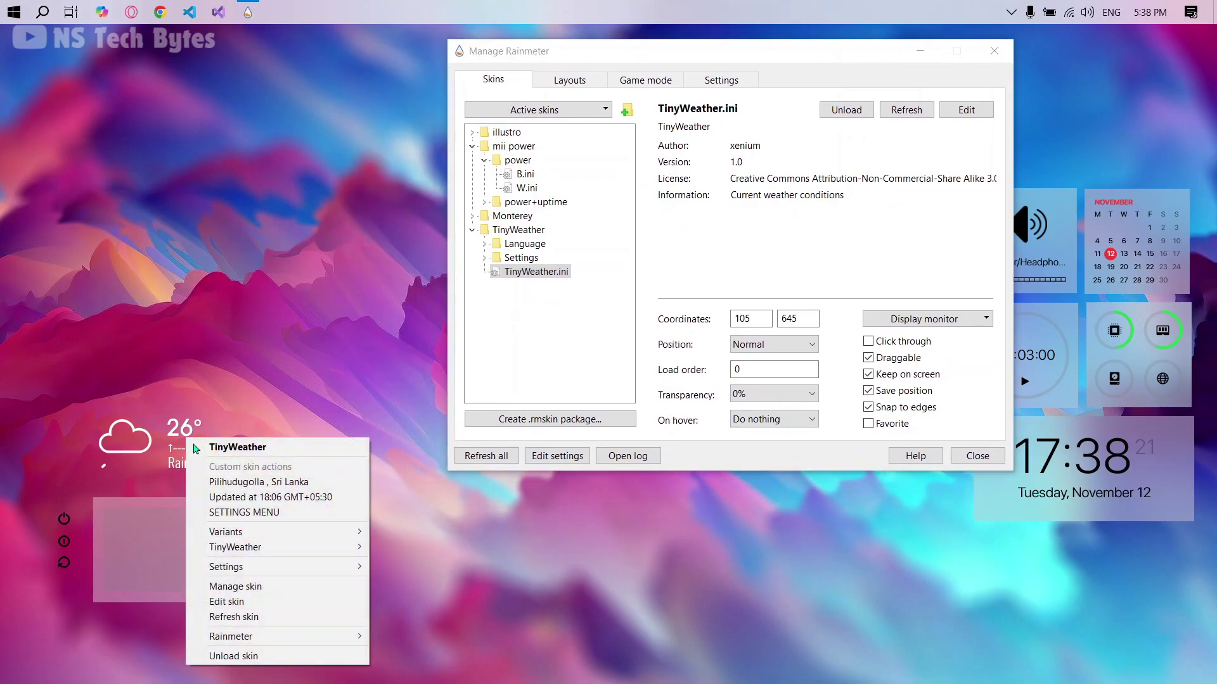
pyautogui.click(217, 519)
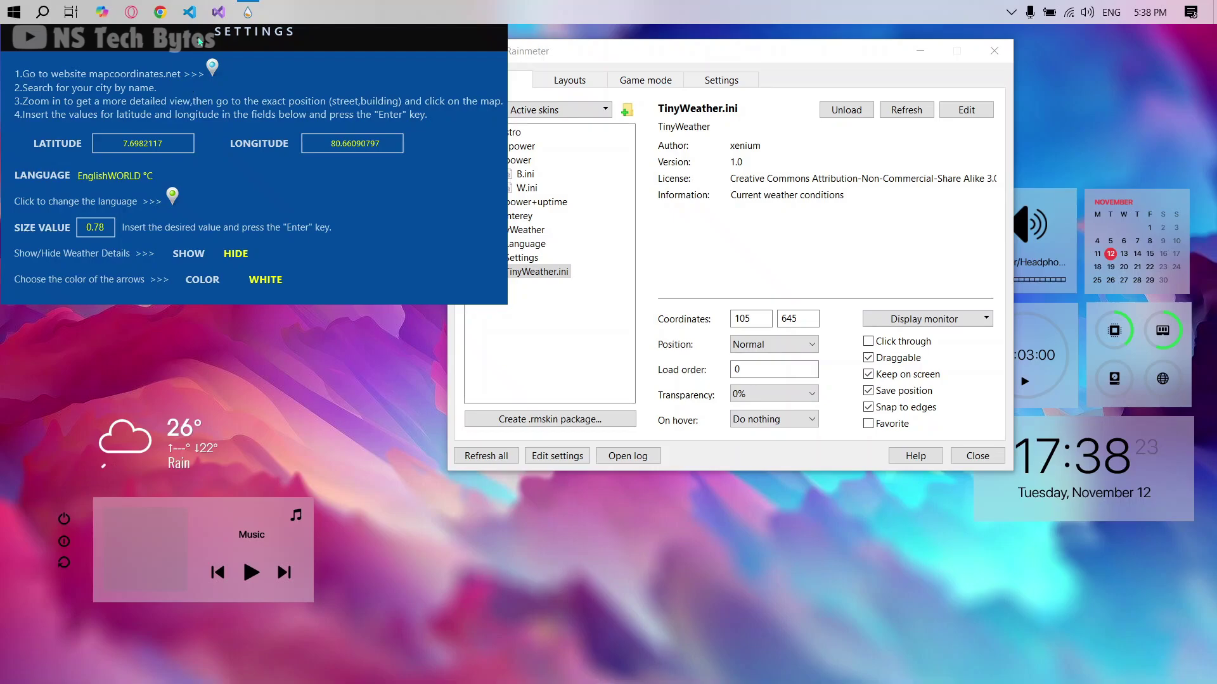
pyautogui.moveTo(198, 39); pyautogui.dragTo(503, 66)
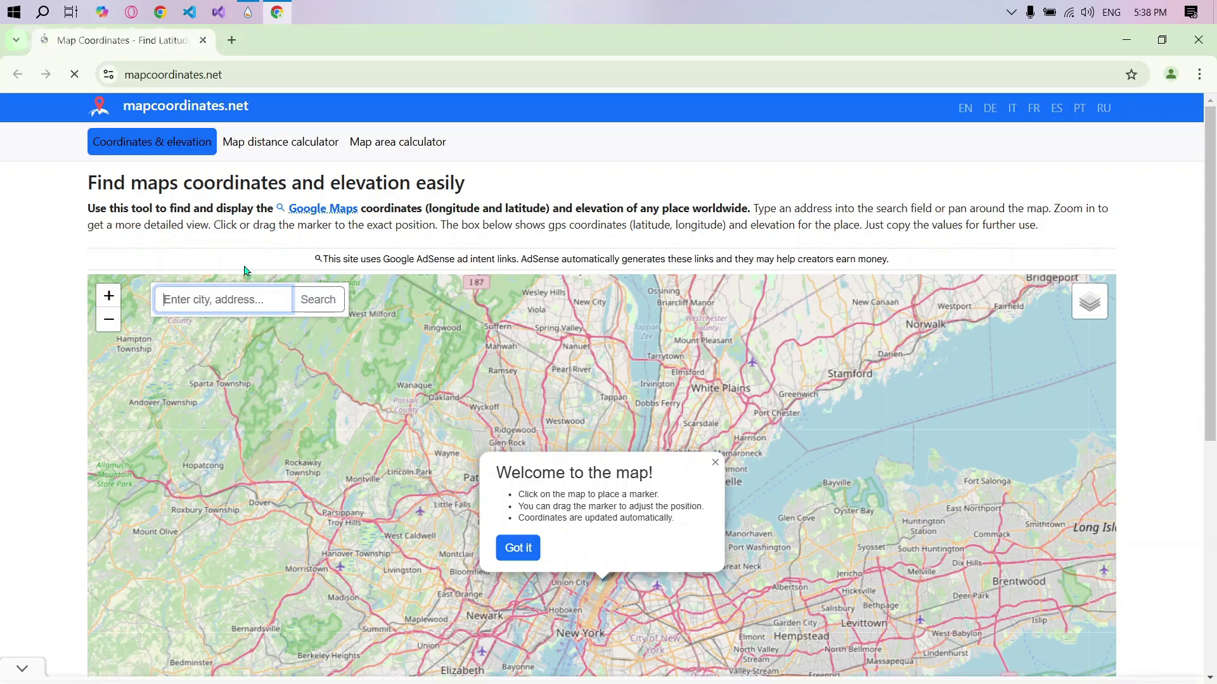
# Find Hasilpur on the mapcoordinates.net map and copy its latitude
pyautogui.write('Ha')
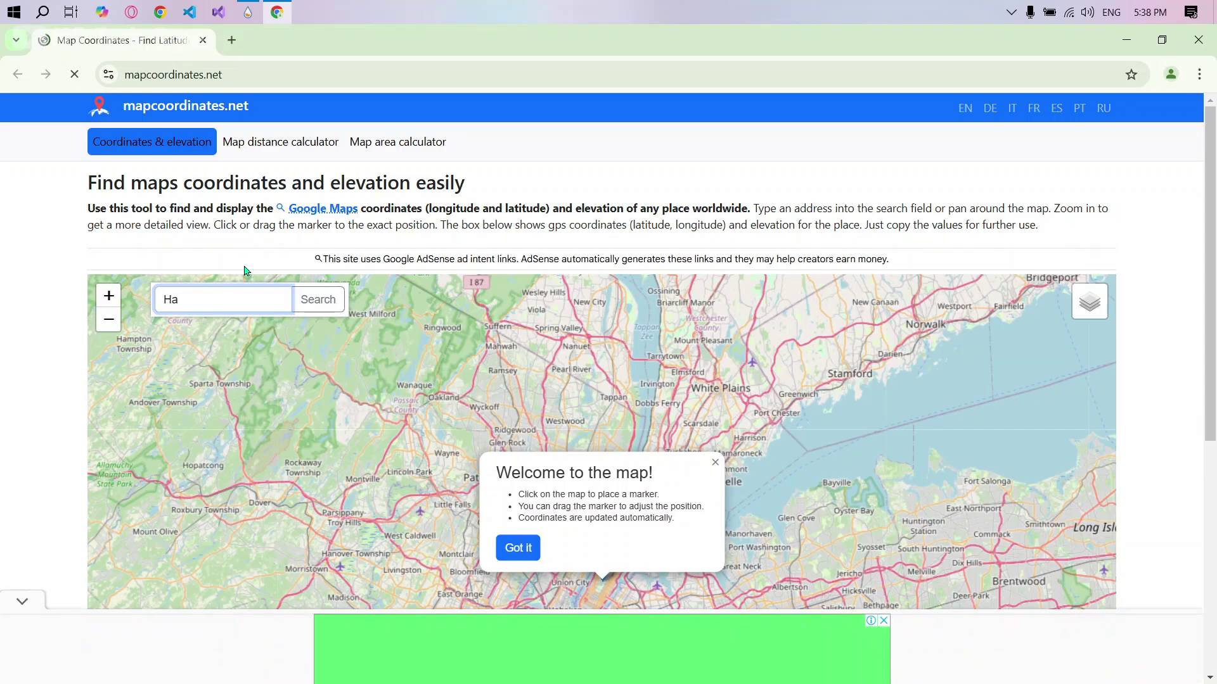
pyautogui.write('silpur')
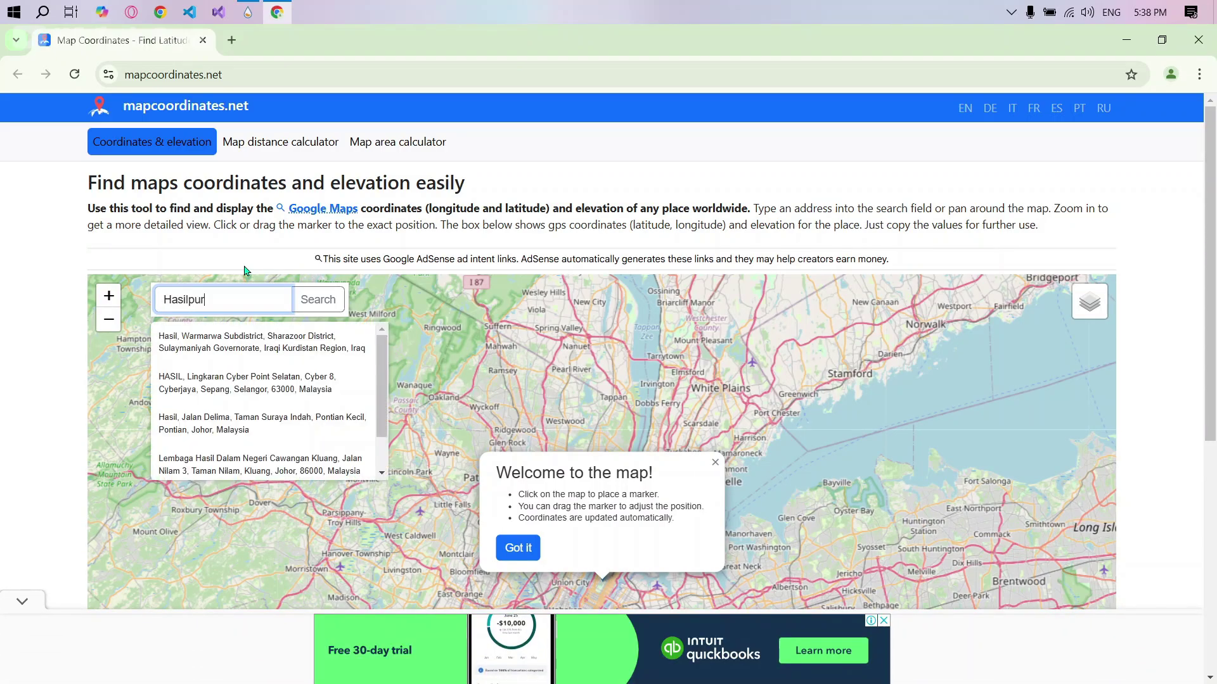
pyautogui.click(329, 305)
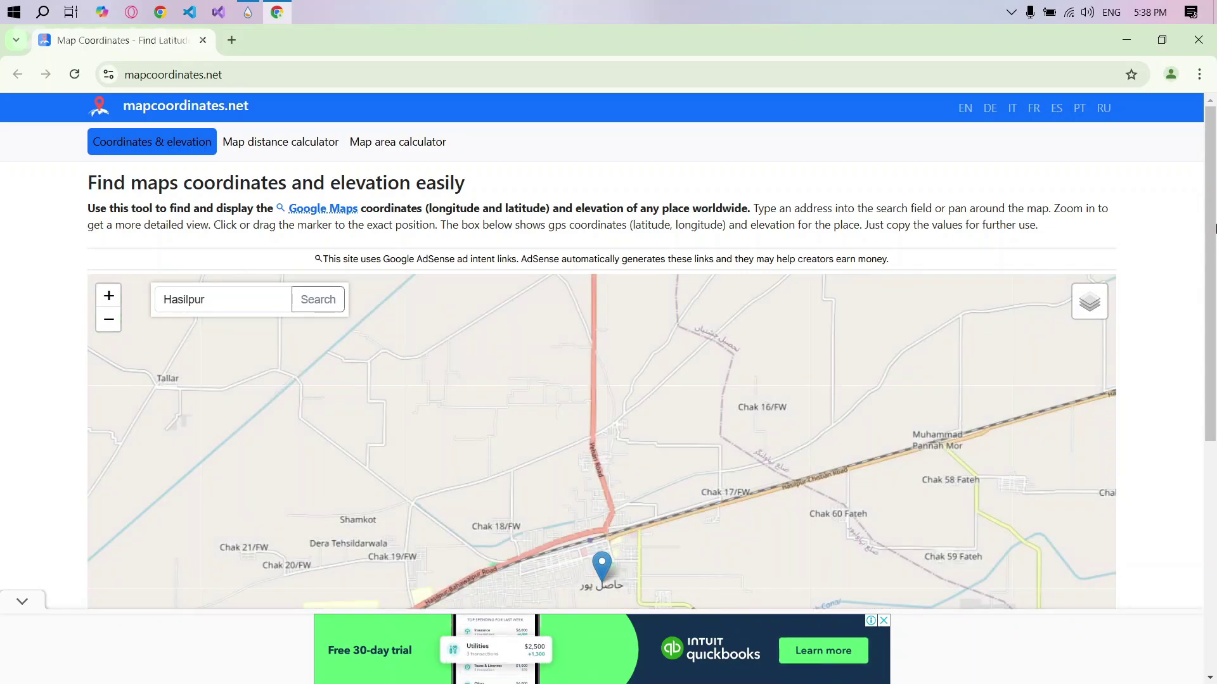
pyautogui.scroll(-2, 1215, 298)
pyautogui.scroll(-5, 1215, 298)
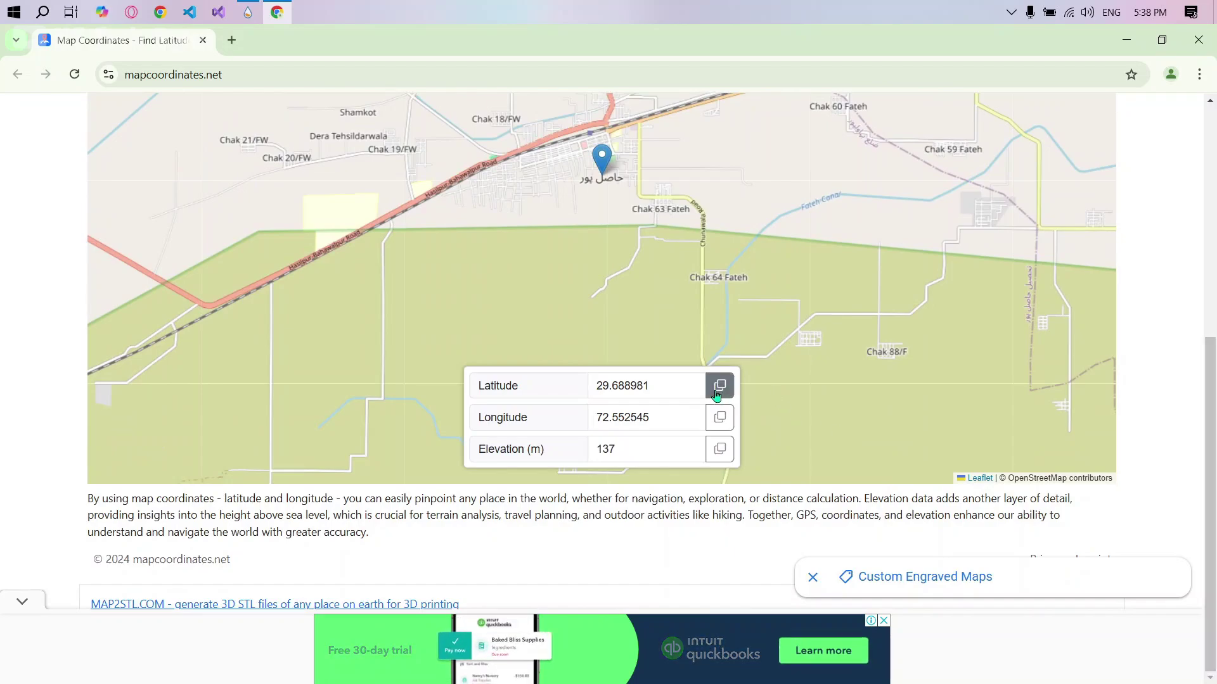
# Return to the Tiny Weather settings and set the latitude to 29.688981
pyautogui.click(1126, 39)
pyautogui.click(365, 68)
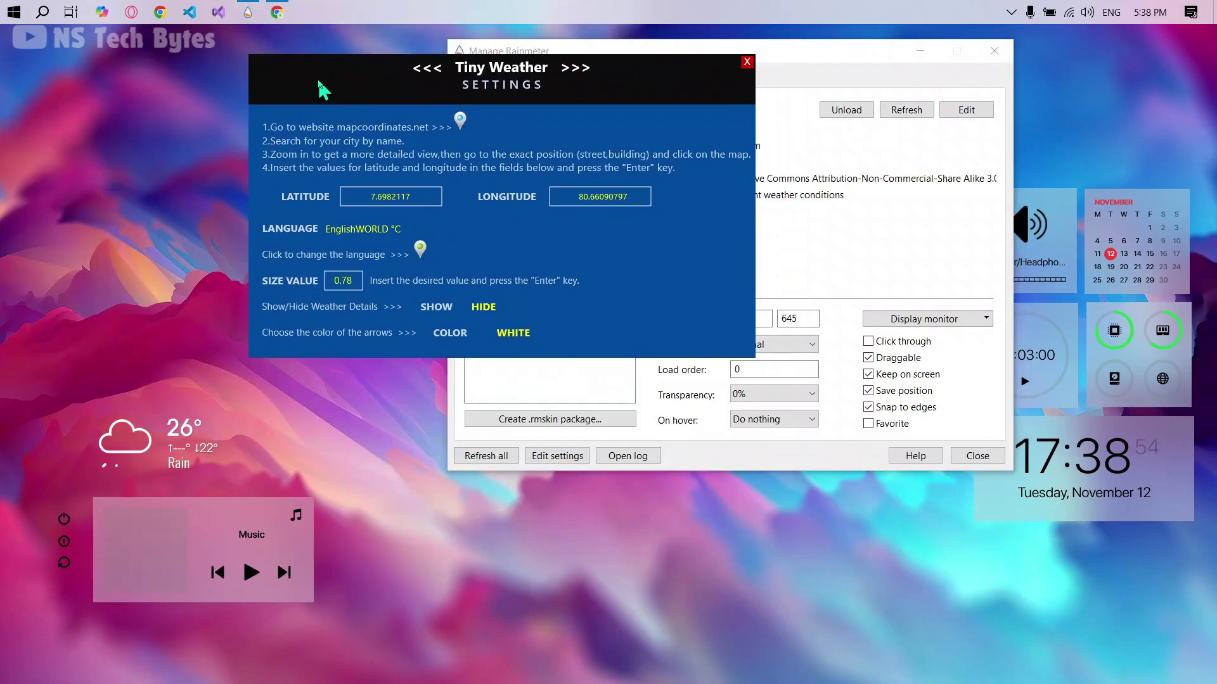
pyautogui.click(388, 200)
pyautogui.hotkey('ctrl', 'c')
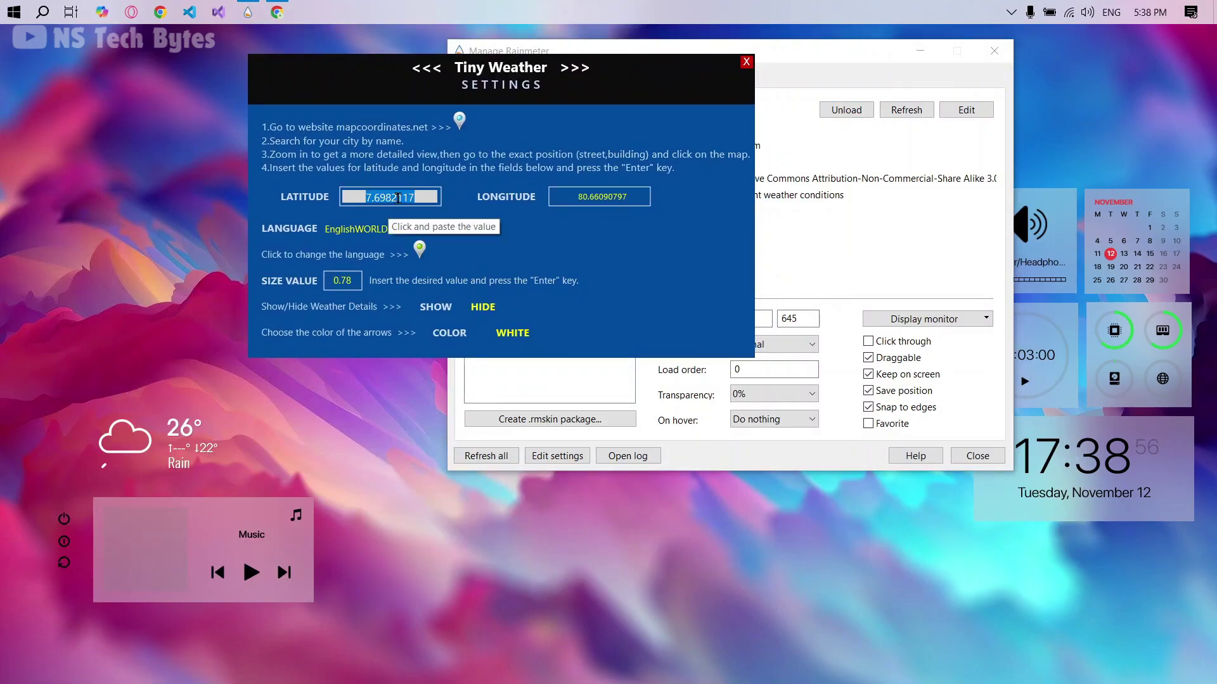
pyautogui.press('BackSpace')
pyautogui.rightClick(397, 198)
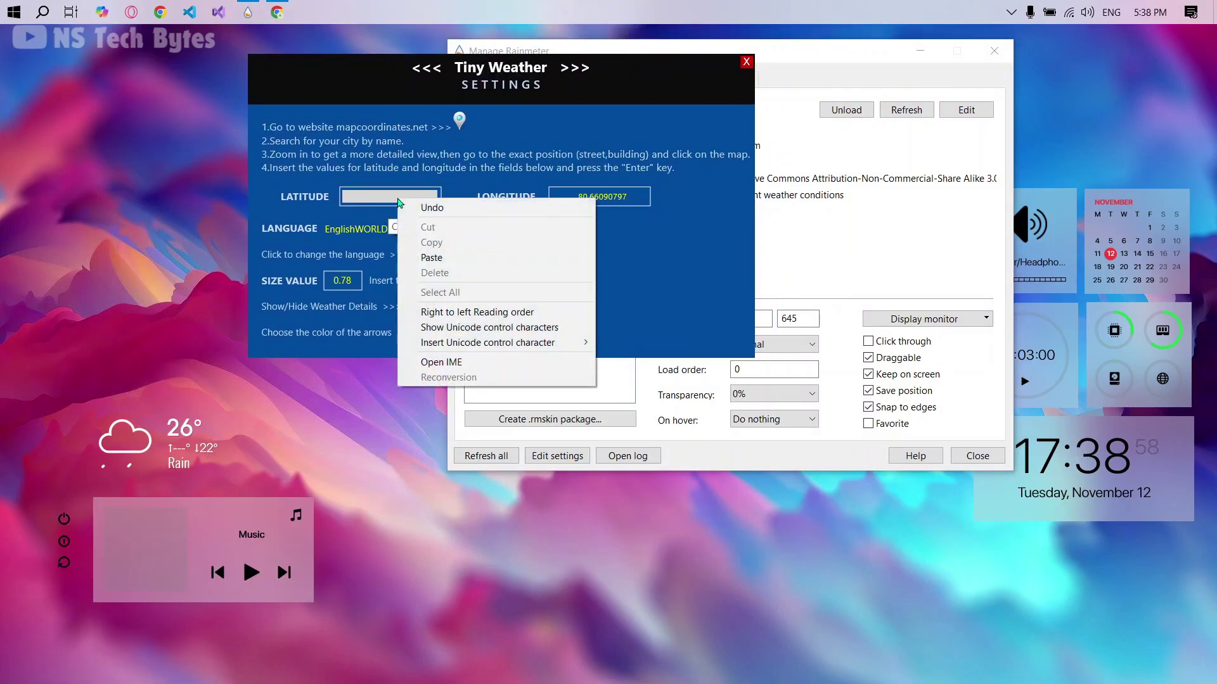
pyautogui.click(425, 256)
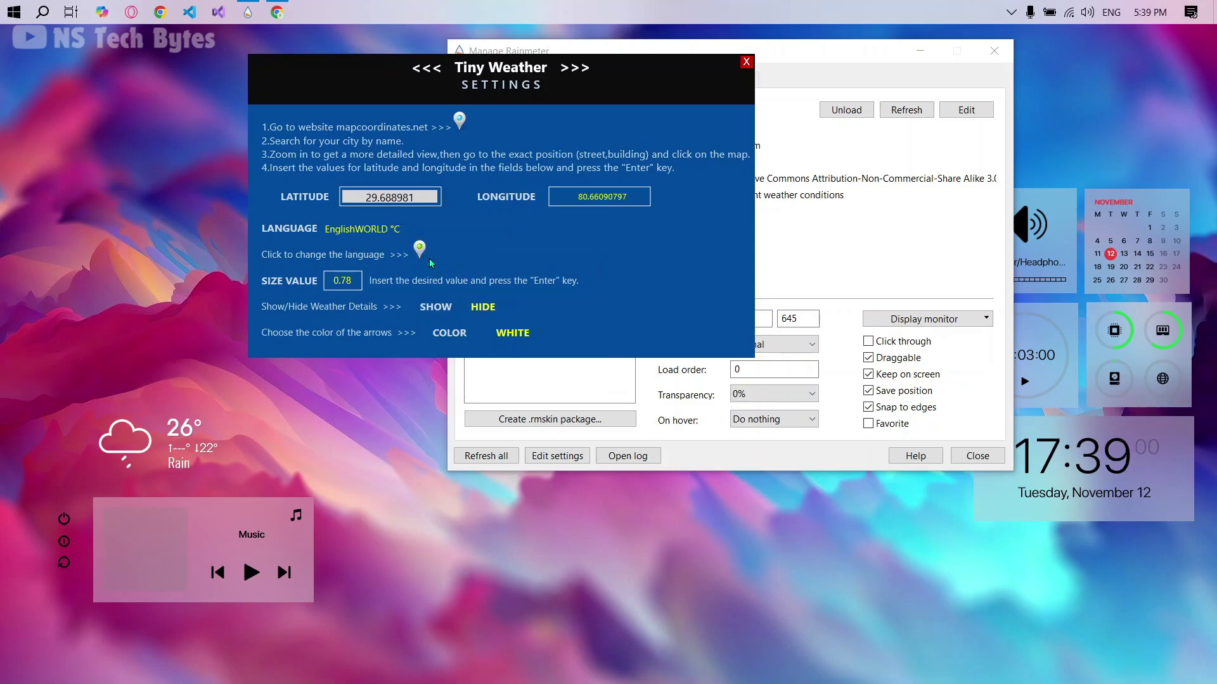
pyautogui.press('Return')
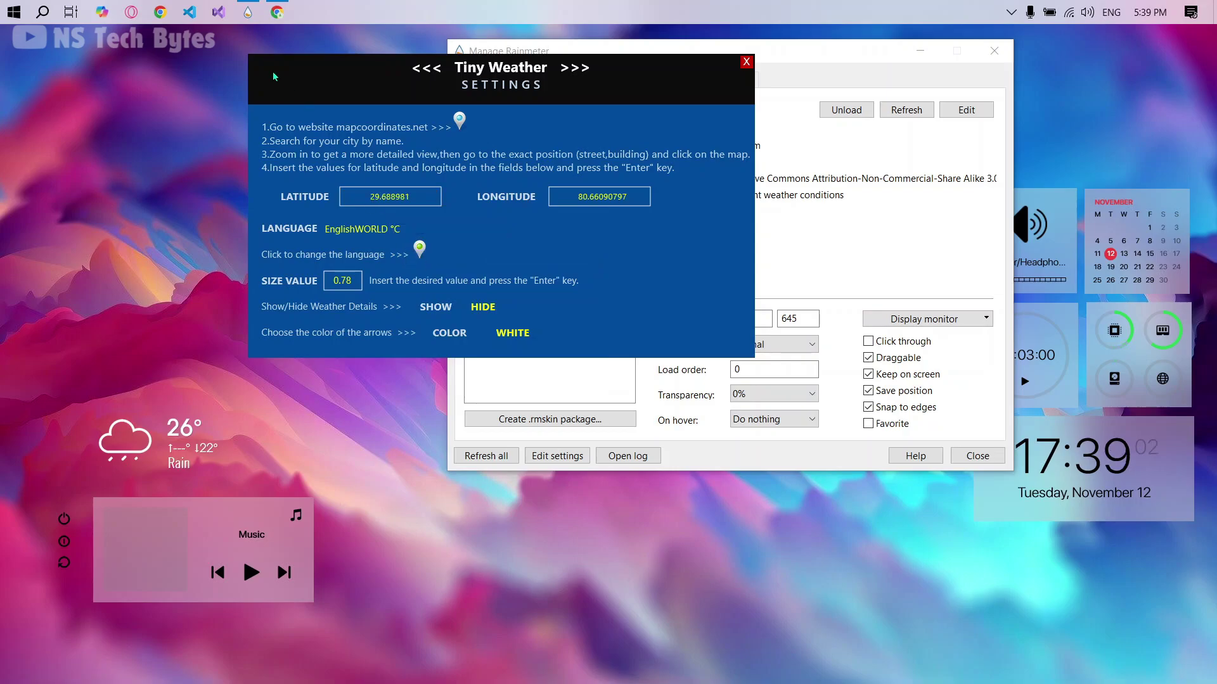
# Copy Hasilpur's longitude from mapcoordinates.net, set the Tiny Weather longitude to 72.552545, and close the widget's settings
pyautogui.click(276, 12)
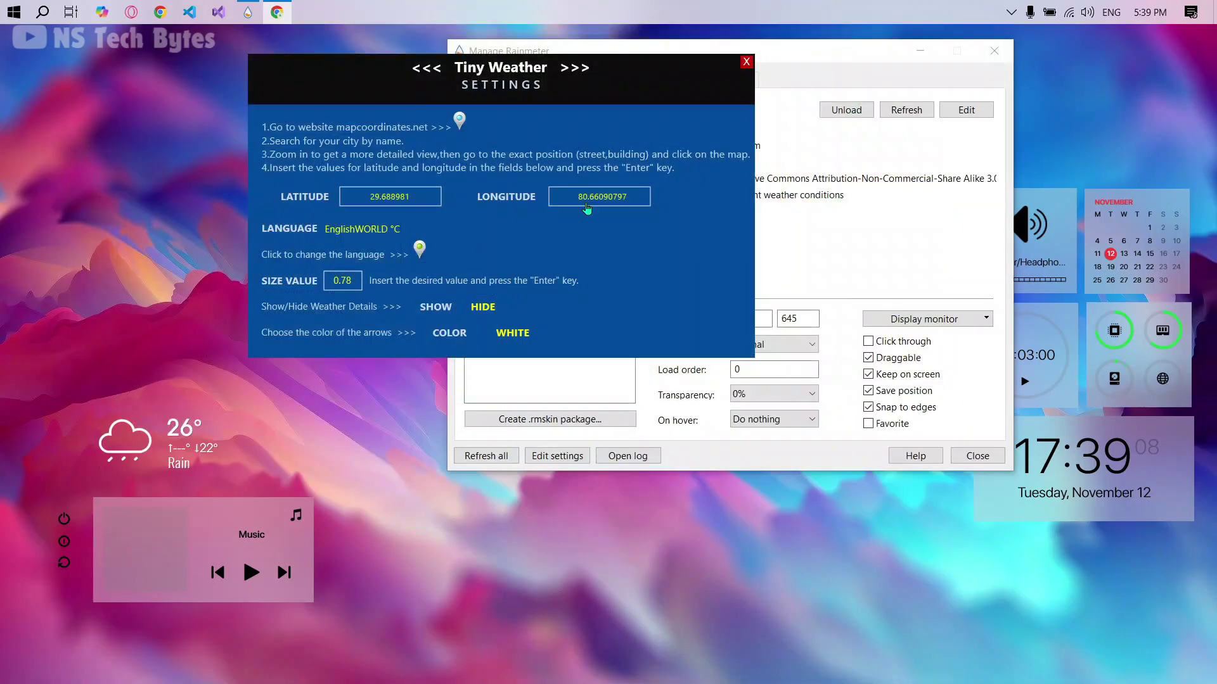
pyautogui.click(584, 199)
pyautogui.press('BackSpace')
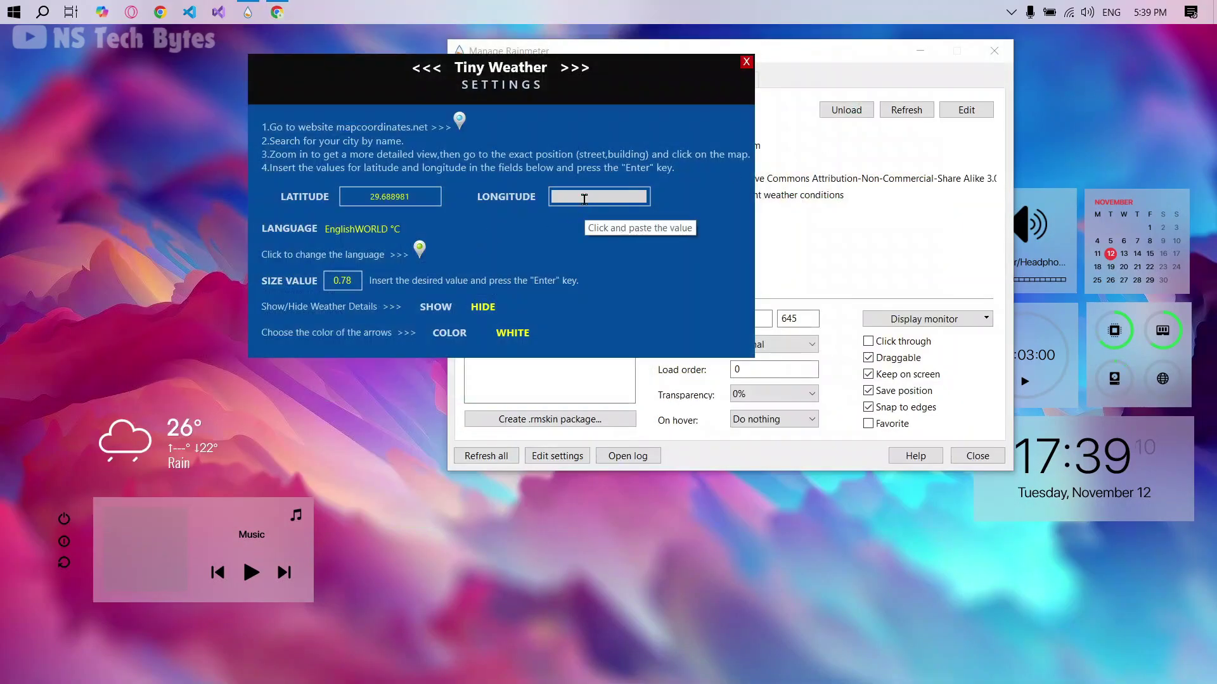
pyautogui.rightClick(584, 199)
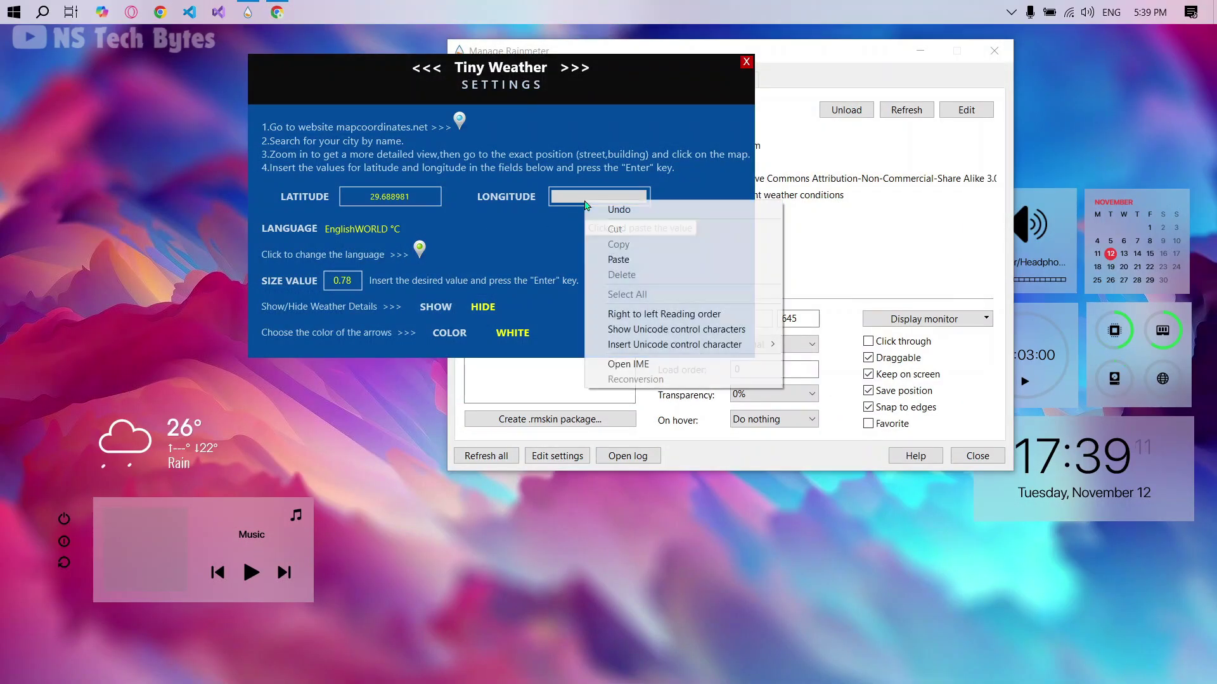
pyautogui.click(619, 260)
pyautogui.press('Return')
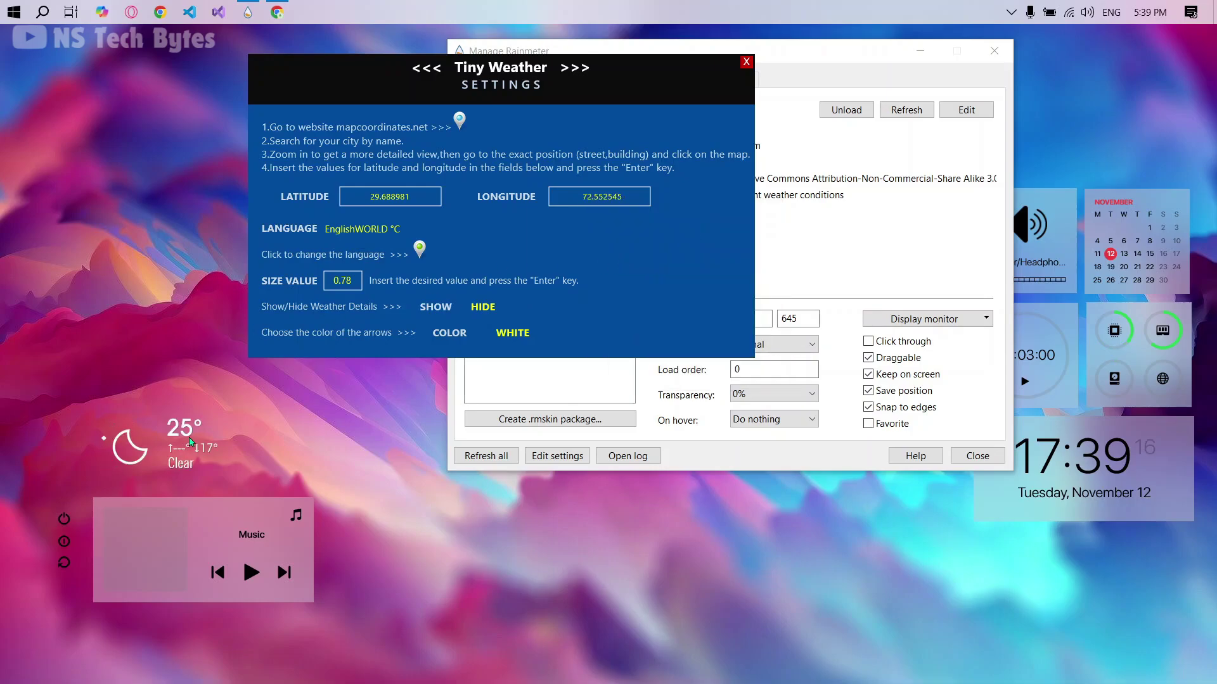
pyautogui.click(747, 62)
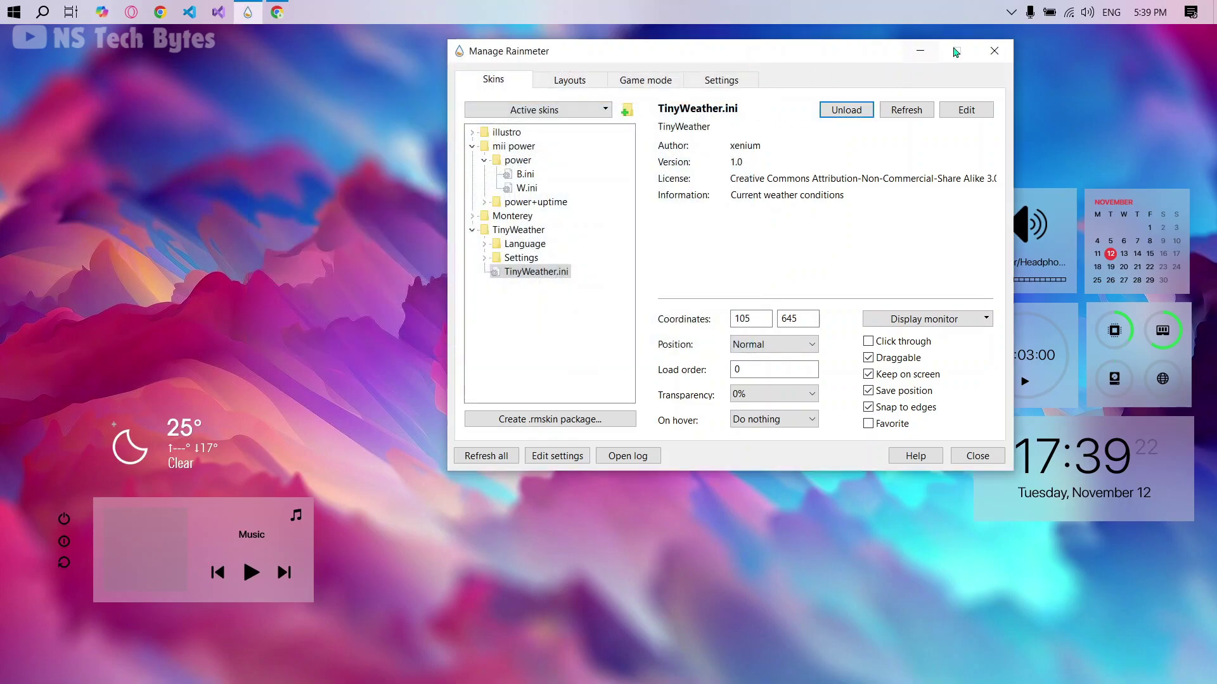
# Make the active Monterey Calendar Medium.ini and Clock Wide.ini skins non-draggable
pyautogui.moveTo(714, 50); pyautogui.dragTo(613, 69)
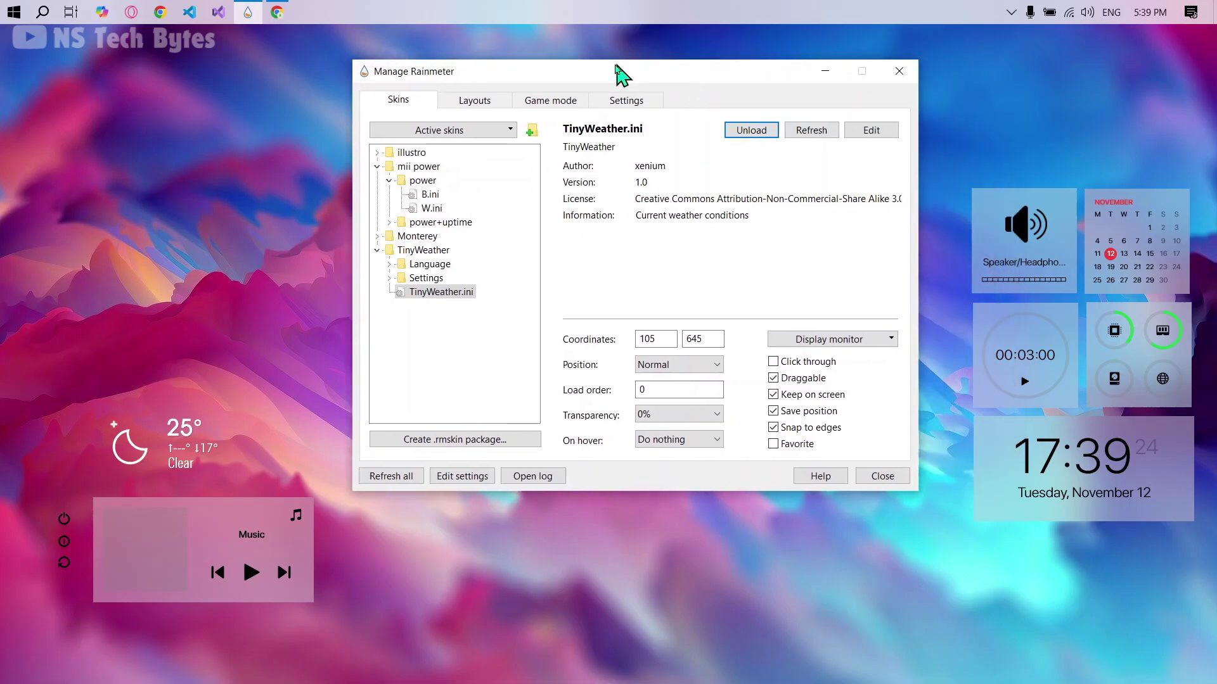
pyautogui.click(441, 132)
pyautogui.click(442, 148)
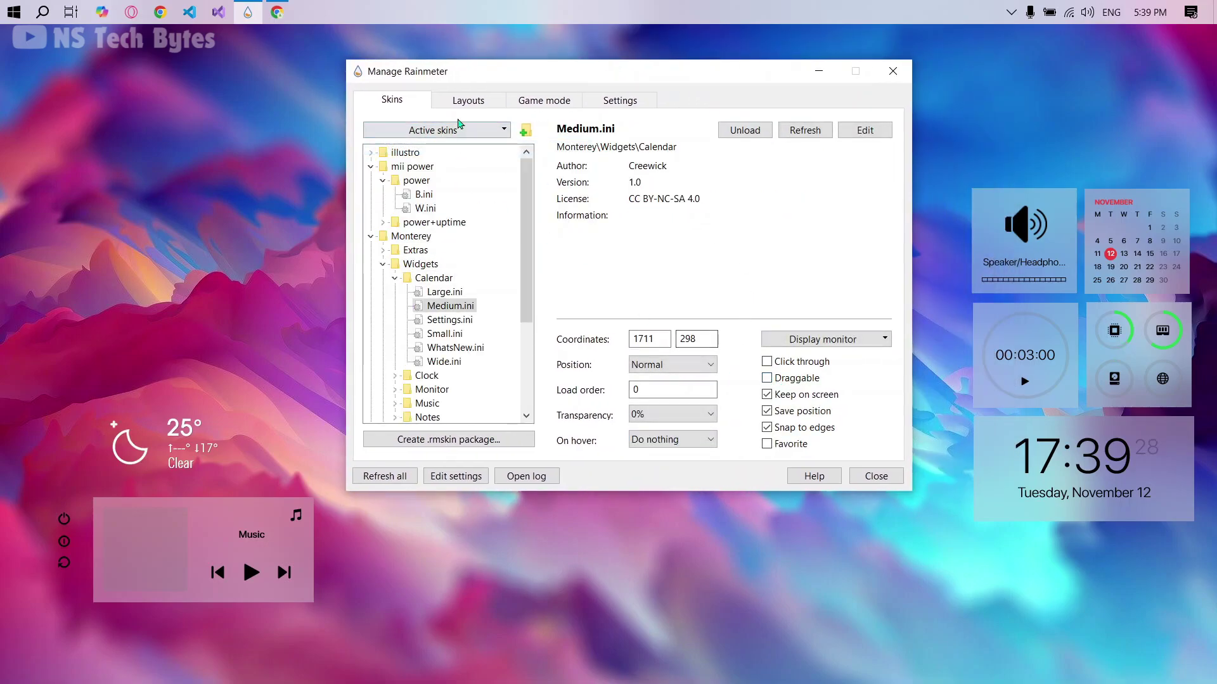
pyautogui.click(459, 130)
pyautogui.click(461, 165)
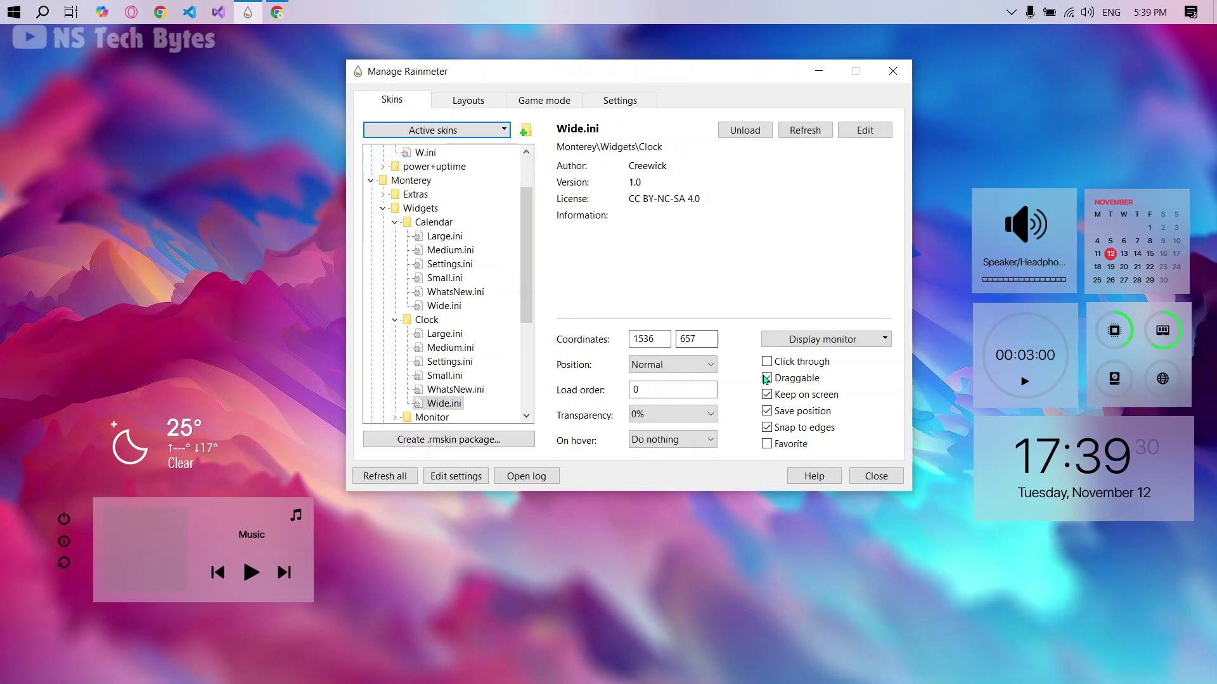
pyautogui.click(767, 378)
# Turn off dragging for the active Monterey Monitor Medium.ini and Music Wide.ini skins
pyautogui.click(419, 130)
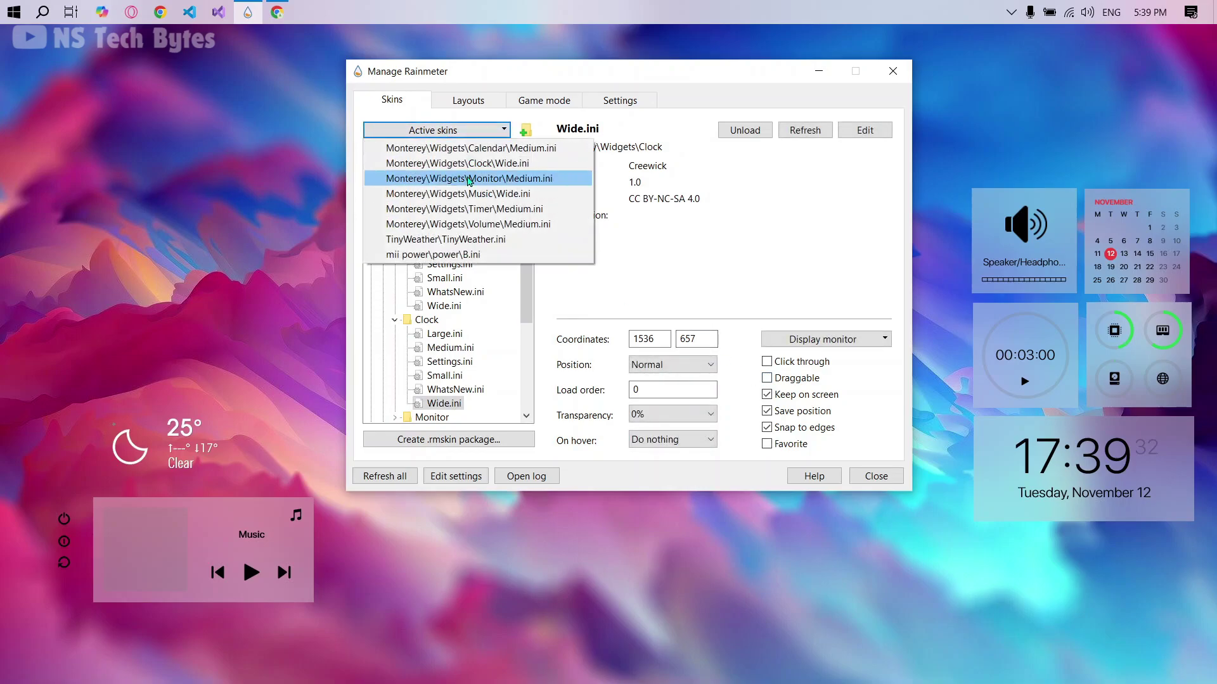
pyautogui.click(469, 179)
pyautogui.click(767, 378)
pyautogui.click(476, 131)
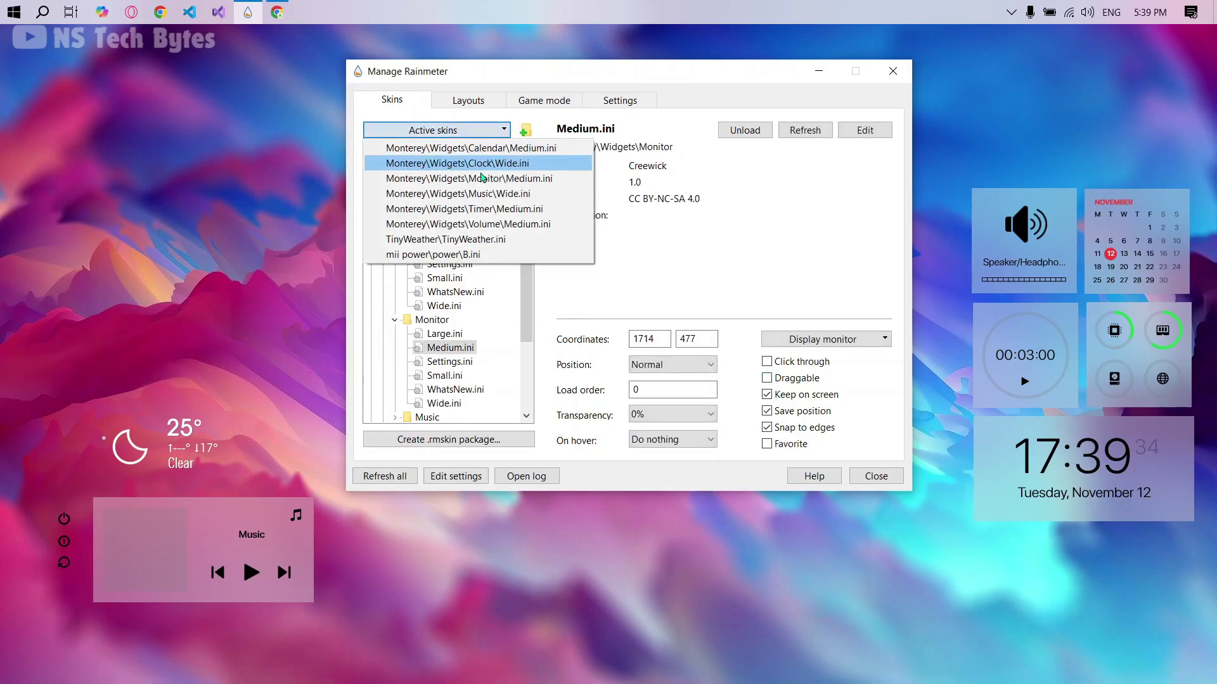
pyautogui.click(468, 192)
pyautogui.click(766, 378)
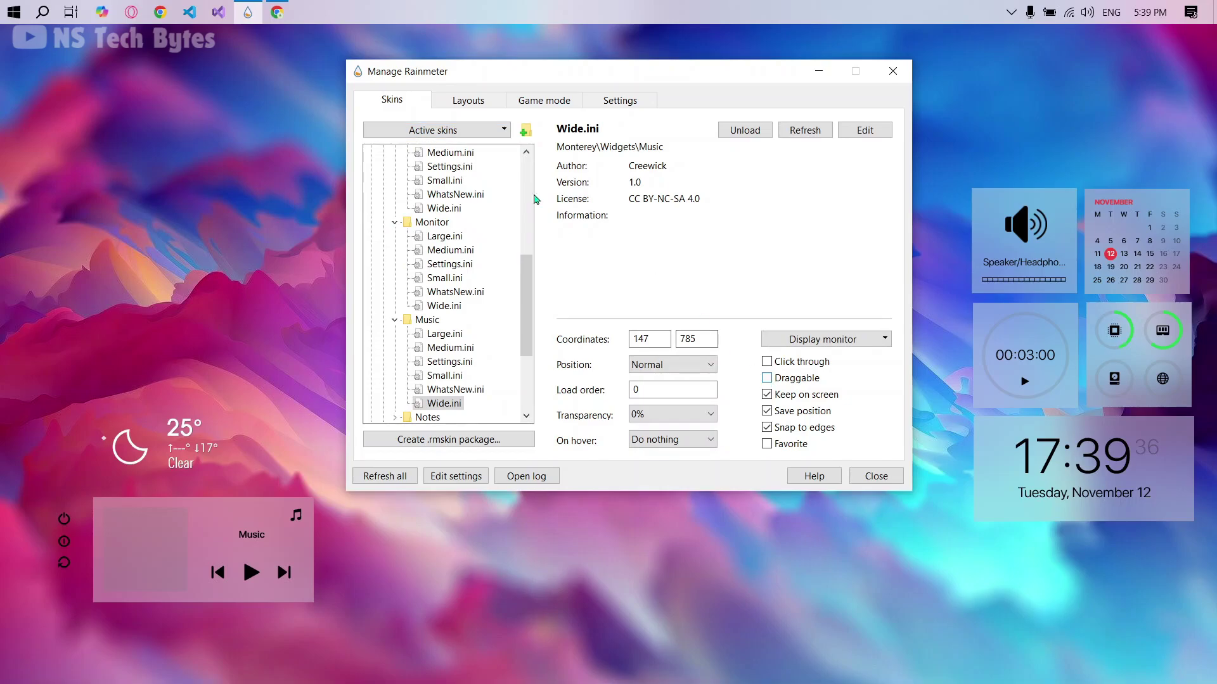
# Disable the Draggable option for the active Monterey Timer Medium.ini and Volume Medium.ini skins
pyautogui.click(482, 130)
pyautogui.click(491, 209)
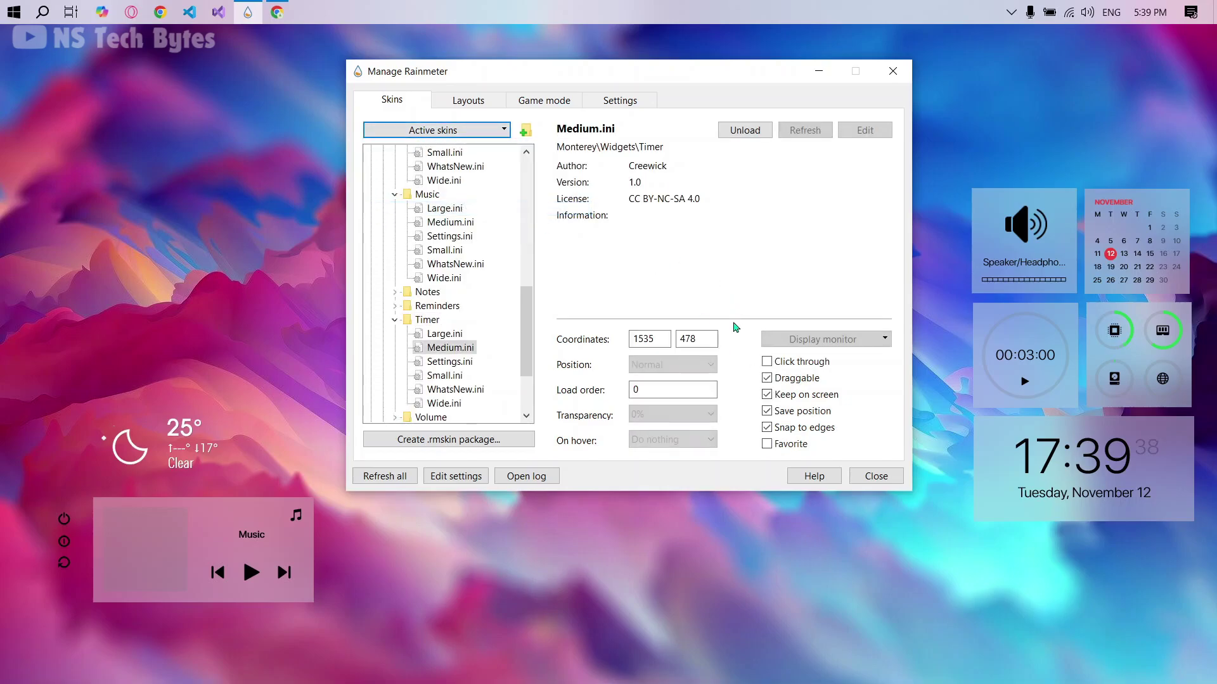
pyautogui.click(767, 378)
pyautogui.click(482, 130)
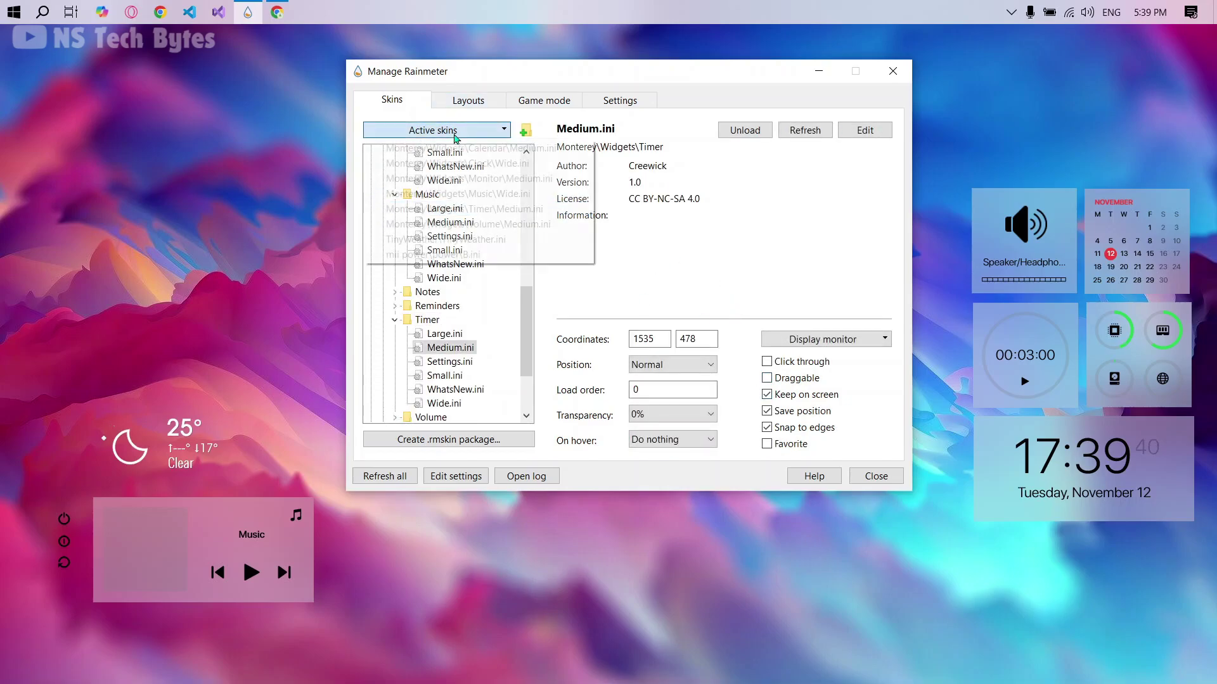
pyautogui.click(481, 224)
pyautogui.click(767, 379)
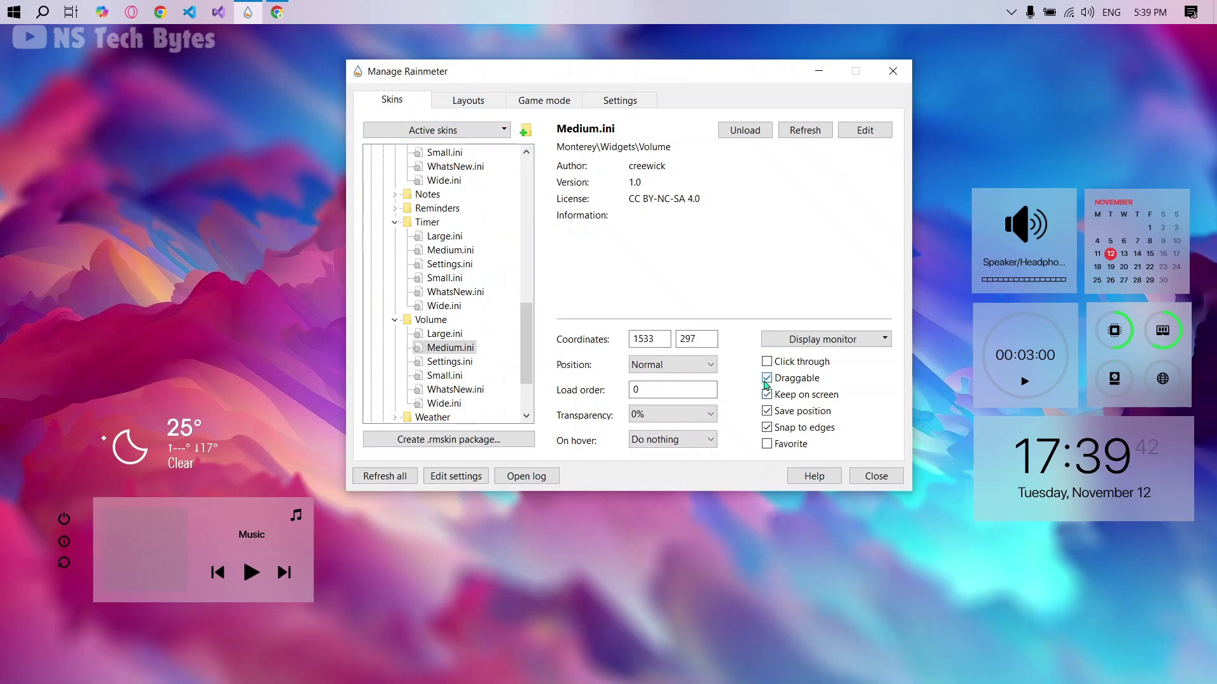
# Lock the TinyWeather.ini and mii power B.ini skins in place by disabling their Draggable option
pyautogui.click(415, 128)
pyautogui.click(501, 241)
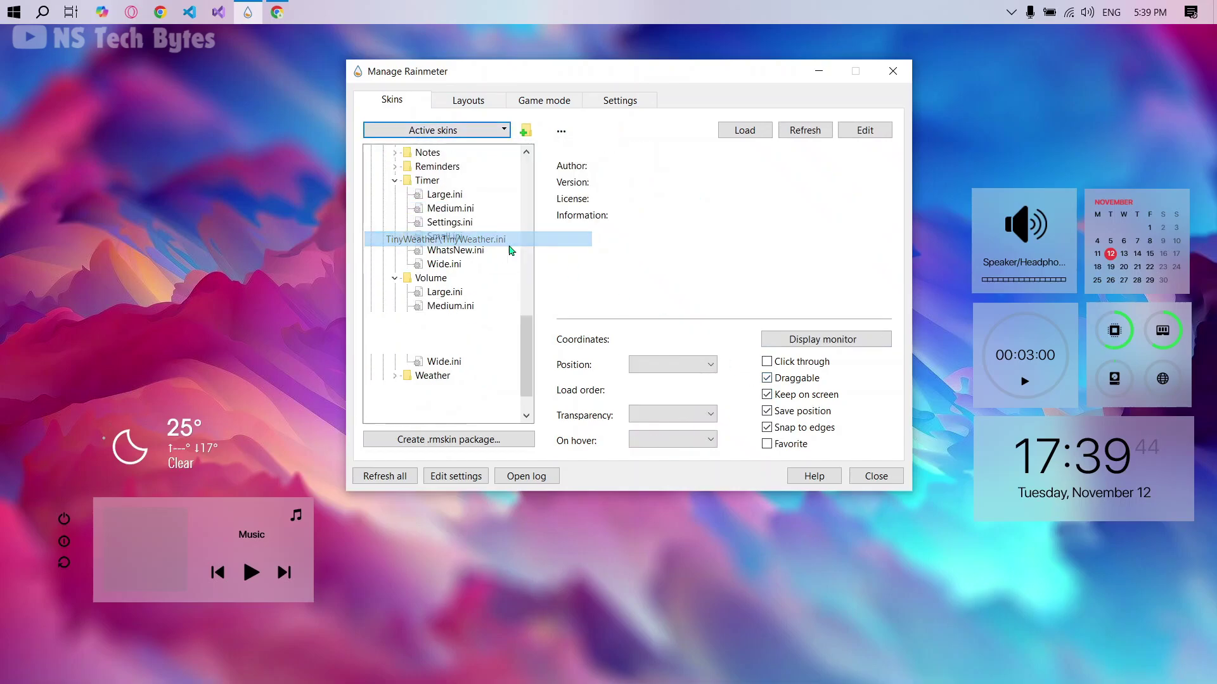
pyautogui.click(766, 379)
pyautogui.click(484, 128)
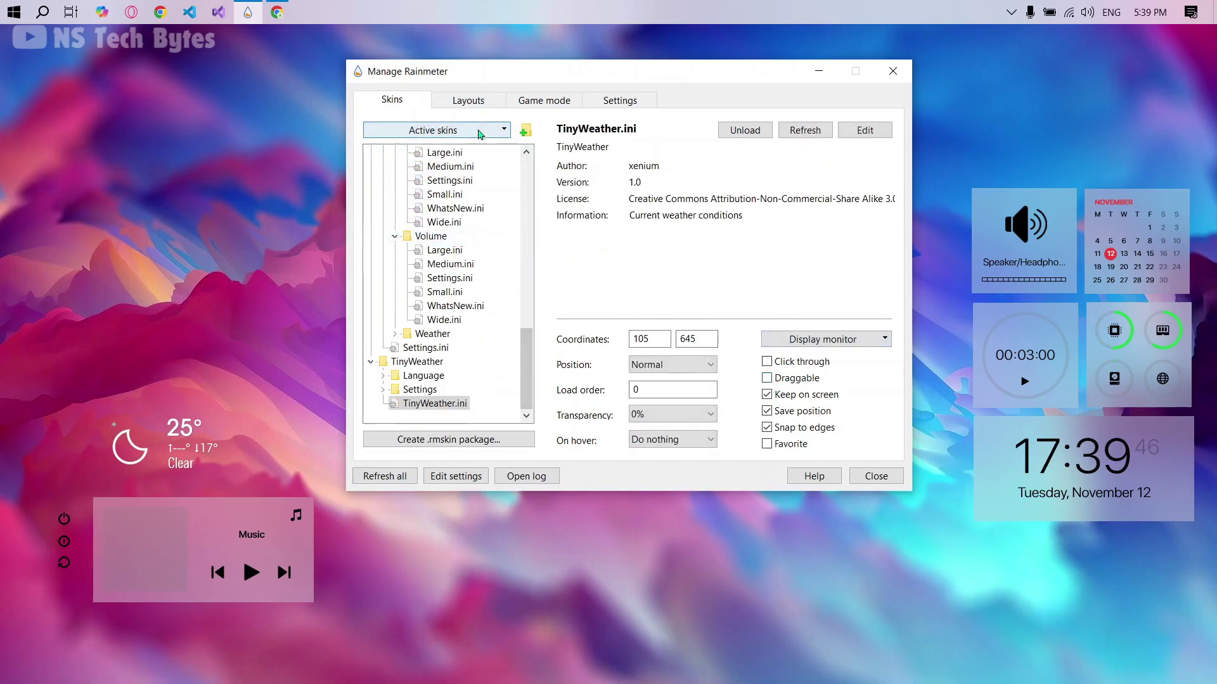
pyautogui.click(481, 256)
pyautogui.click(767, 378)
pyautogui.click(767, 378)
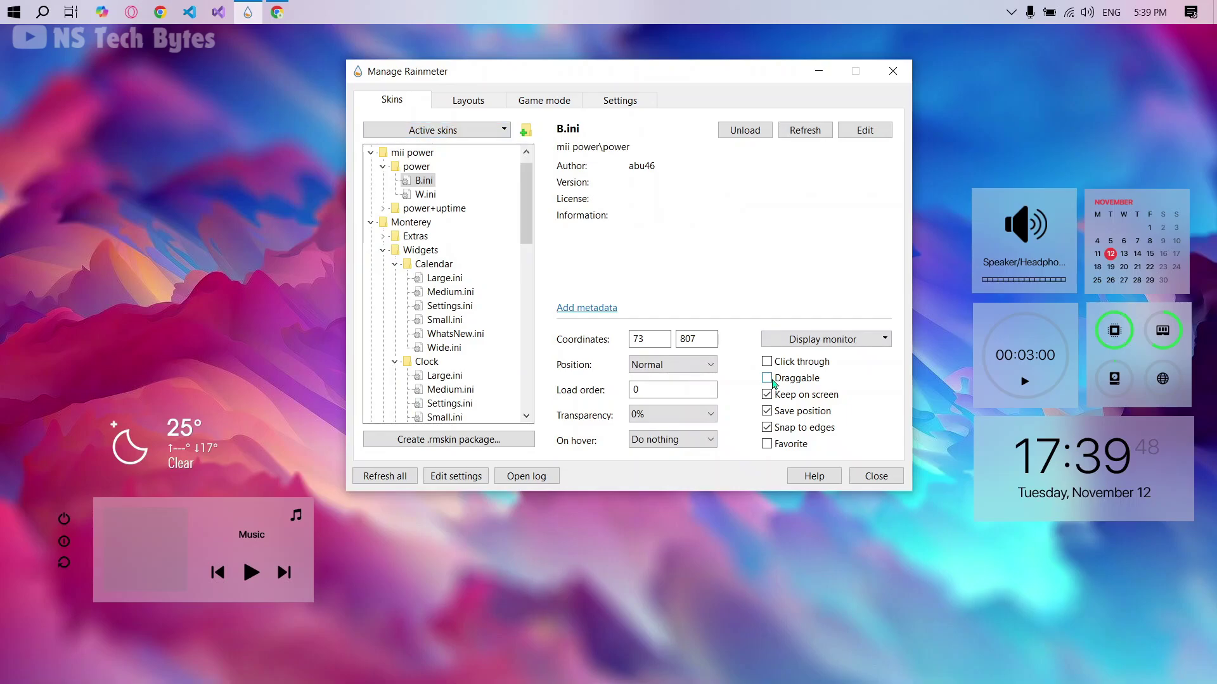
# Close the Manage Rainmeter window and the mapcoordinates.net browser window
pyautogui.click(893, 71)
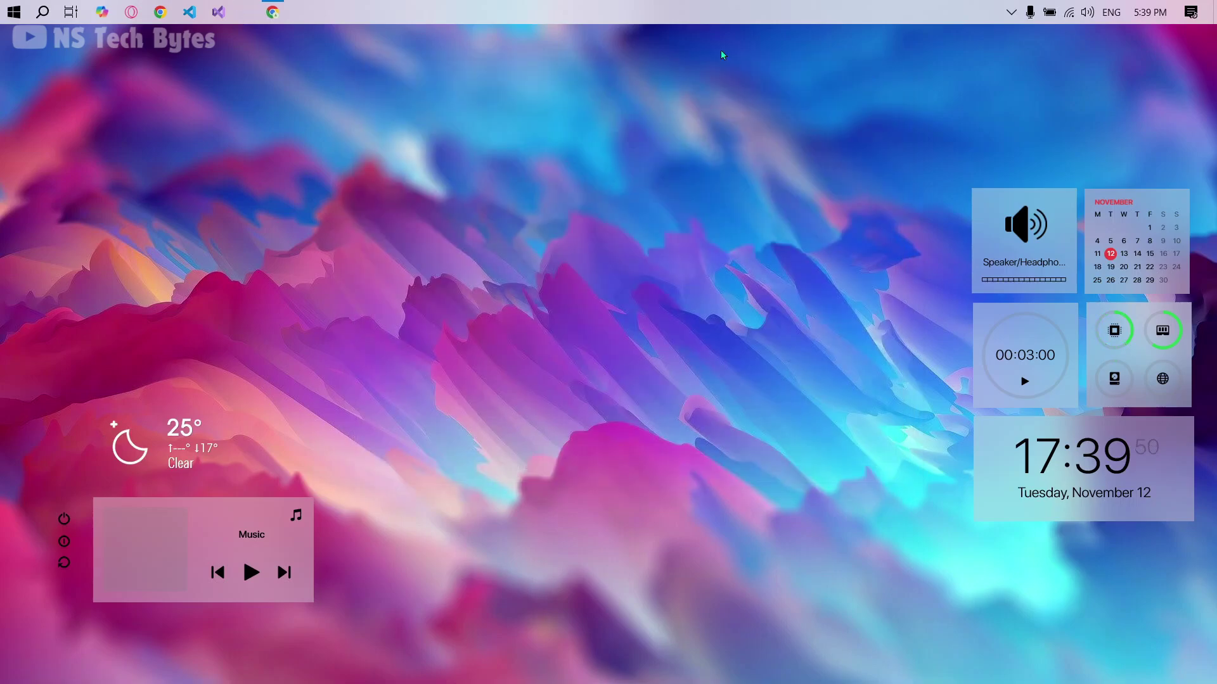
pyautogui.click(248, 11)
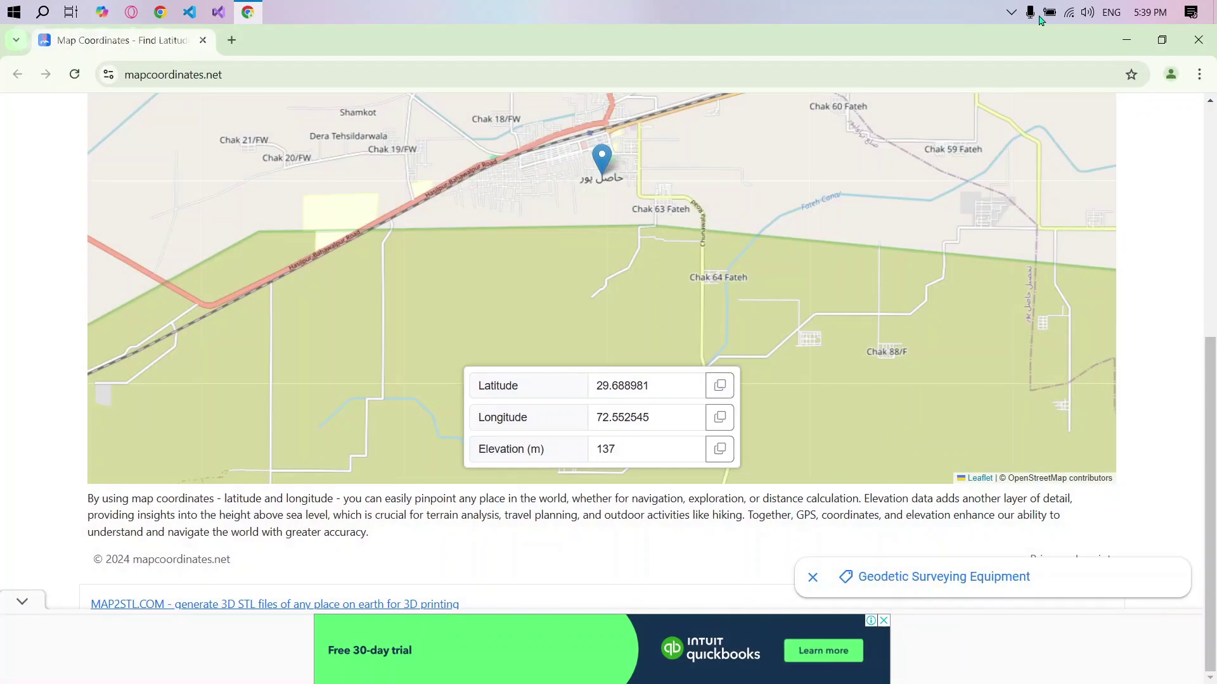
pyautogui.click(1197, 42)
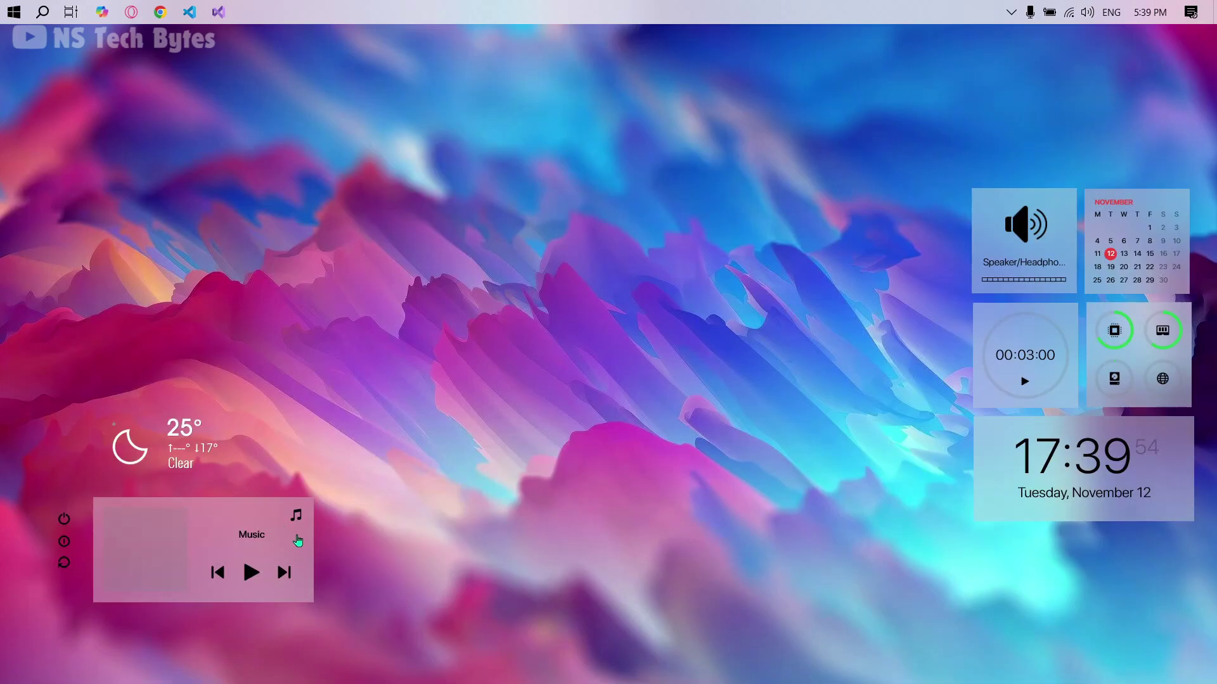
# Edit the Music widget, try Winamp as its player, choose another player option instead, and save the widget's settings
pyautogui.click(294, 517)
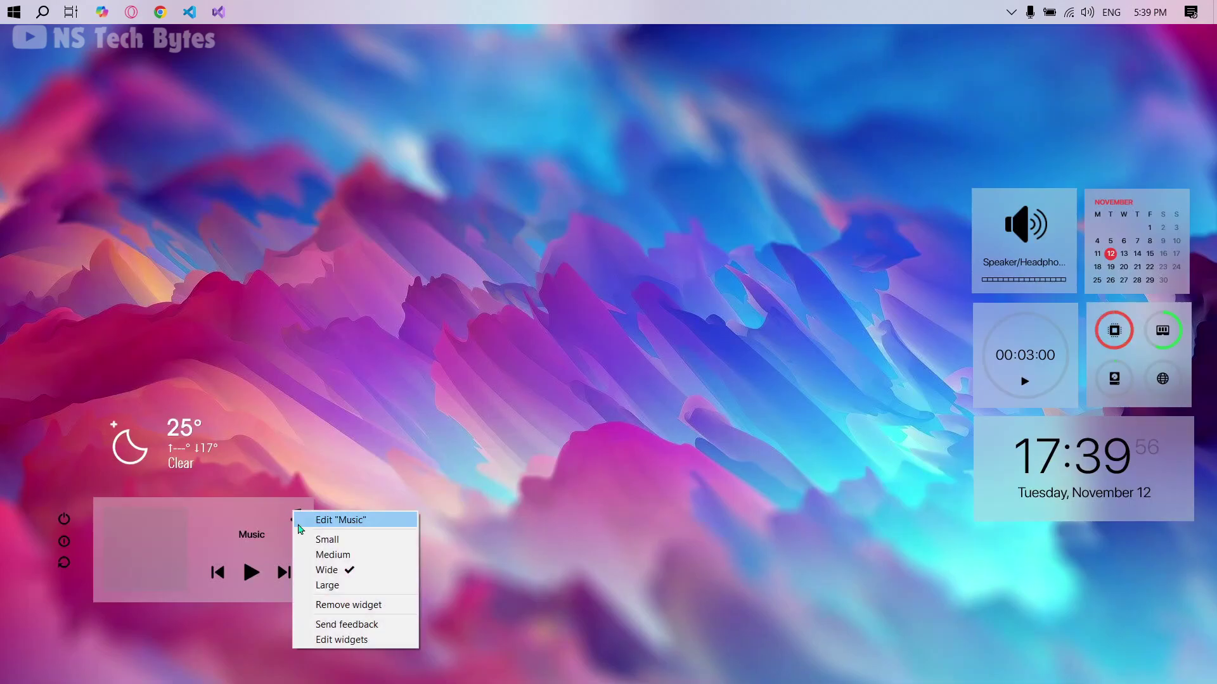
pyautogui.click(298, 519)
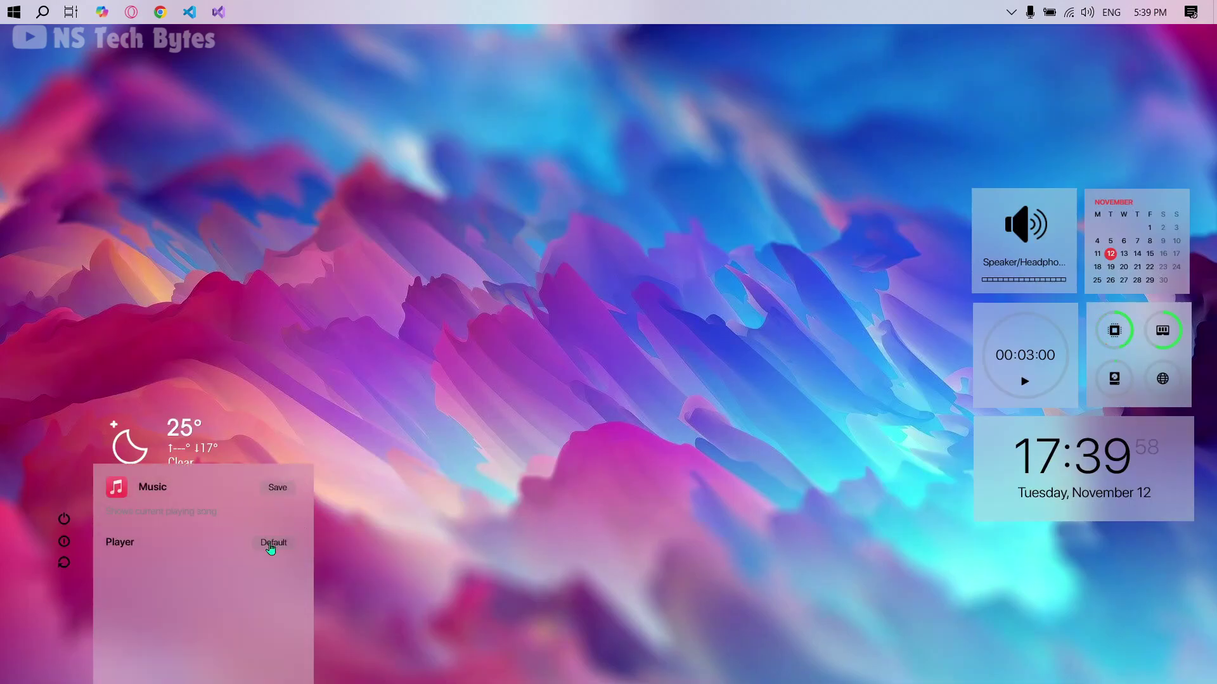
pyautogui.click(271, 549)
pyautogui.click(304, 619)
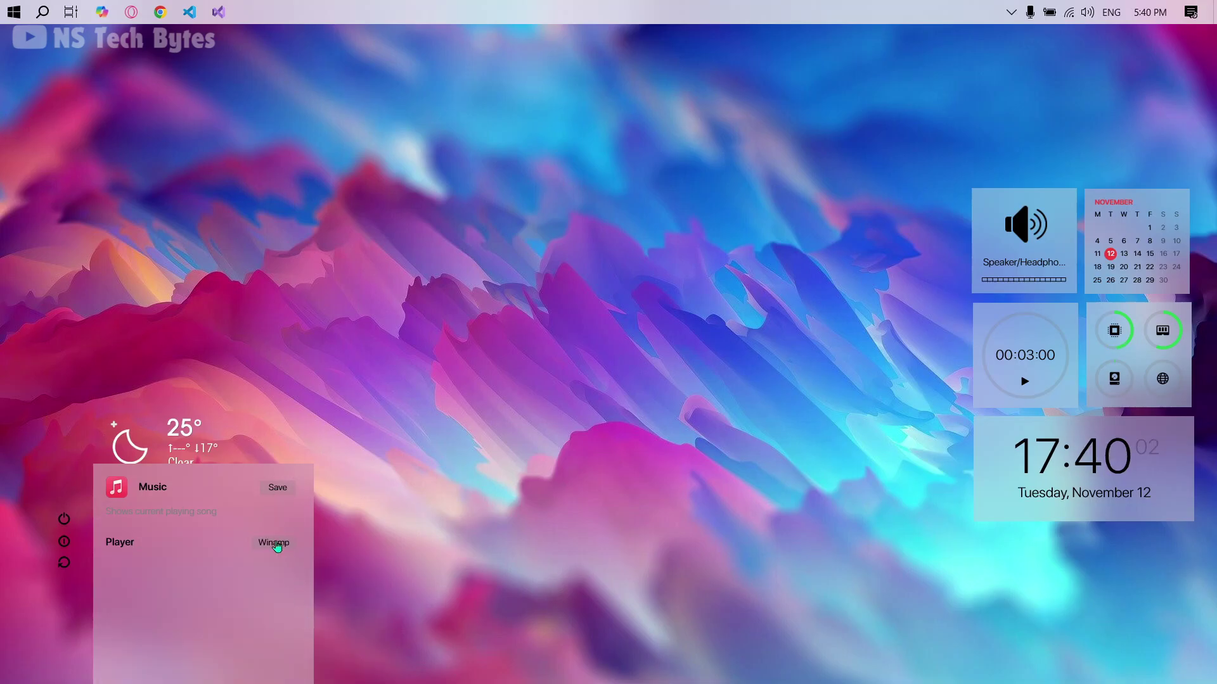
pyautogui.click(277, 547)
pyautogui.click(288, 629)
pyautogui.click(276, 489)
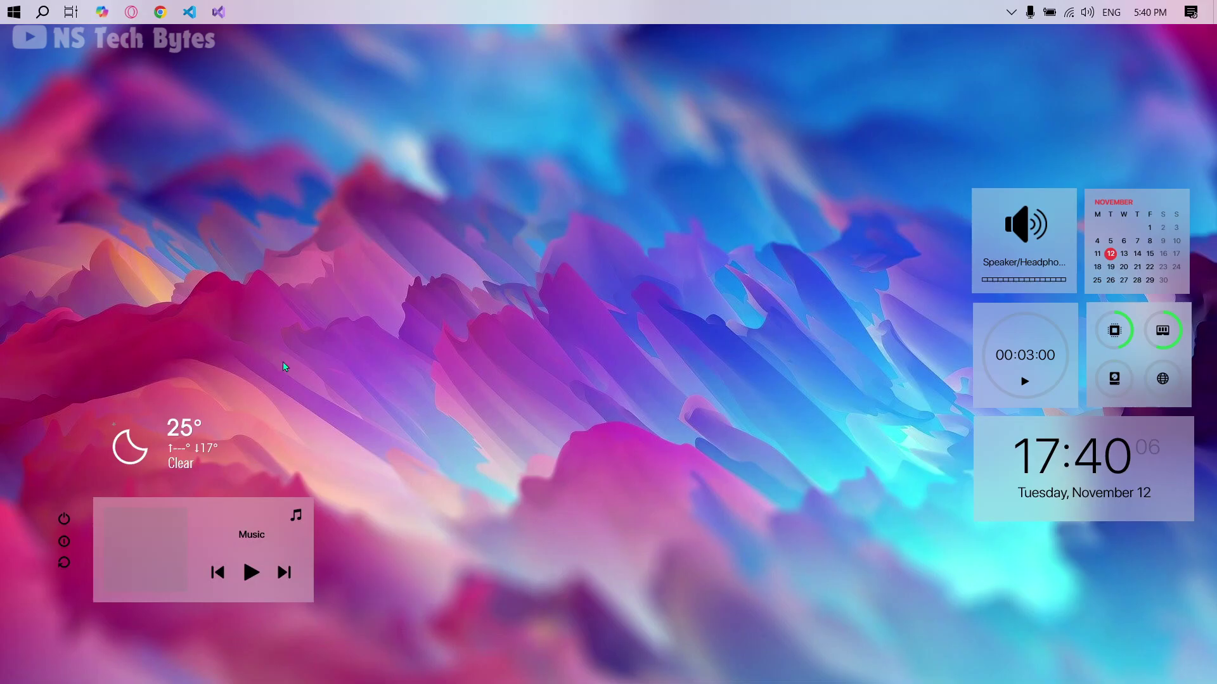
# Search Windows for "windows", open Windows Media Player and play the song Falling
pyautogui.click(56, 16)
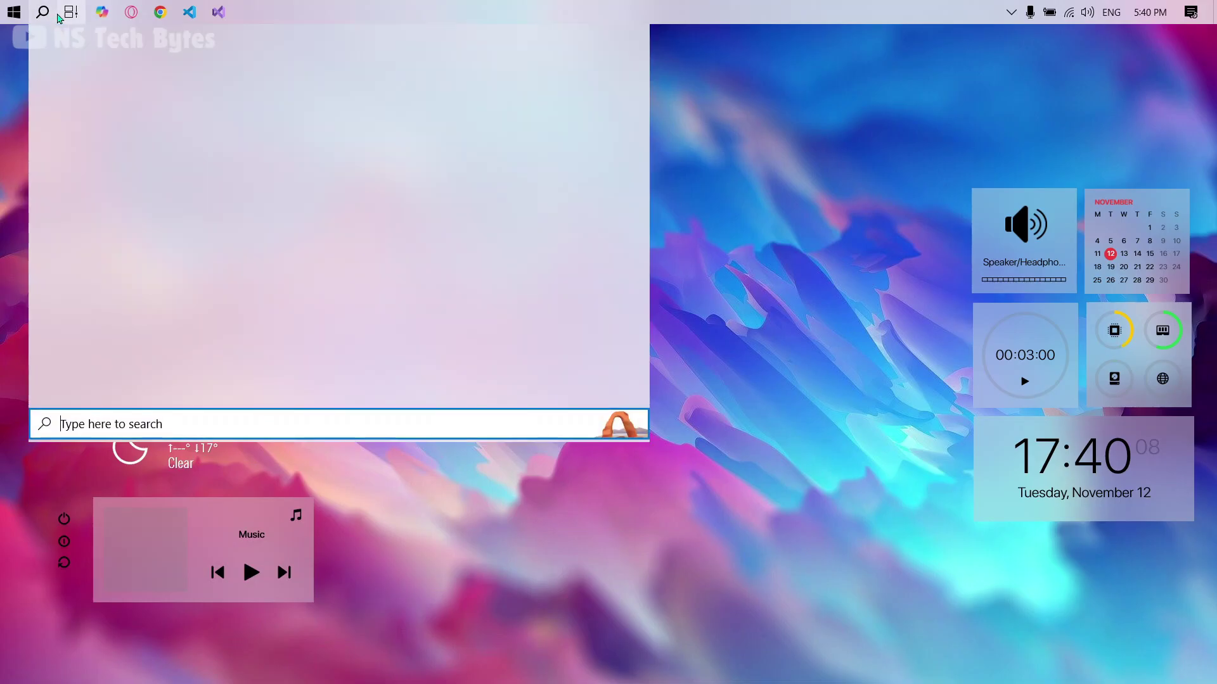
pyautogui.write('wind')
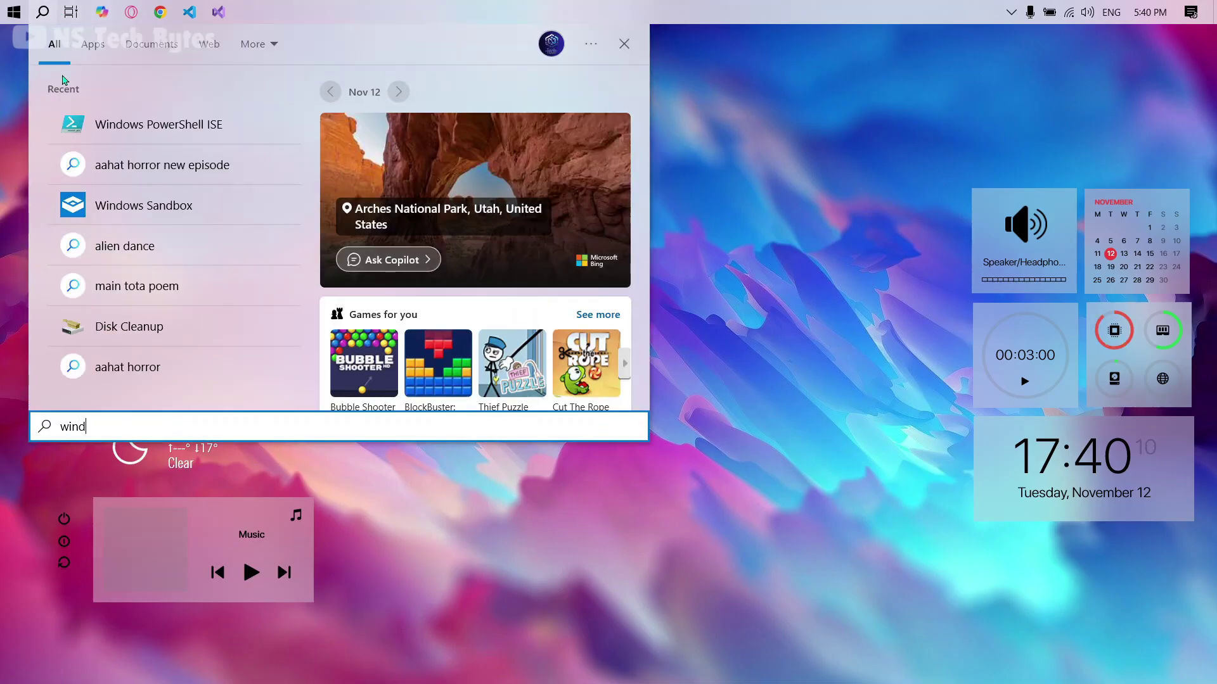
pyautogui.write('ows')
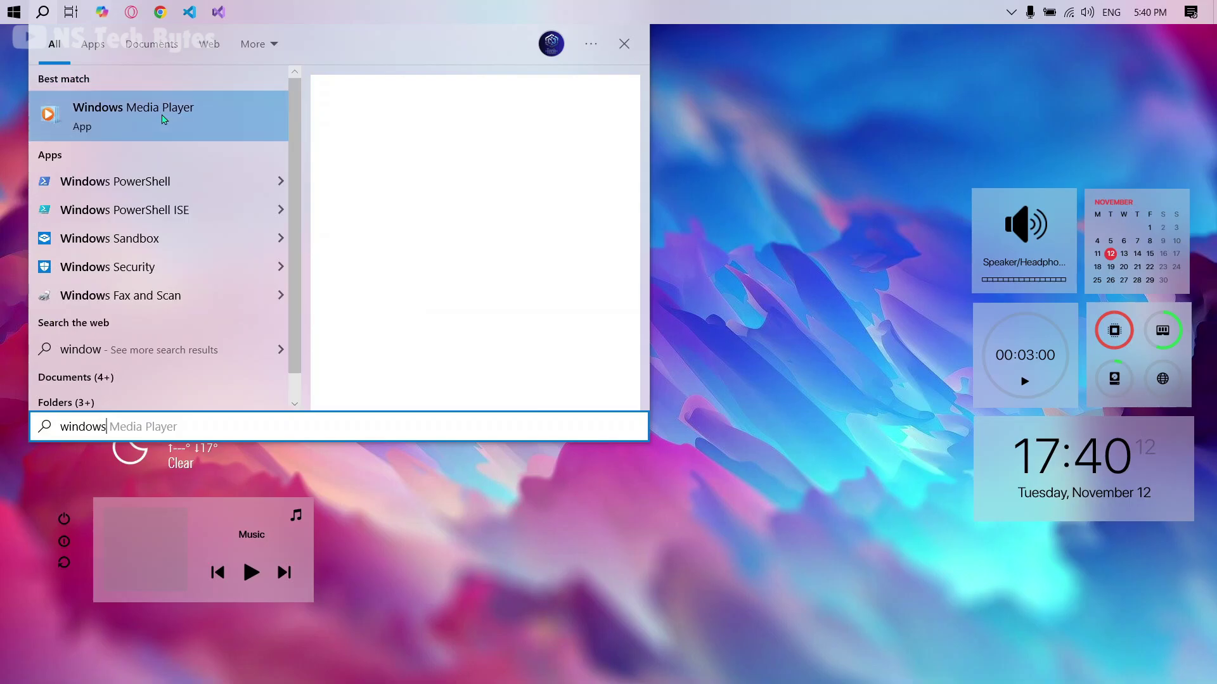
pyautogui.click(163, 119)
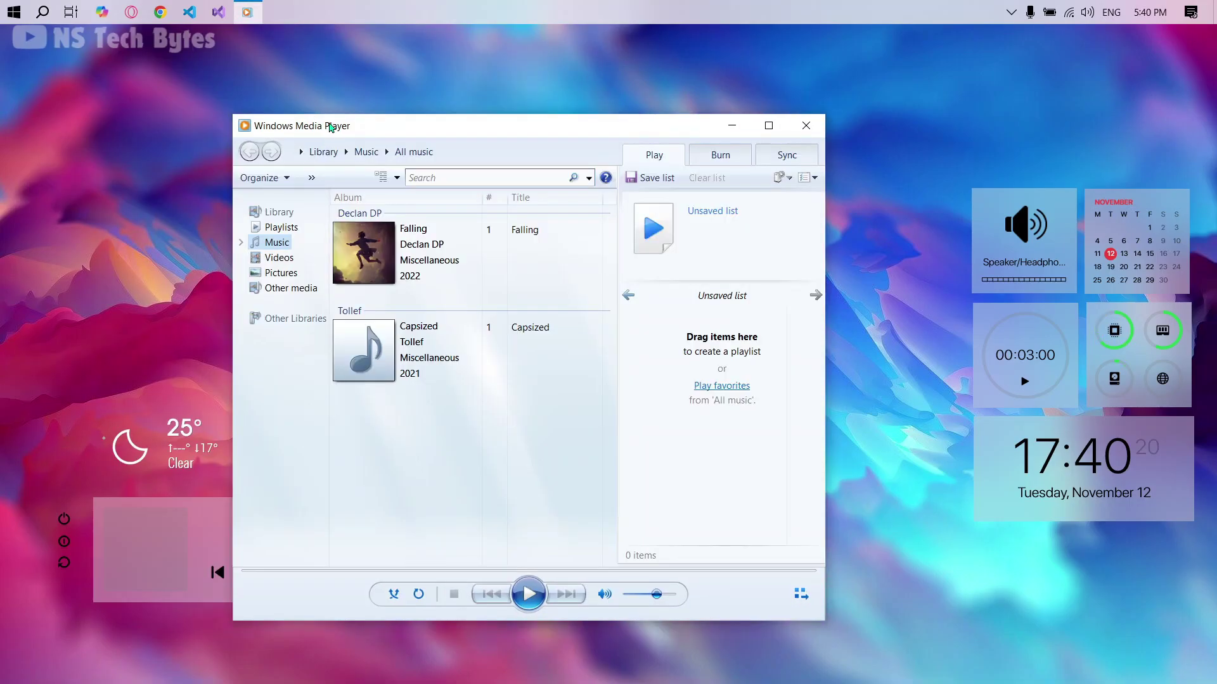
pyautogui.moveTo(330, 127); pyautogui.dragTo(409, 78)
pyautogui.click(461, 201)
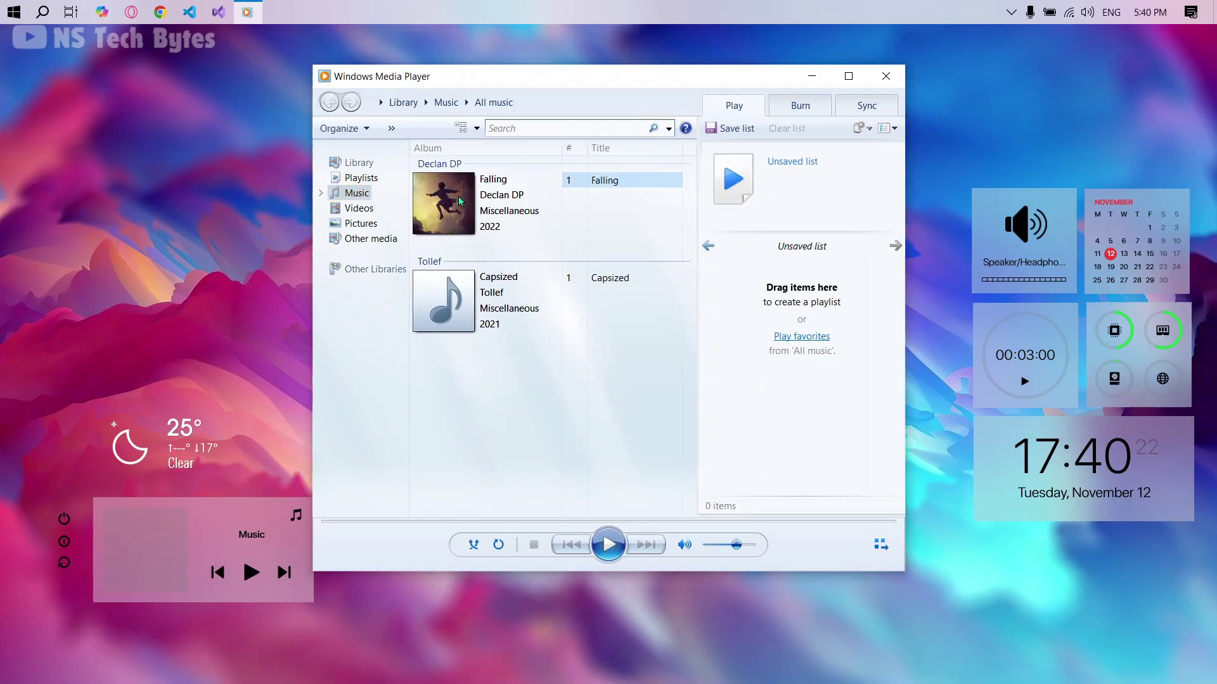
pyautogui.click(605, 532)
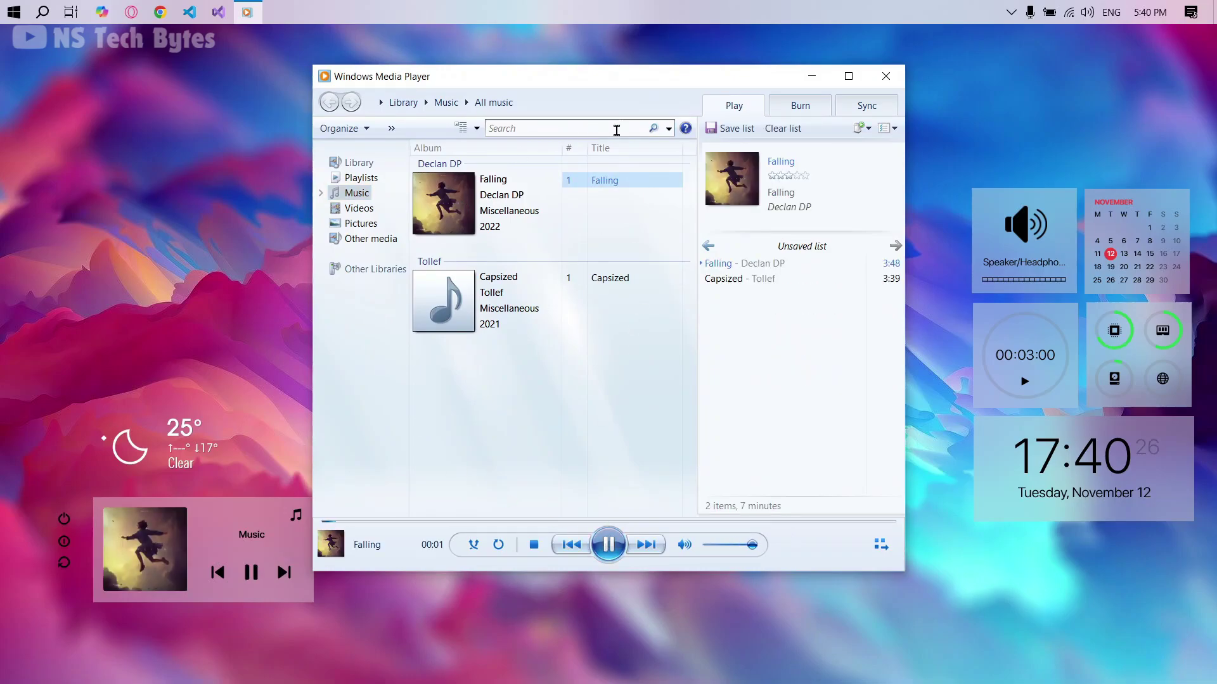
# Close Windows Media Player and start playback from the desktop's Music widget
pyautogui.click(888, 80)
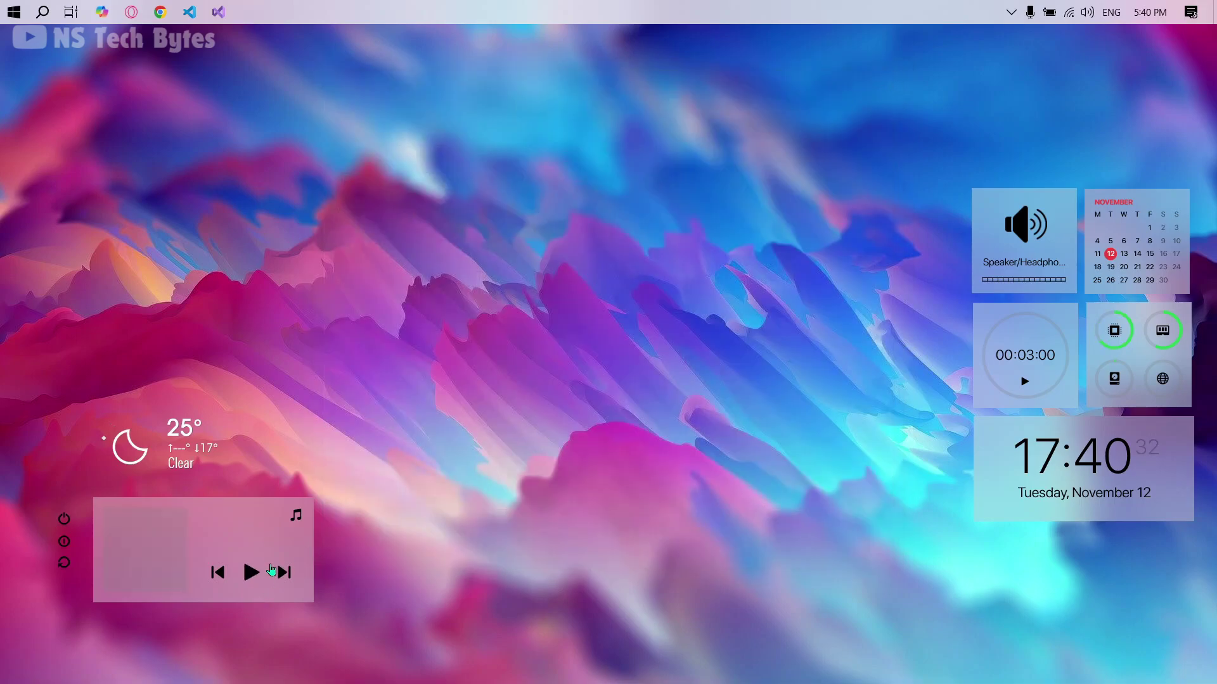
pyautogui.click(251, 573)
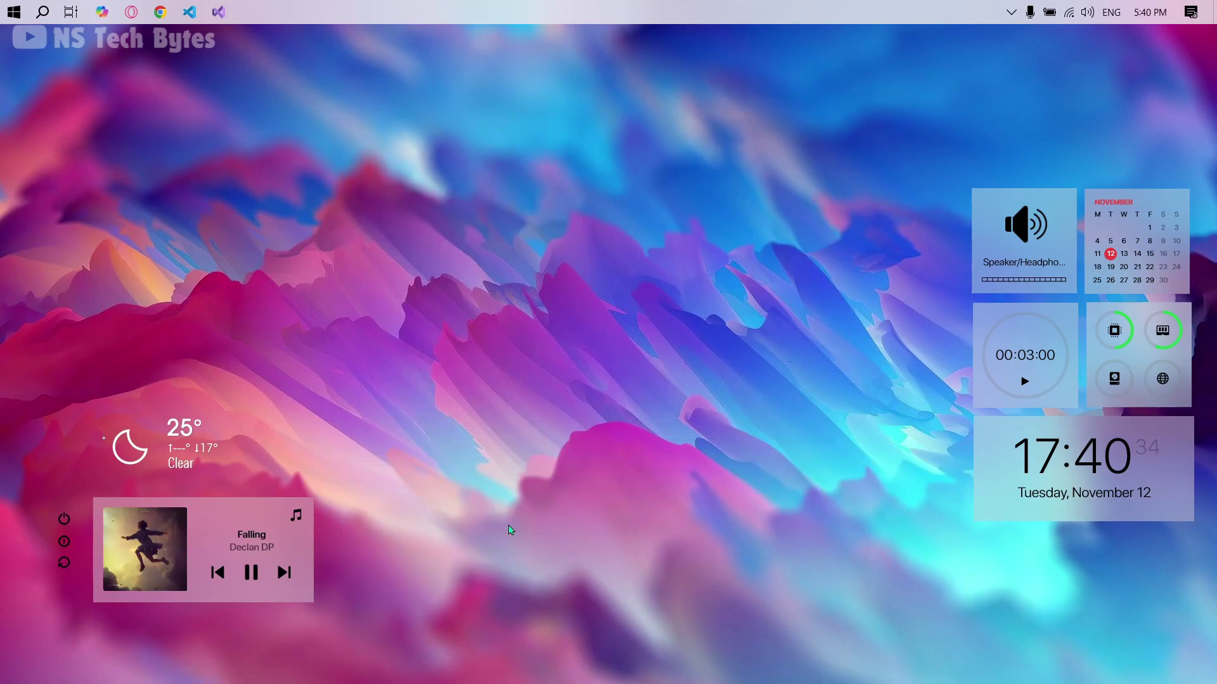